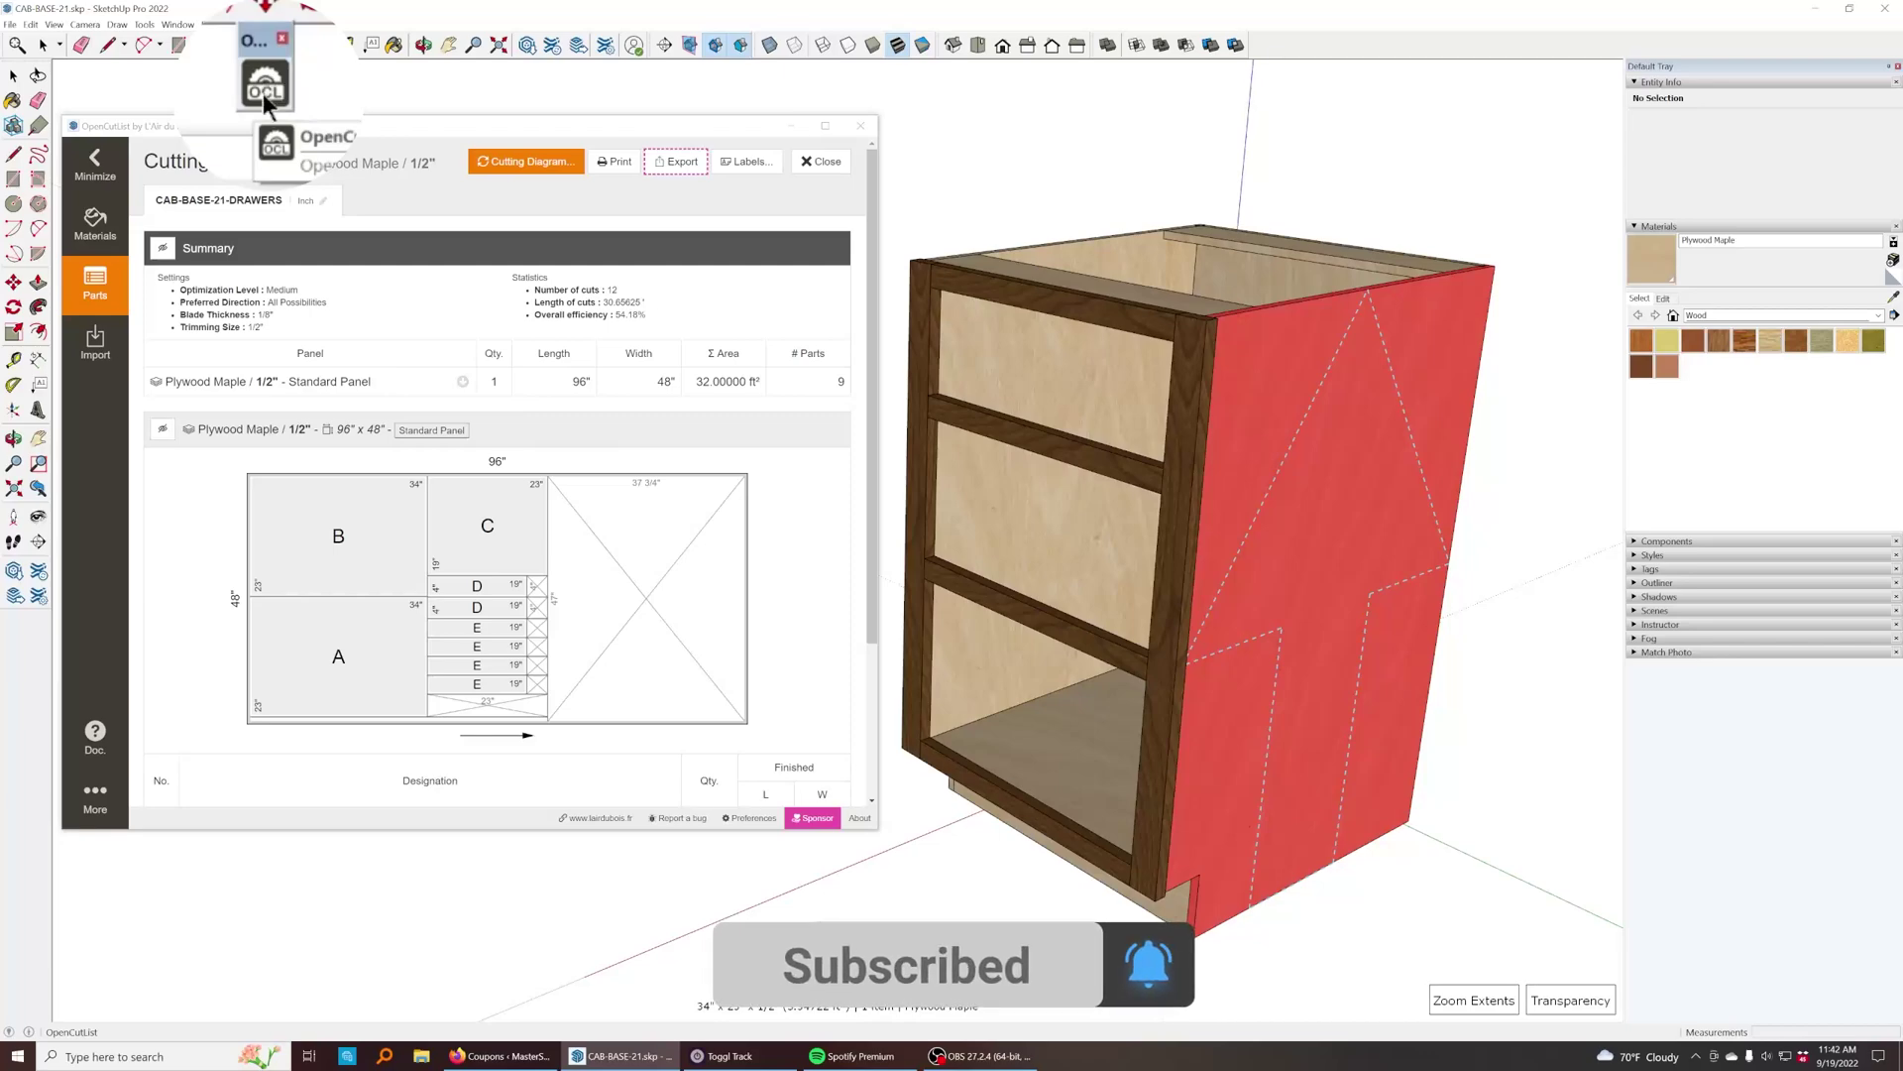
Step: Collapse and re-expand the OpenCutList window, and look over the Plywood Maple 1/2" cutting diagram
{"action": "left_click", "coordinate": [85, 175]}
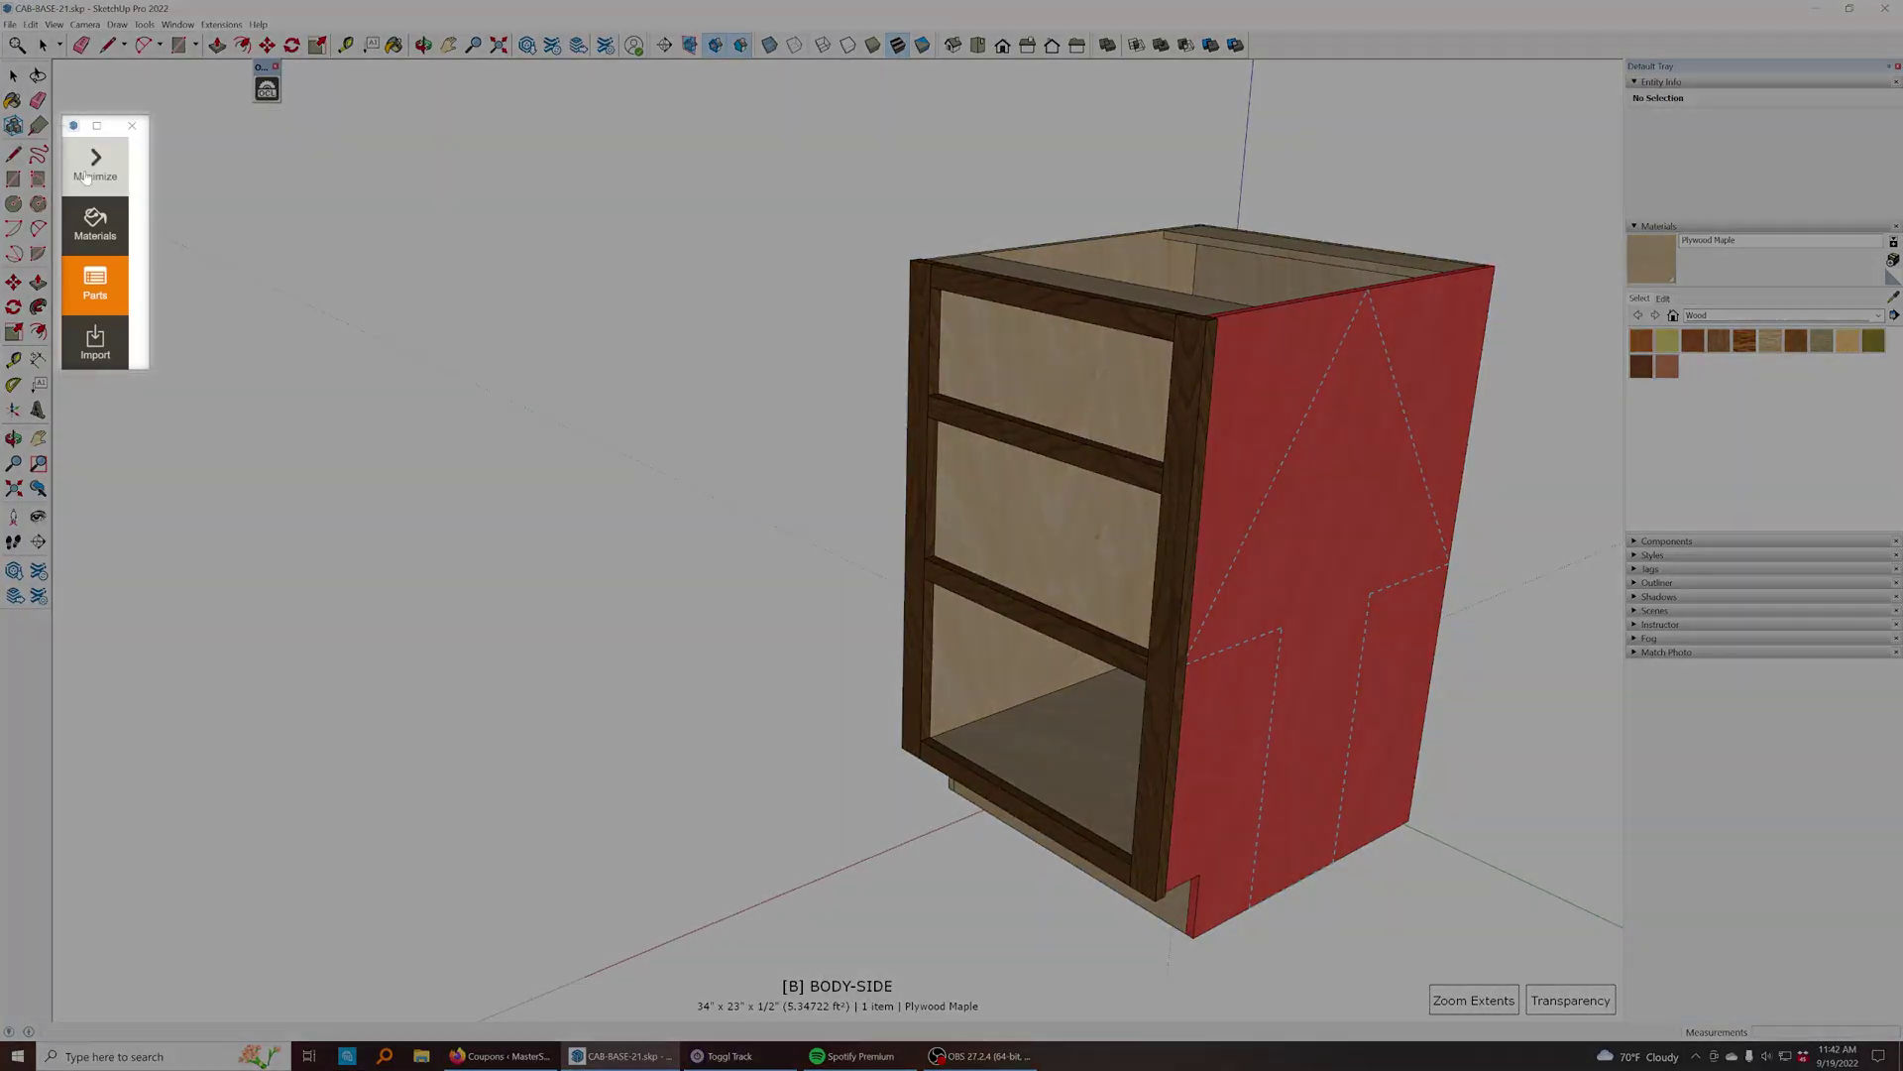
{"action": "left_click", "coordinate": [94, 175]}
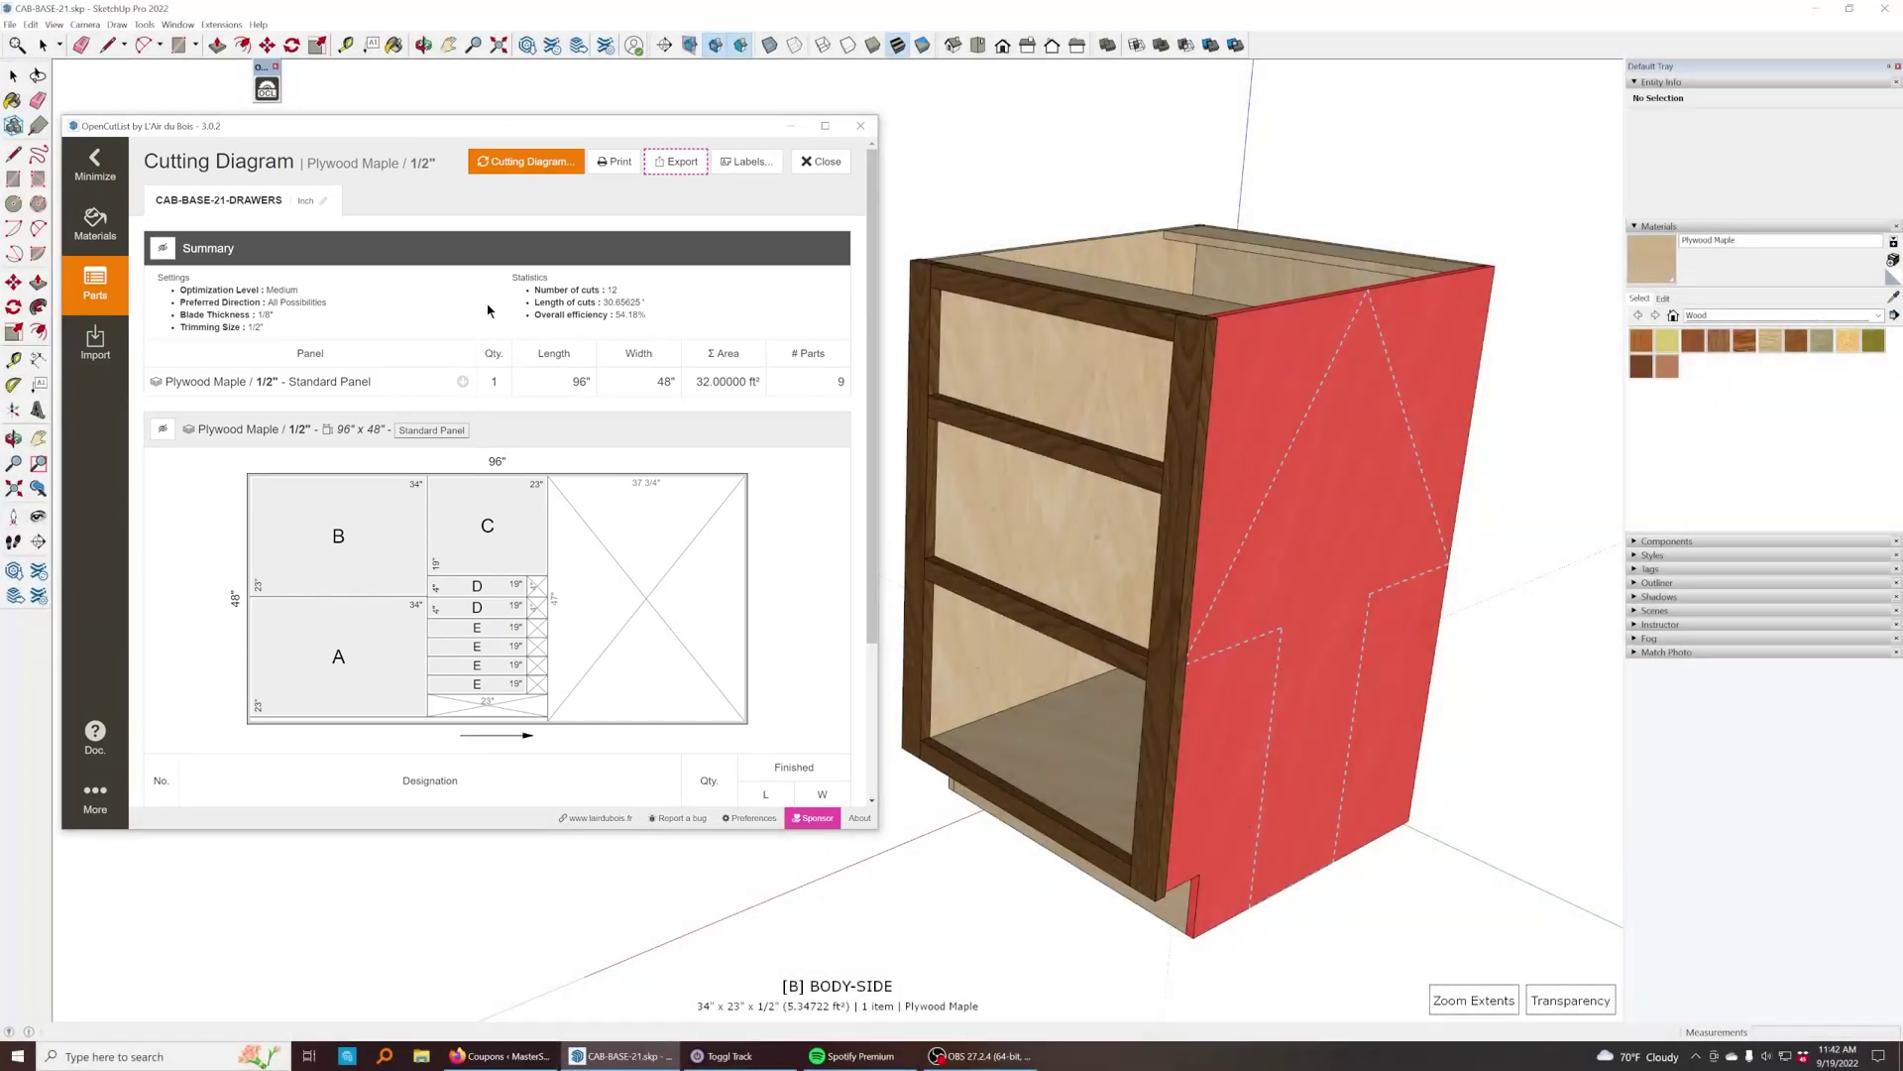
{"action": "scroll", "coordinate": [771, 477], "scroll_direction": "down", "scroll_amount": 3}
{"action": "scroll", "coordinate": [823, 520], "scroll_direction": "up", "scroll_amount": 3}
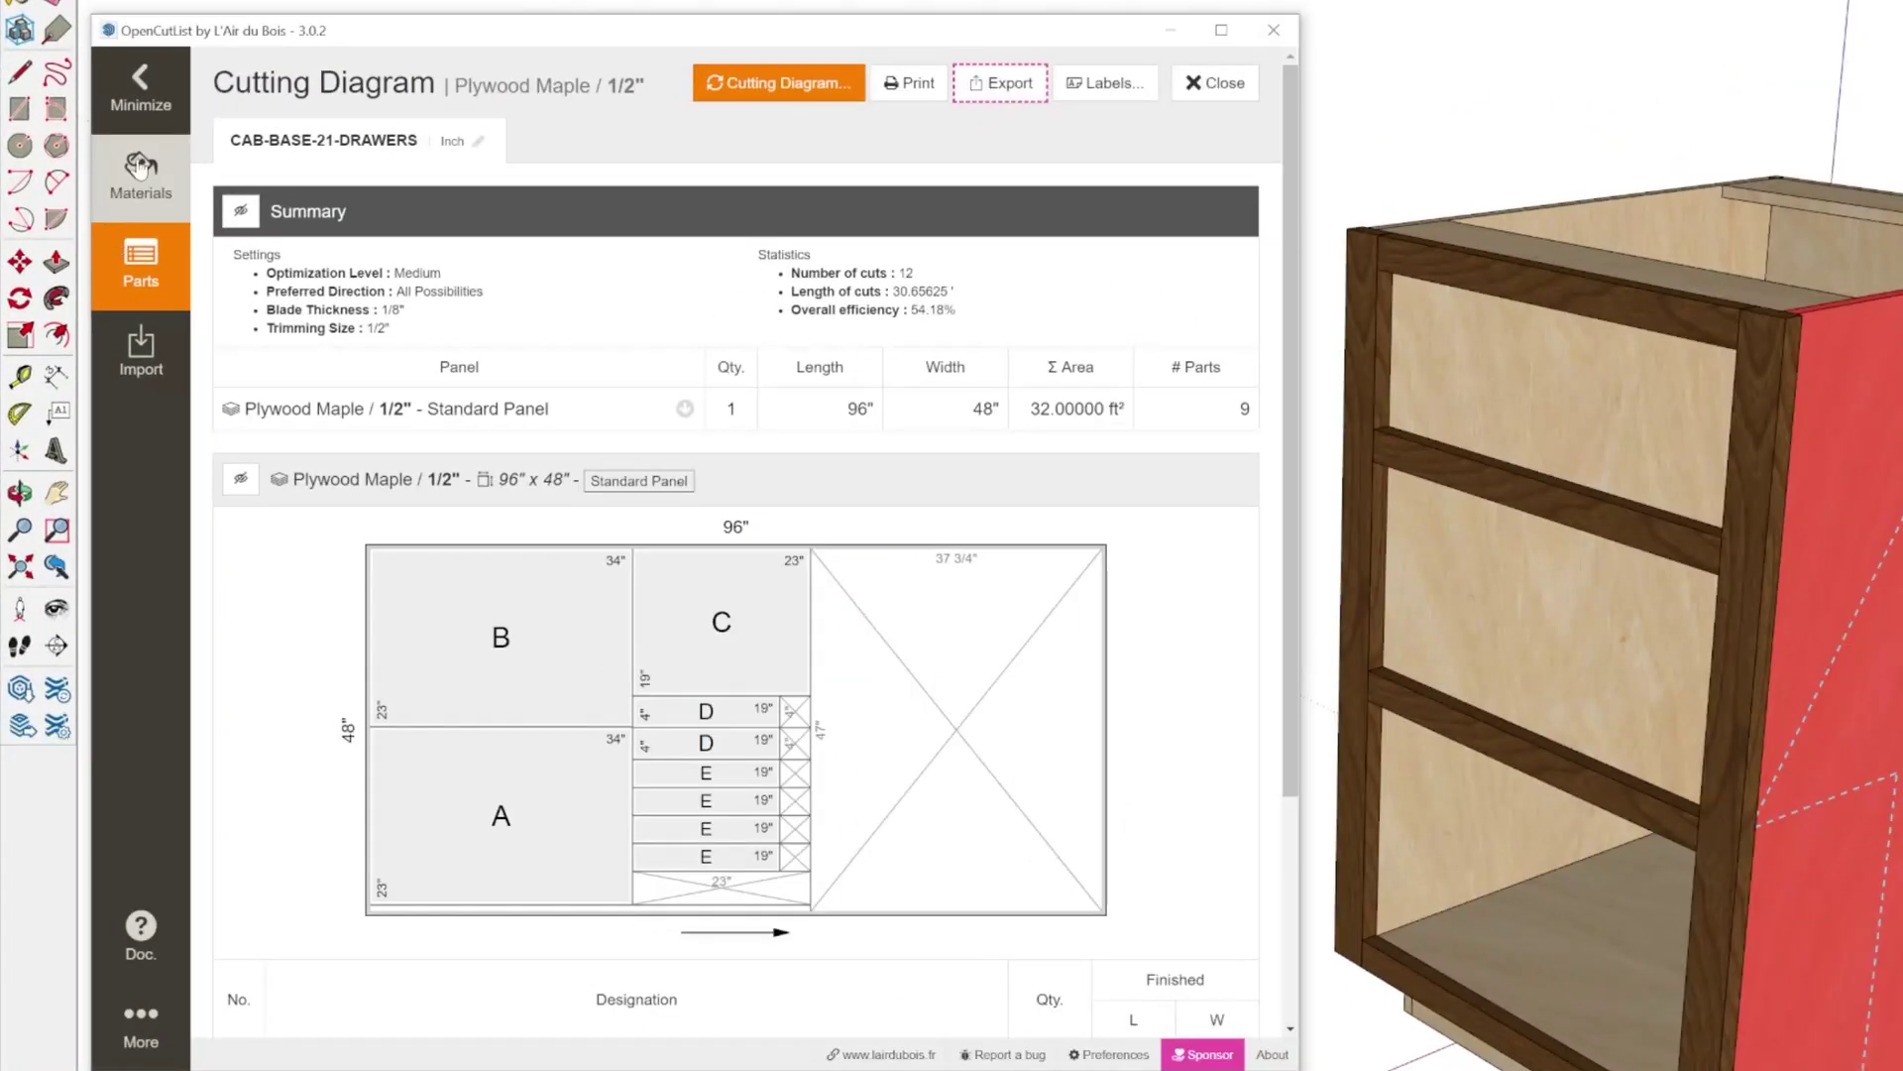
Step: Close the cutting diagram and review the Oak Rift and Plywood Maple entries in the parts list
{"action": "left_click", "coordinate": [1190, 87]}
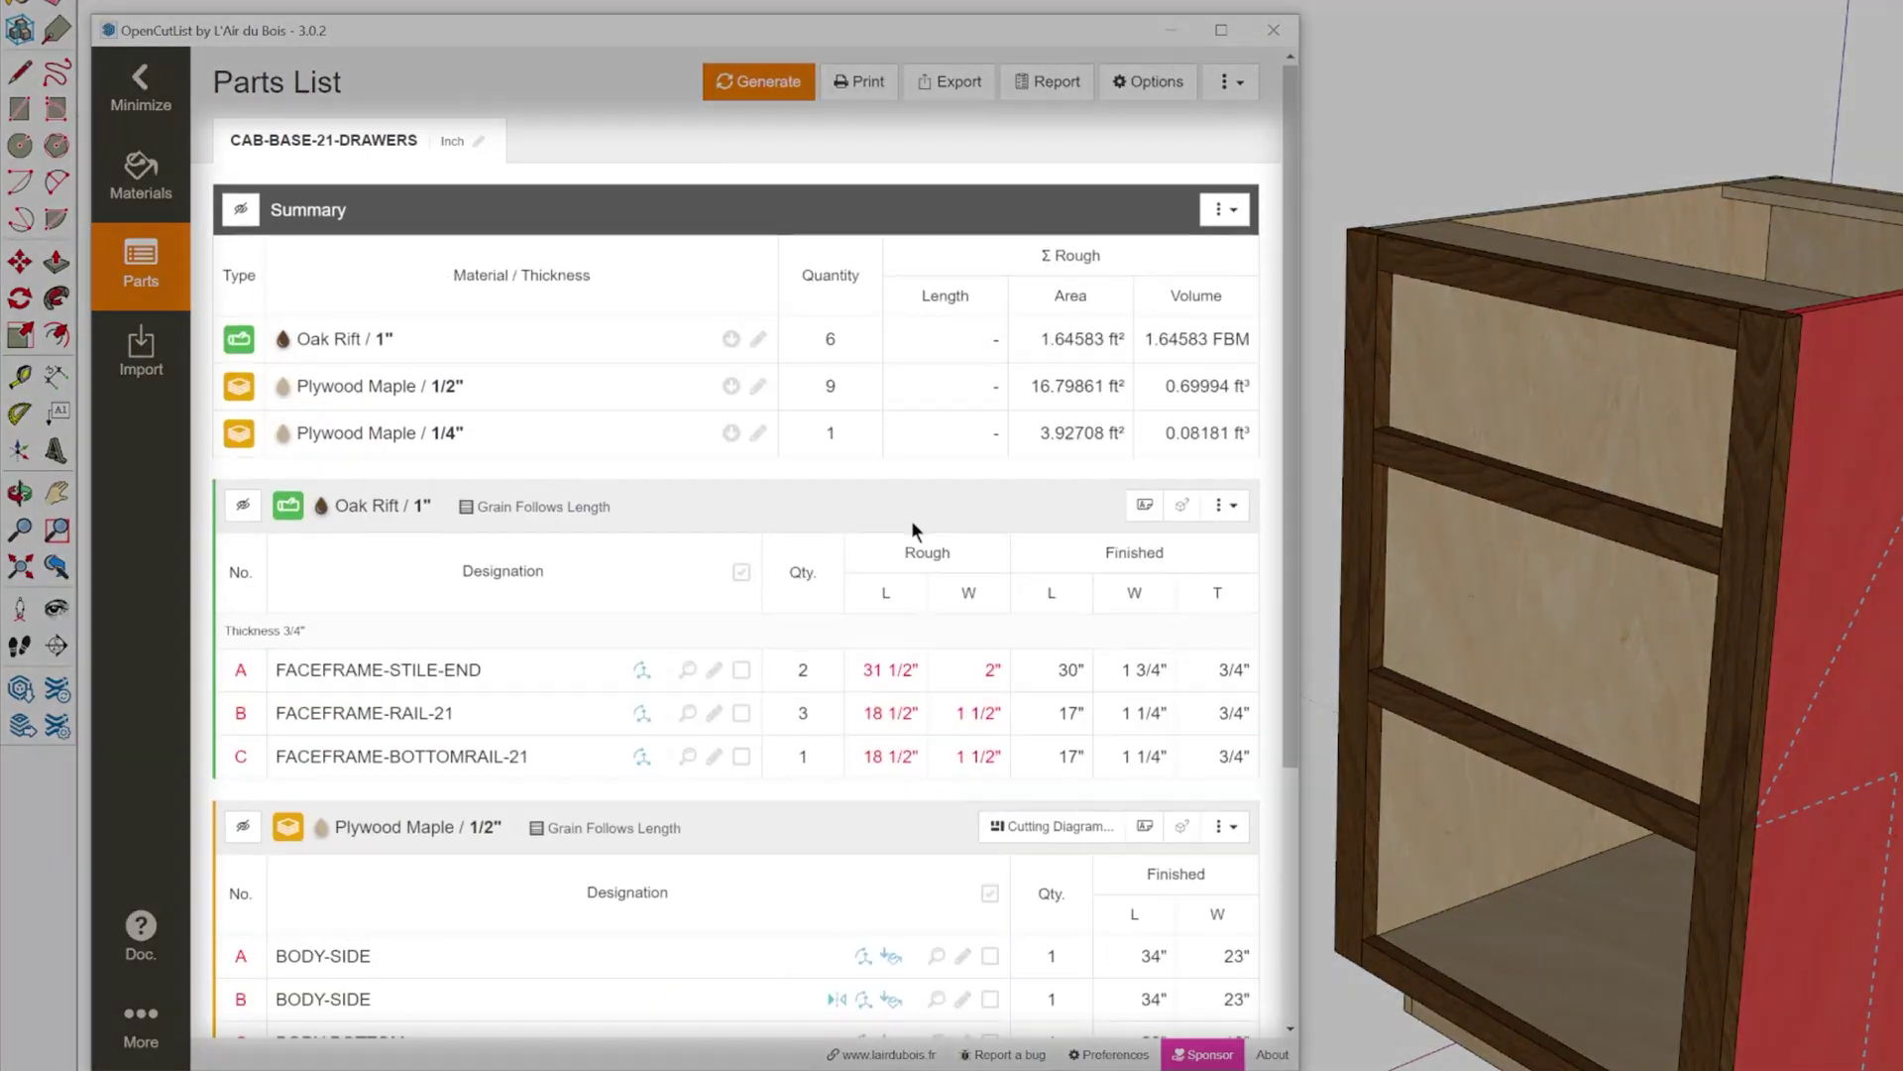
{"action": "scroll", "coordinate": [912, 519], "scroll_direction": "down", "scroll_amount": 3}
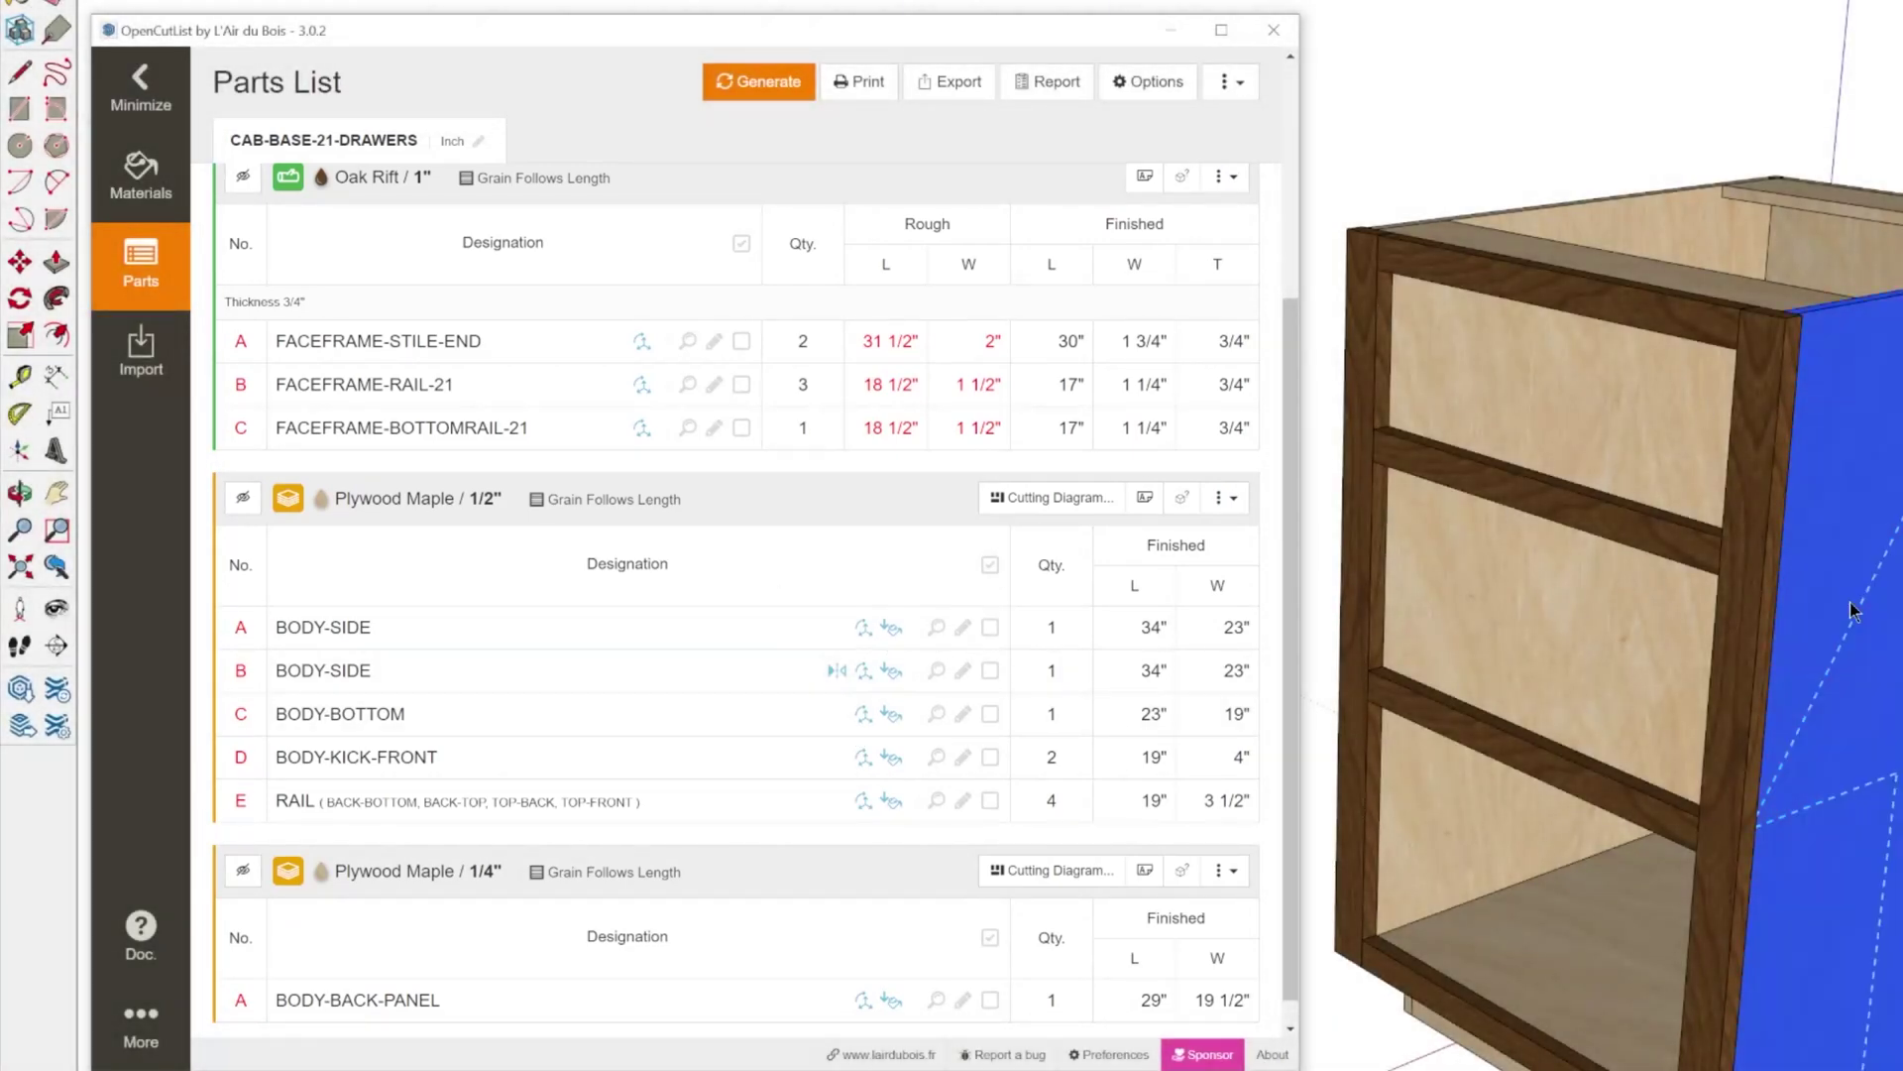
{"action": "scroll", "coordinate": [1878, 511], "scroll_direction": "down", "scroll_amount": 1}
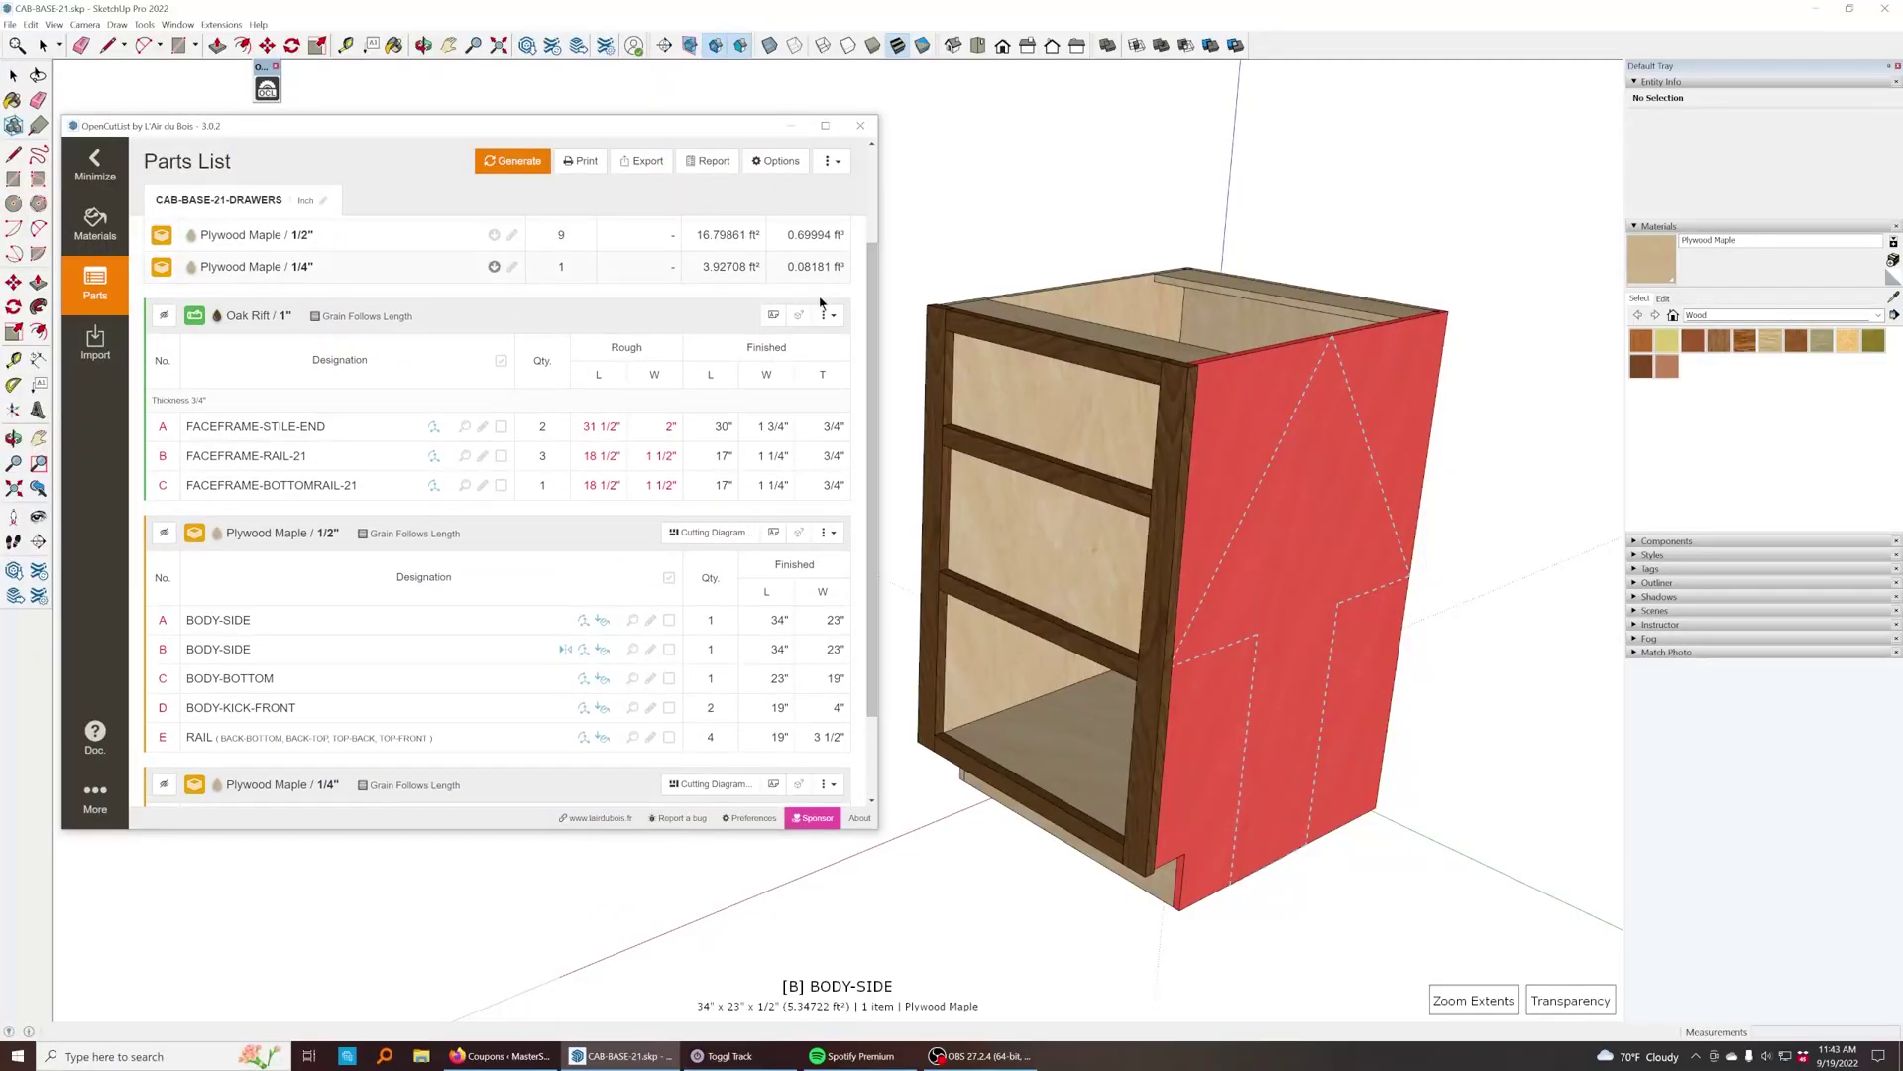
{"action": "left_click_drag", "start_coordinate": [871, 535], "coordinate": [878, 616]}
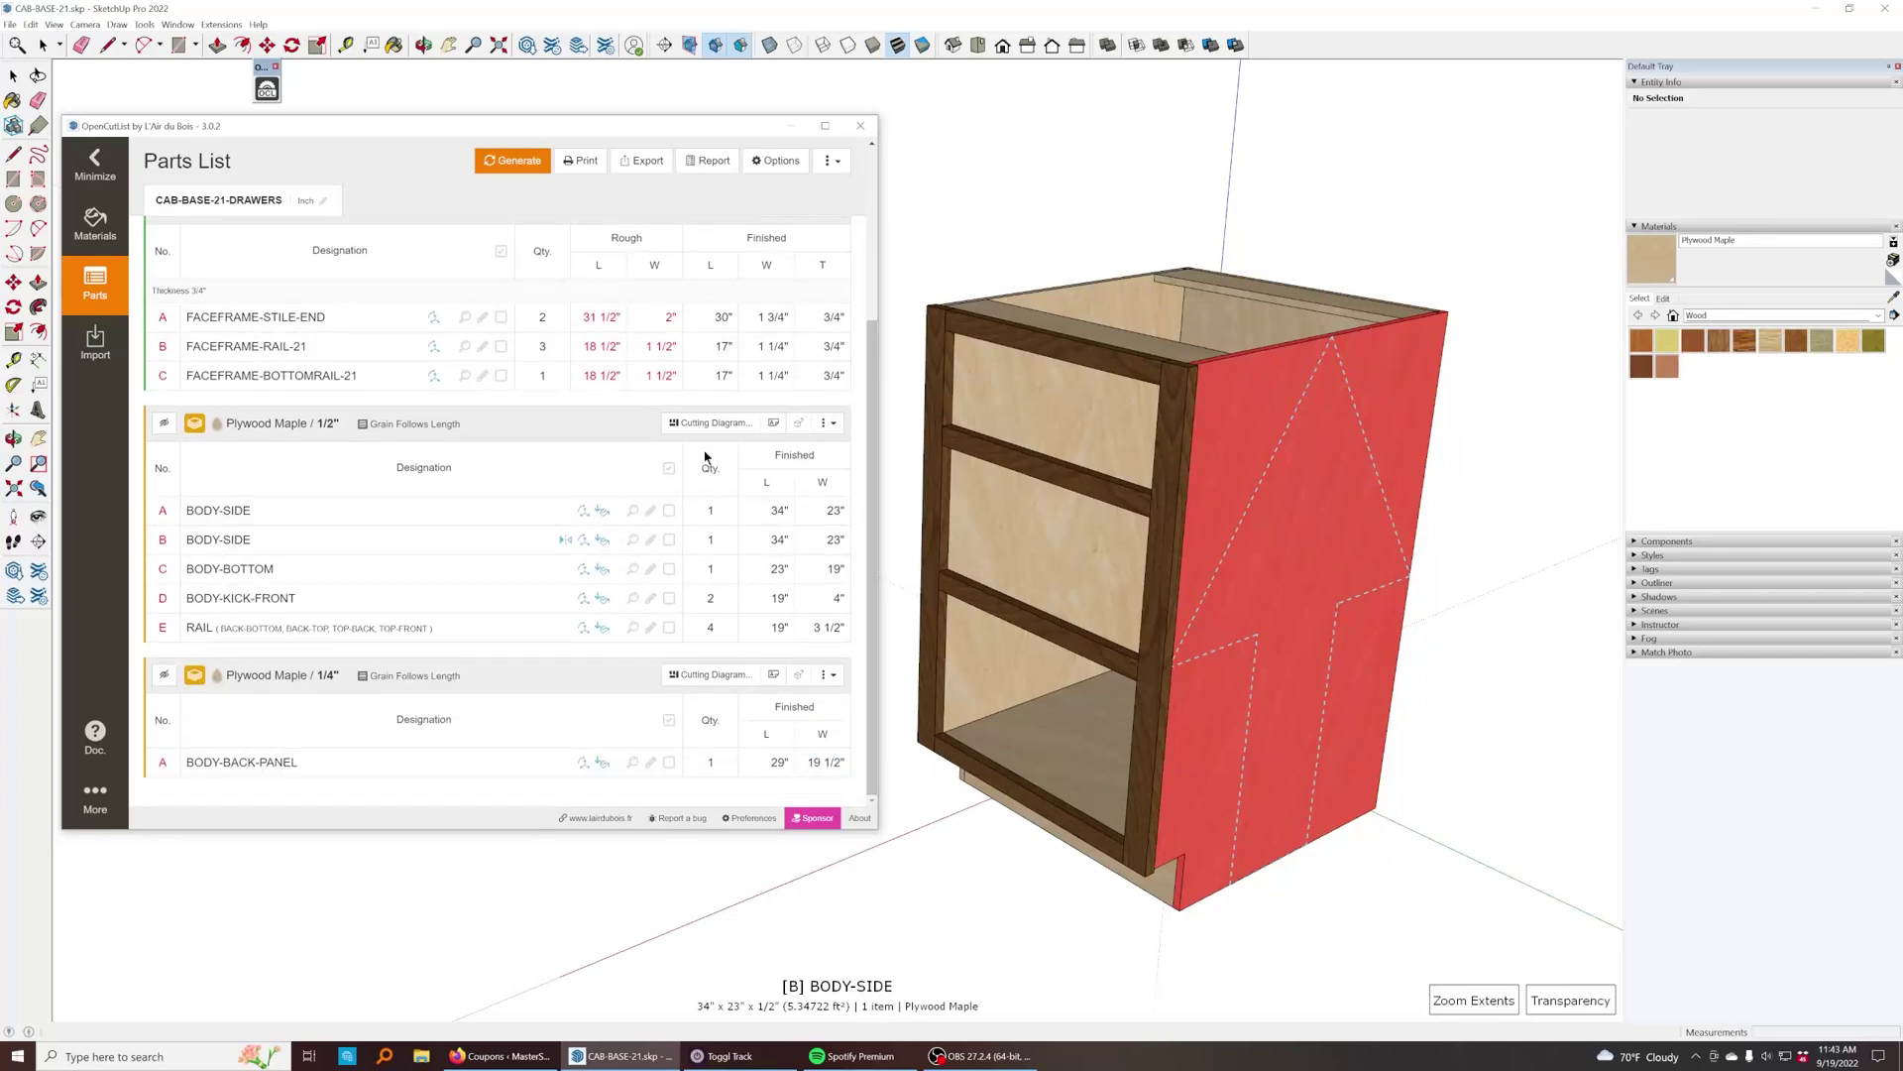
Step: Generate the cutting diagram for the Plywood Maple 1/2" parts
{"action": "left_click", "coordinate": [716, 423]}
{"action": "key", "text": "Return"}
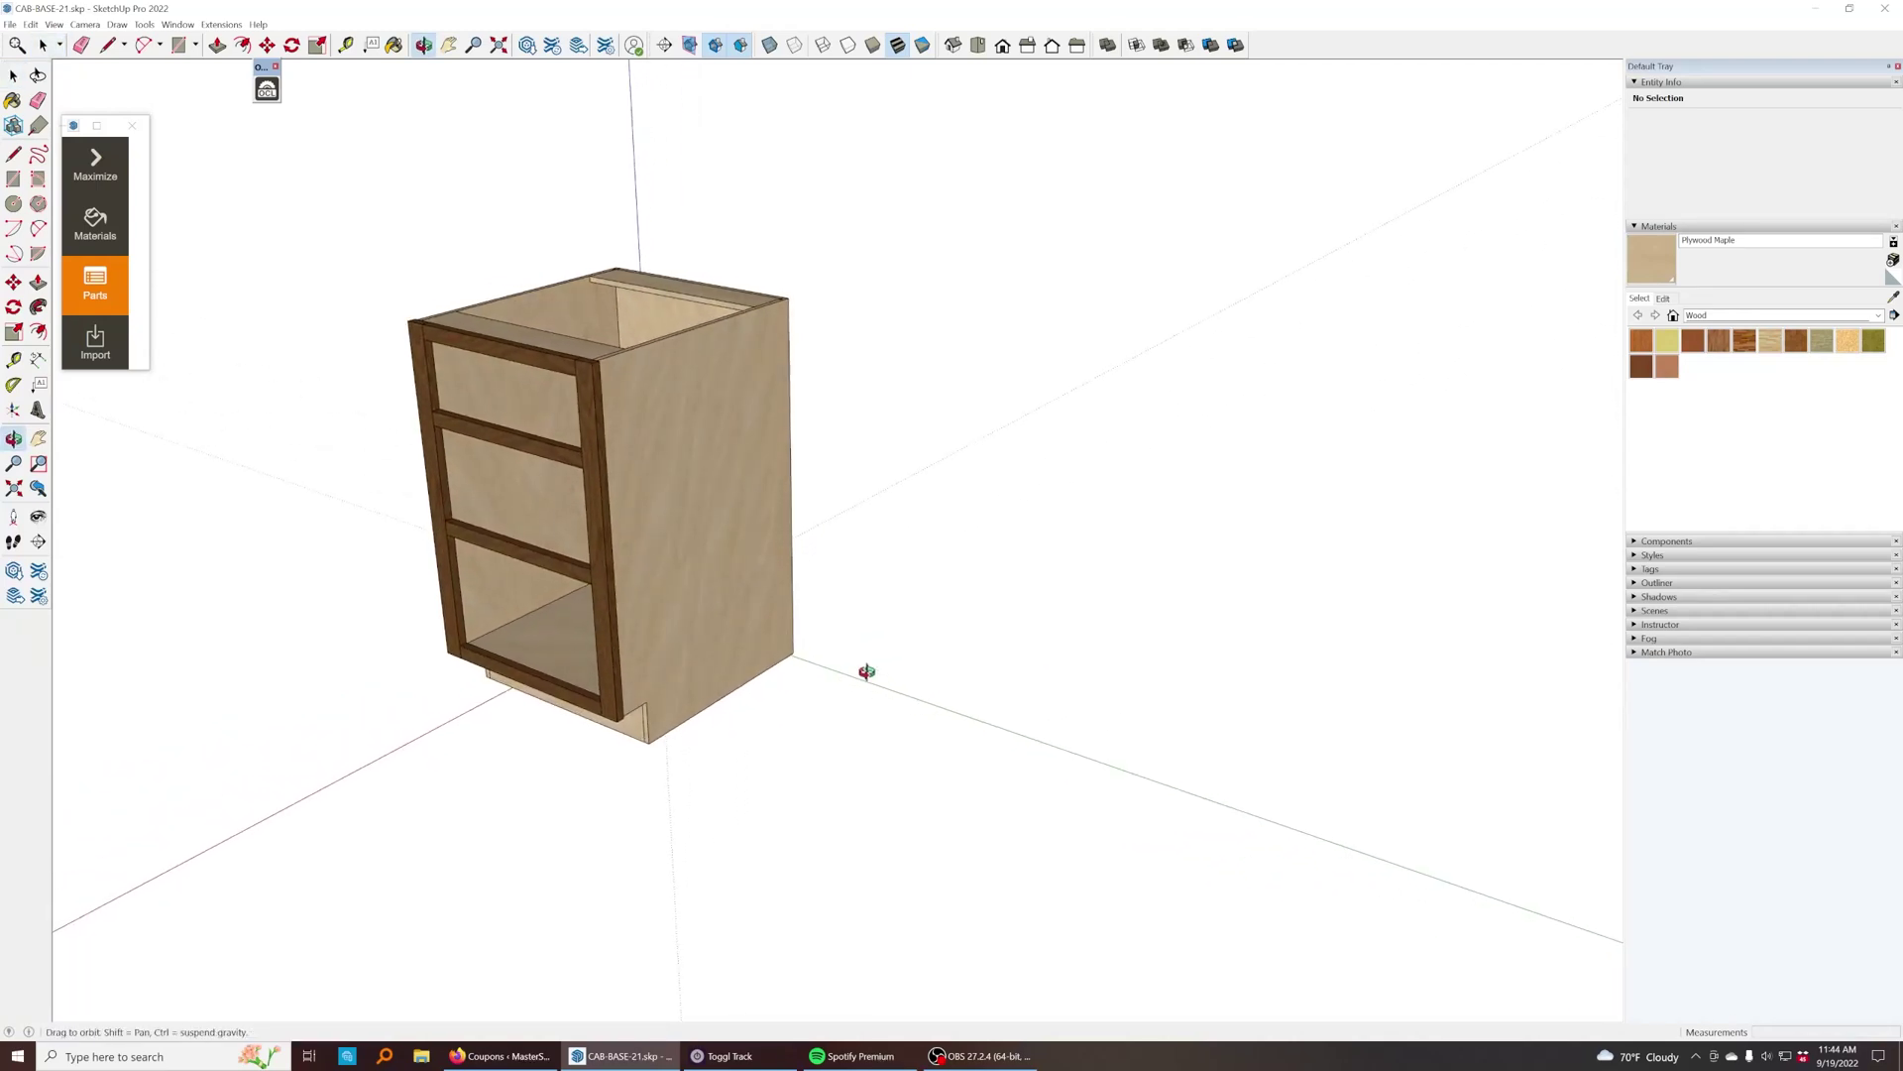
Step: Draw an upright rectangle 30" long and 24" high beside the cabinet, running along the green axis
{"action": "key", "text": "r"}
{"action": "middle_click_drag", "start_coordinate": [1121, 410], "coordinate": [1198, 284]}
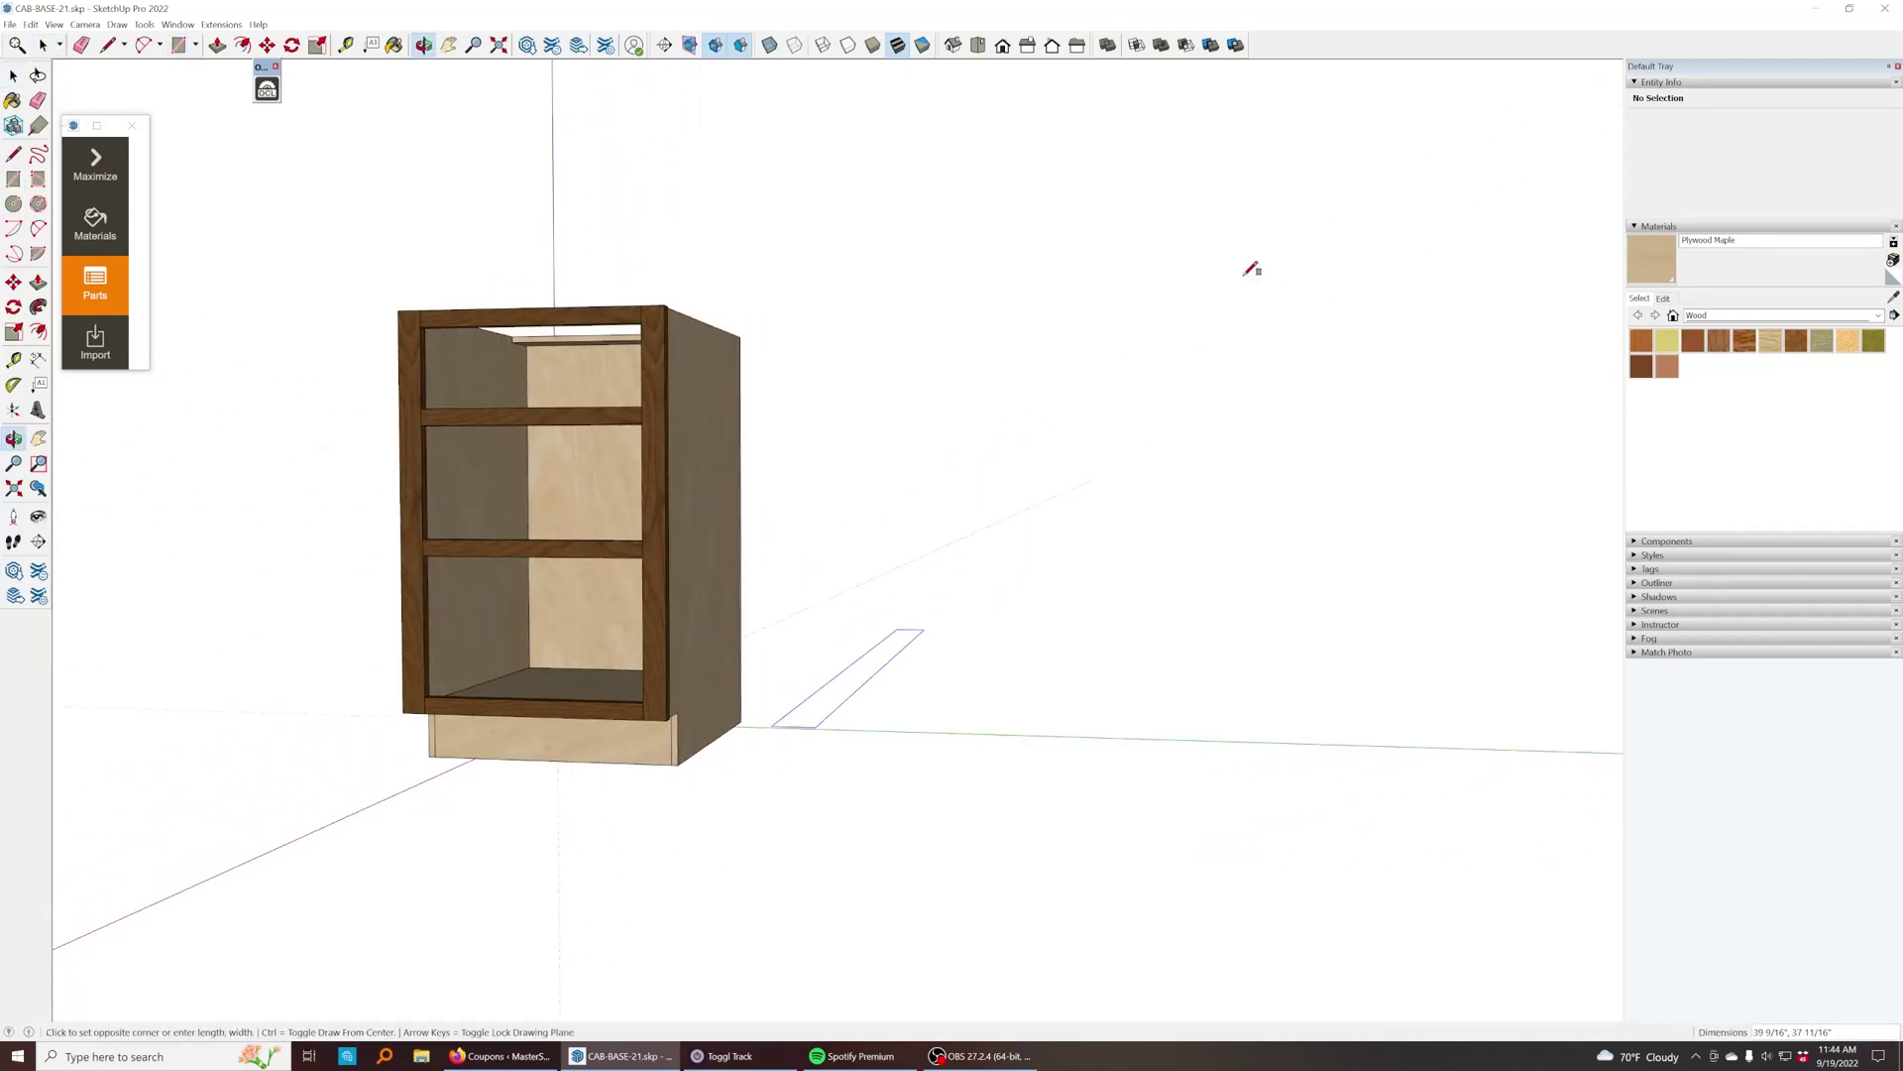
{"action": "middle_click_drag", "start_coordinate": [1083, 328], "coordinate": [1049, 550]}
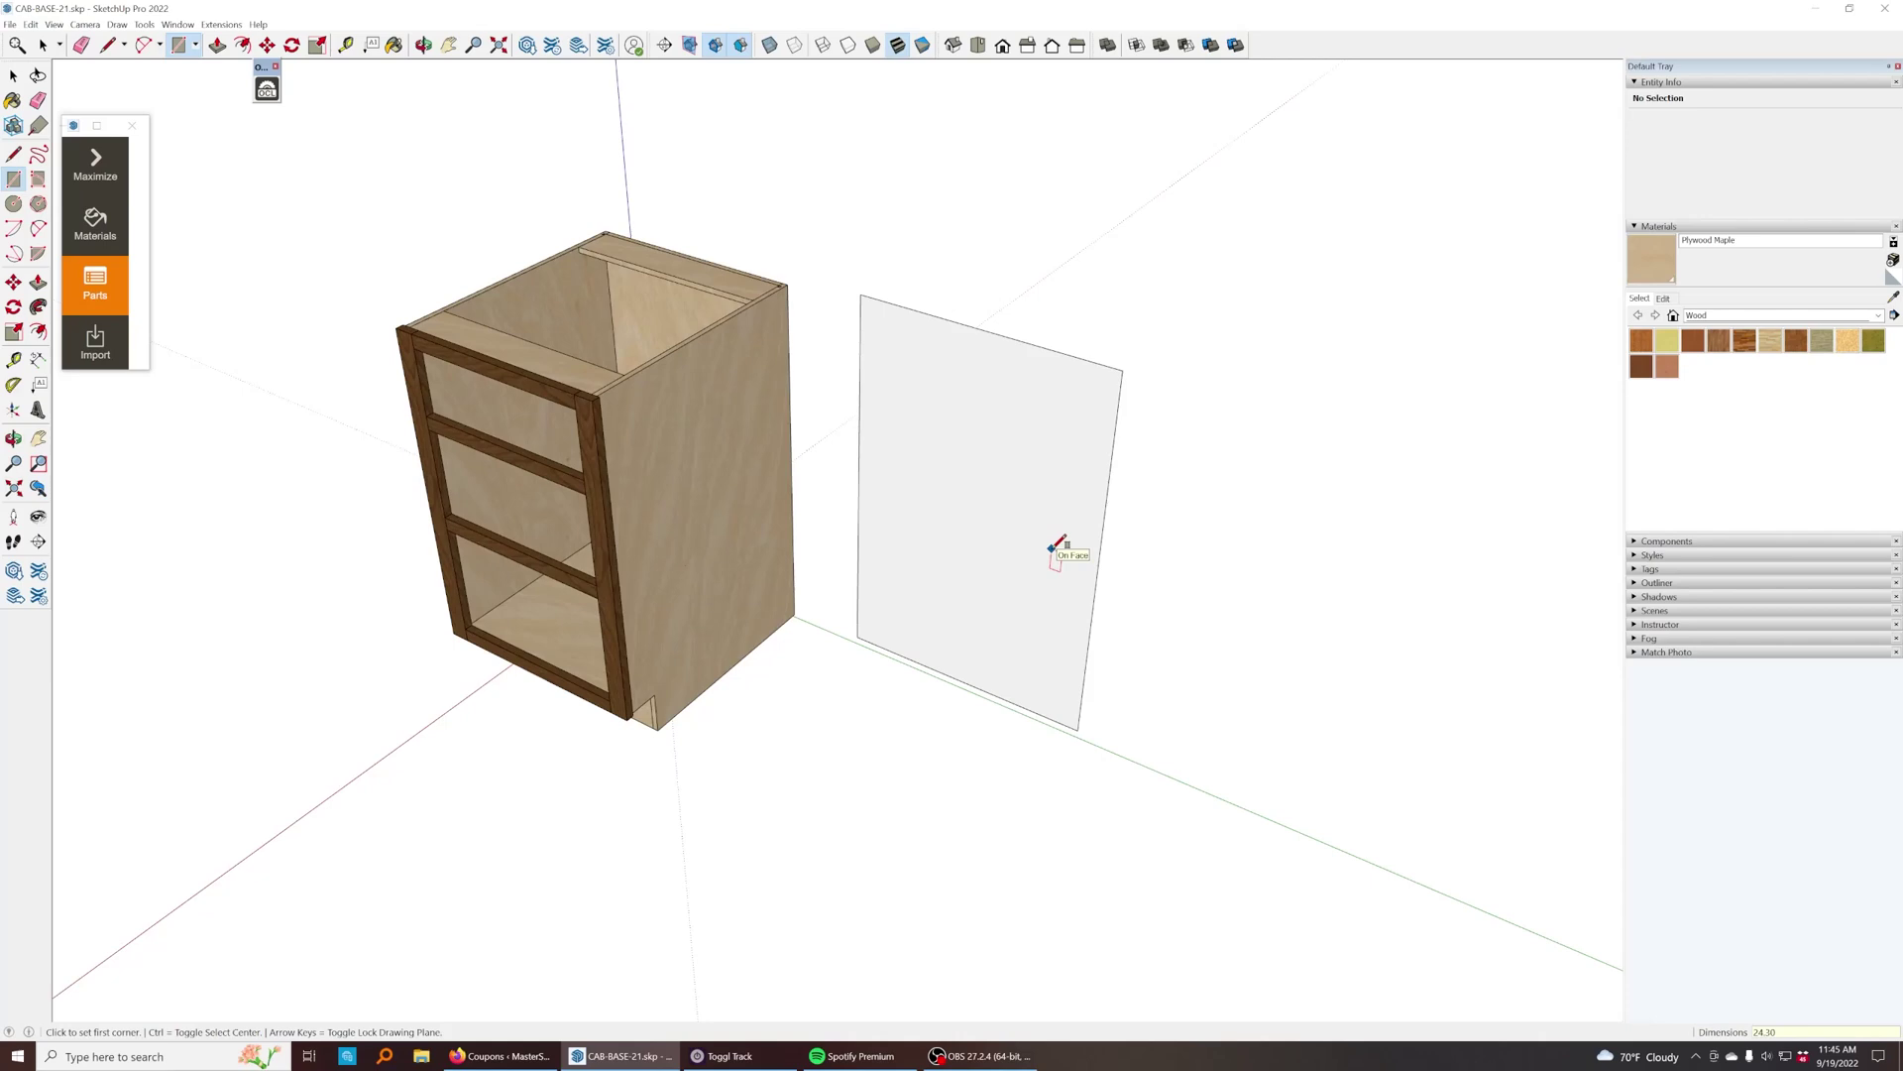
{"action": "key", "text": "Down"}
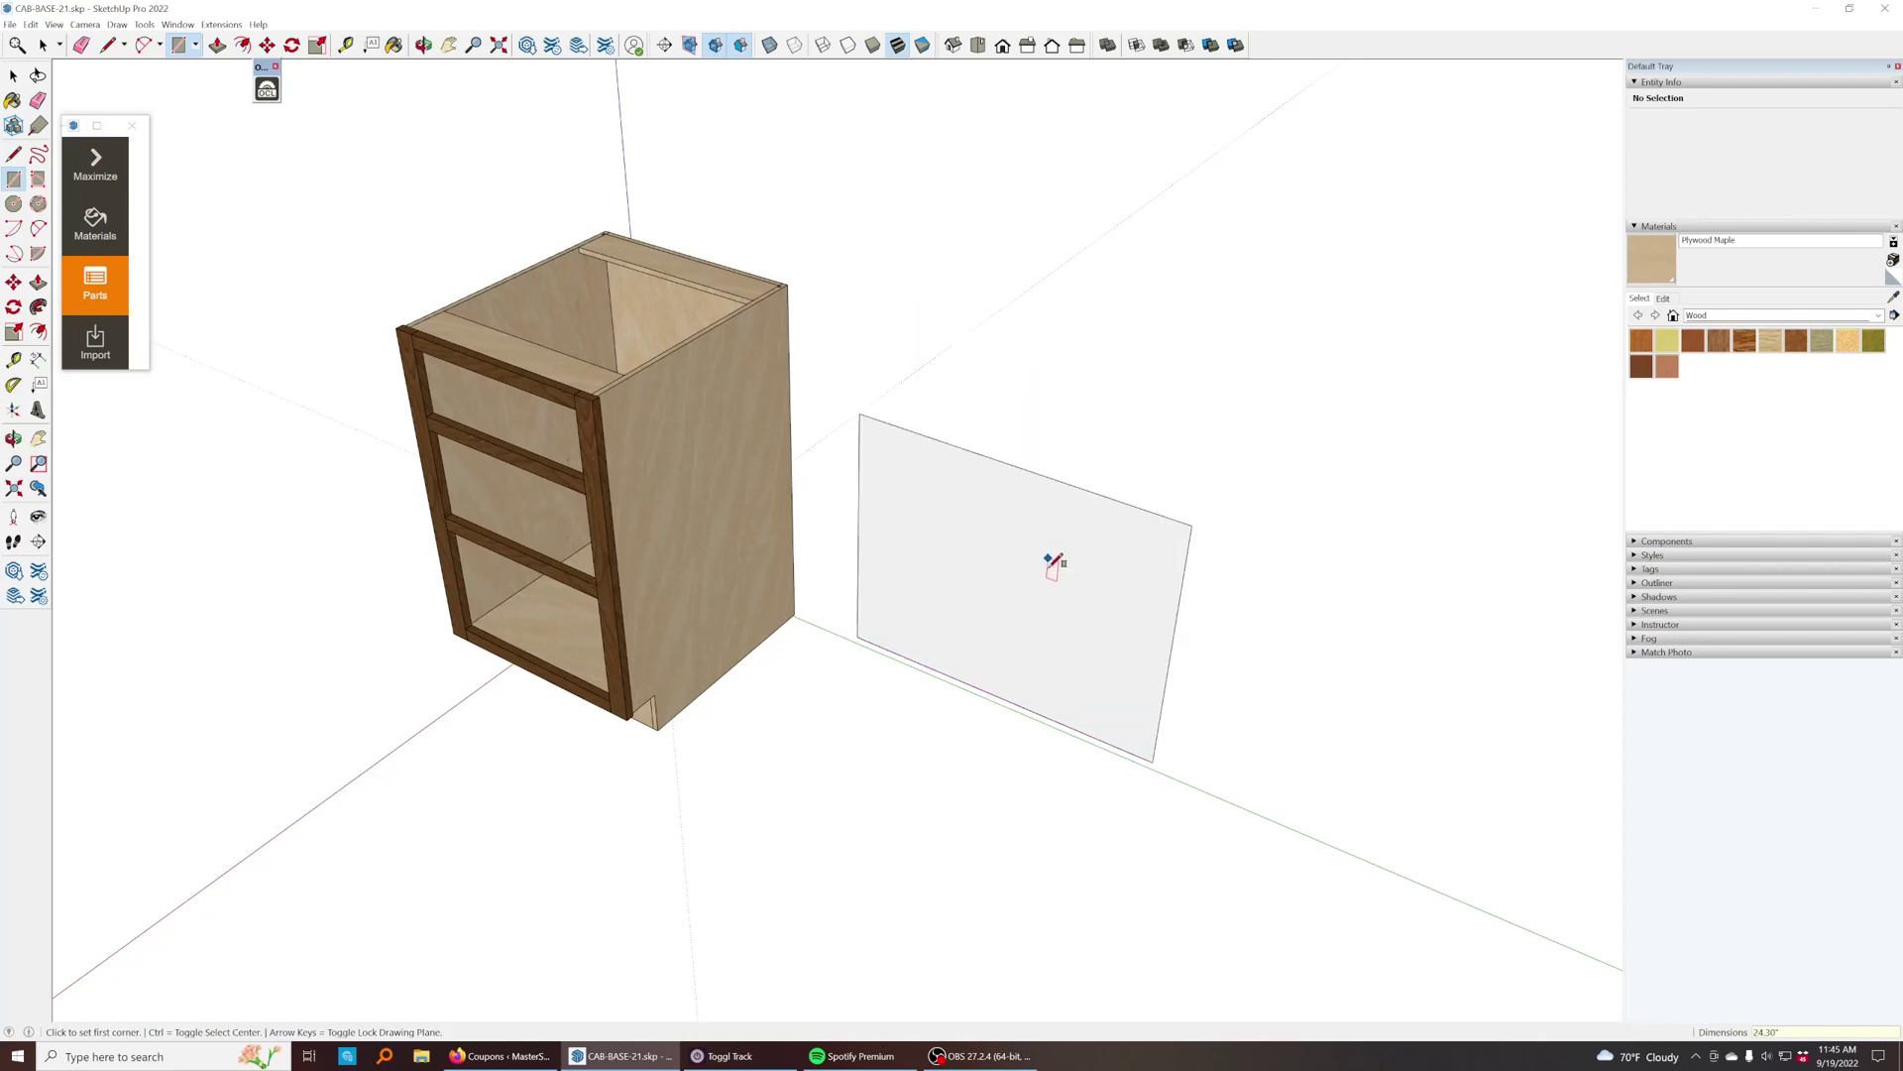
Step: Push/Pull the new rectangle into a panel 3/4" thick
{"action": "key", "text": "p"}
{"action": "double_click", "coordinate": [1081, 622]}
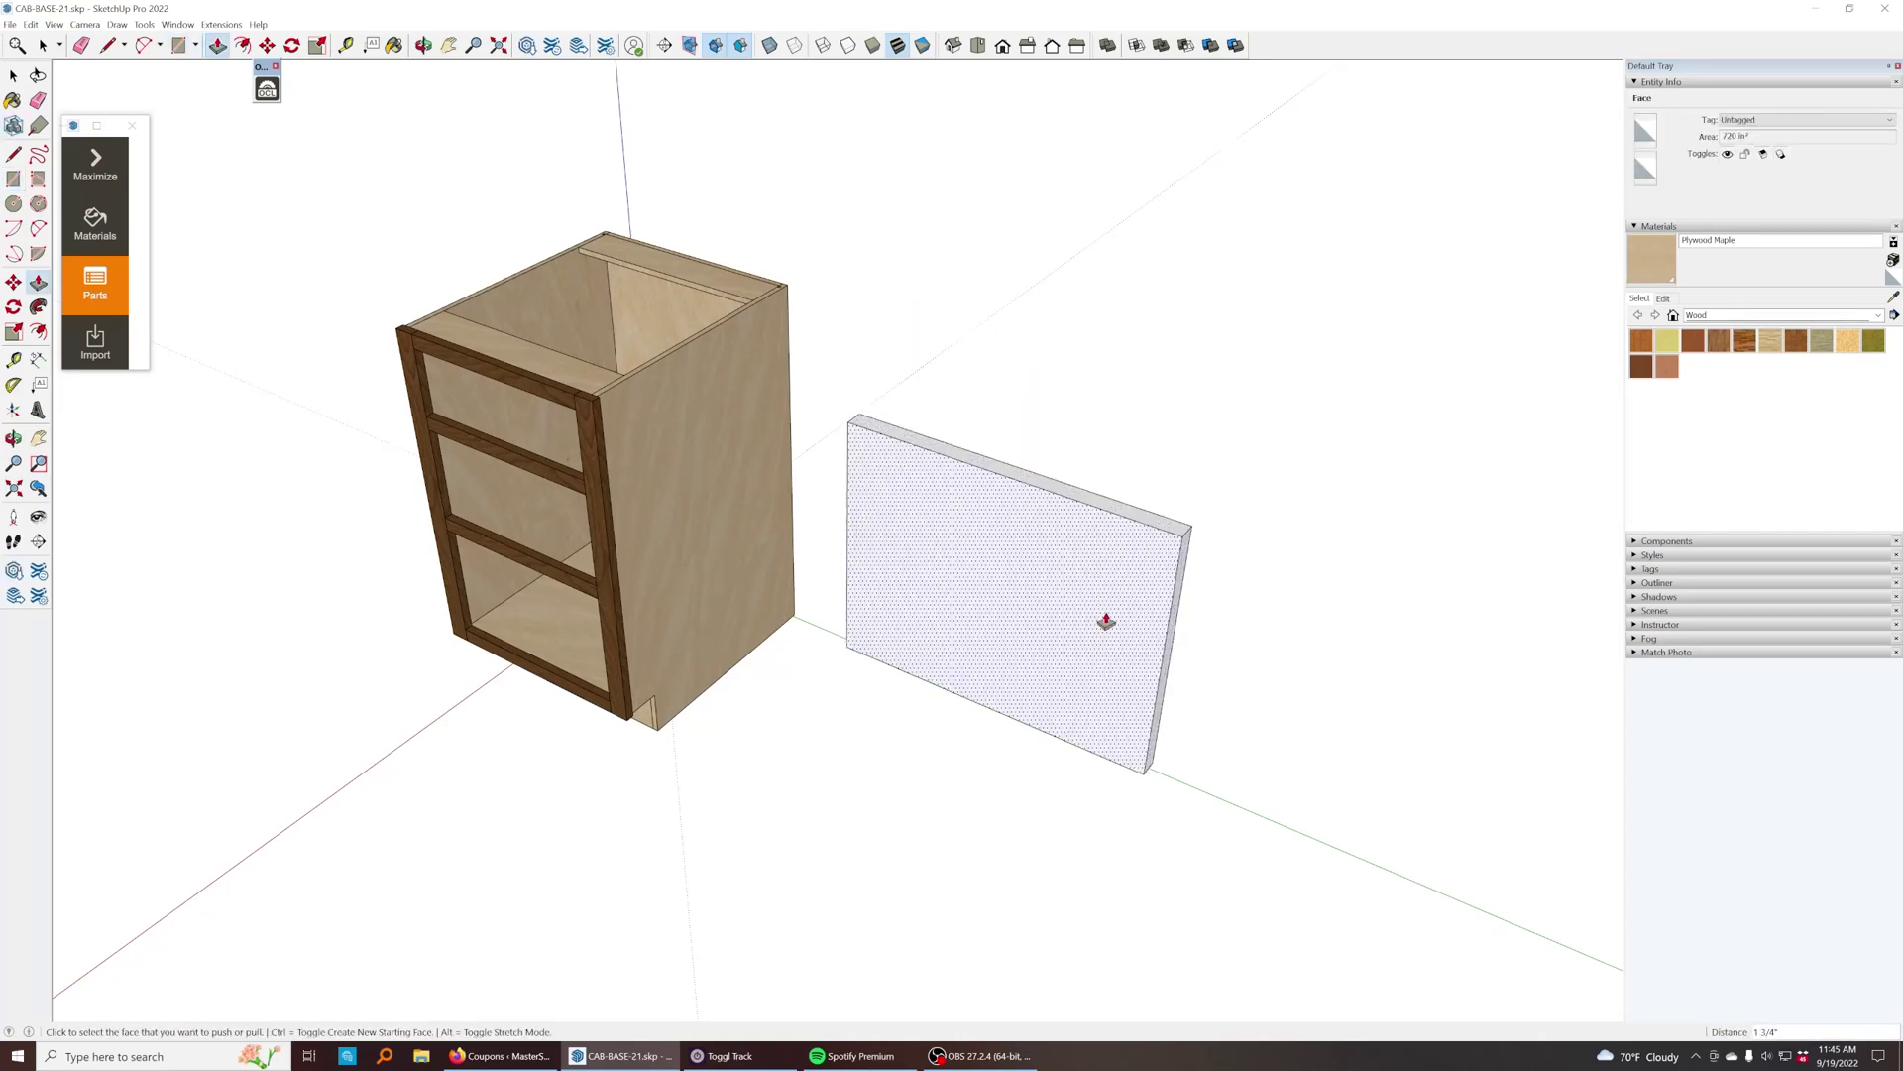
{"action": "left_click", "coordinate": [1107, 622]}
Step: Make all the panel's geometry into a component named Panel
{"action": "scroll", "coordinate": [1113, 650], "scroll_direction": "up", "scroll_amount": 3}
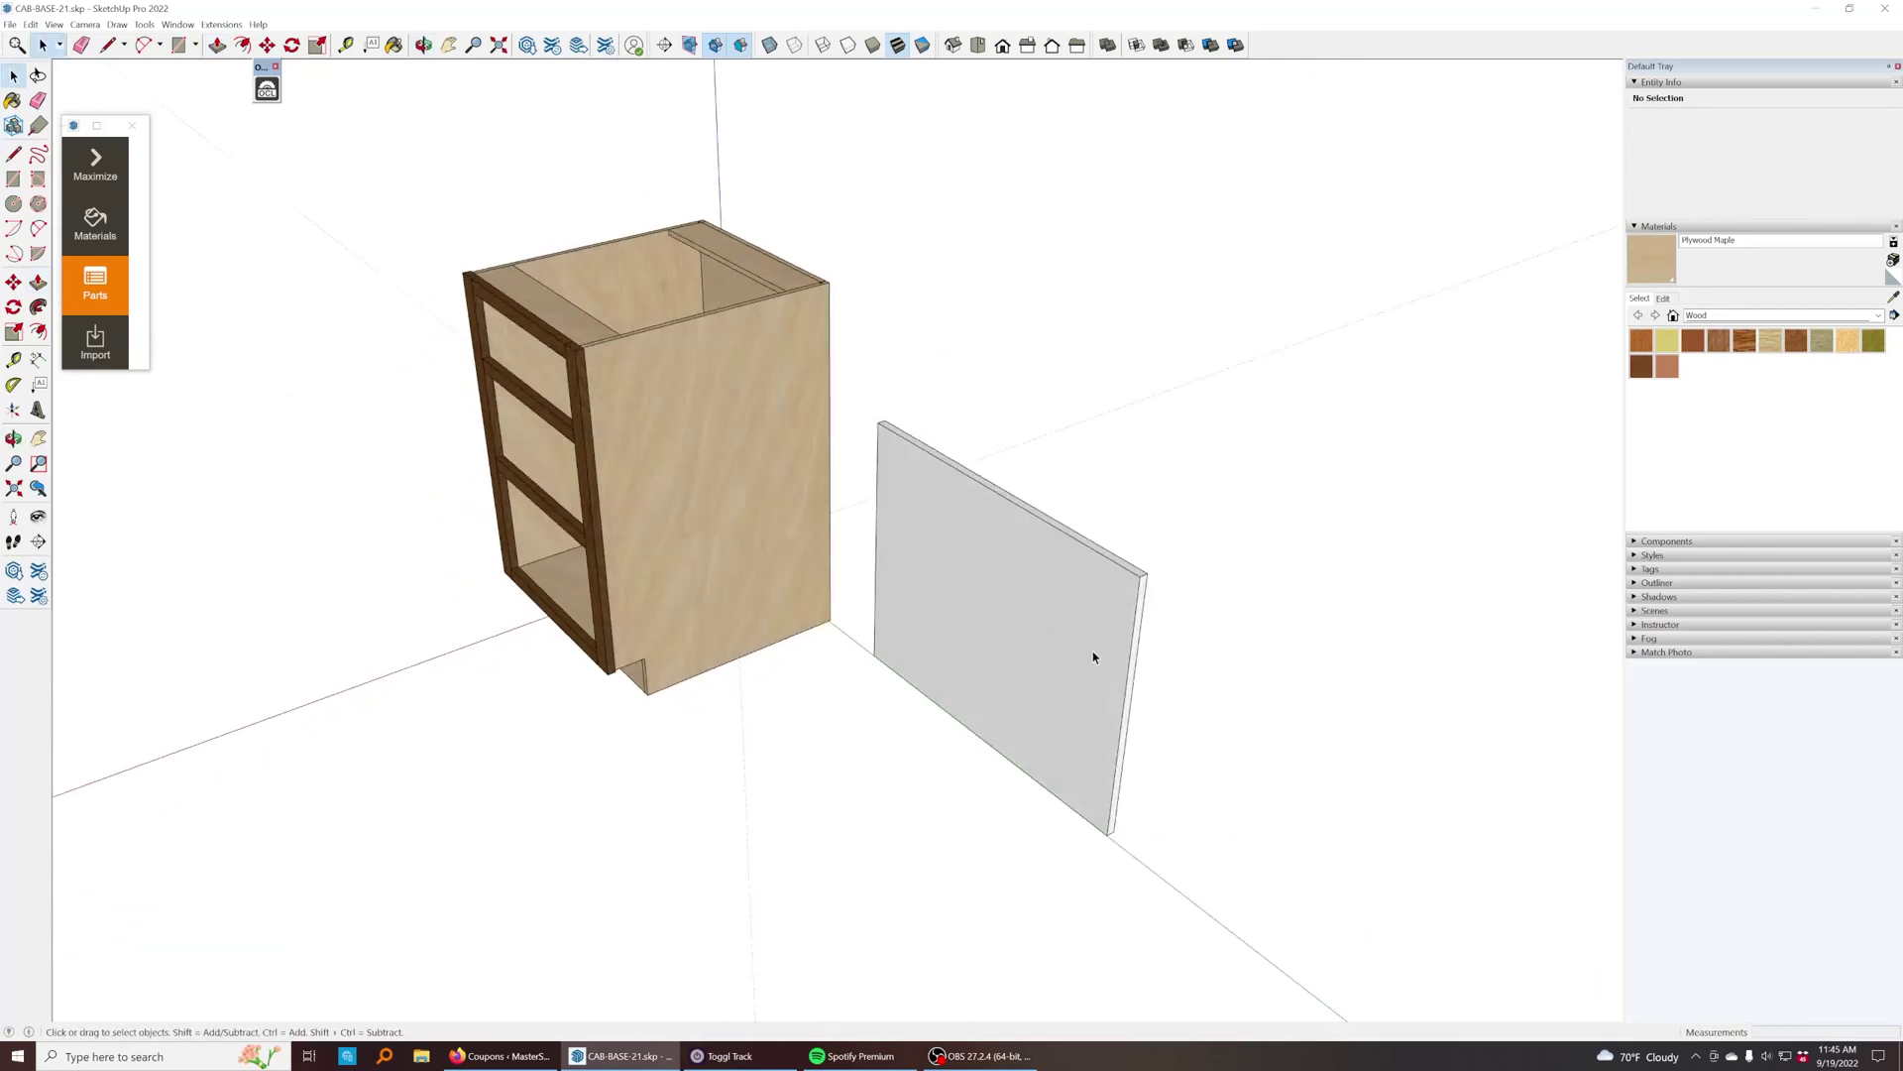
{"action": "triple_click", "coordinate": [1052, 588]}
{"action": "right_click", "coordinate": [1052, 588]}
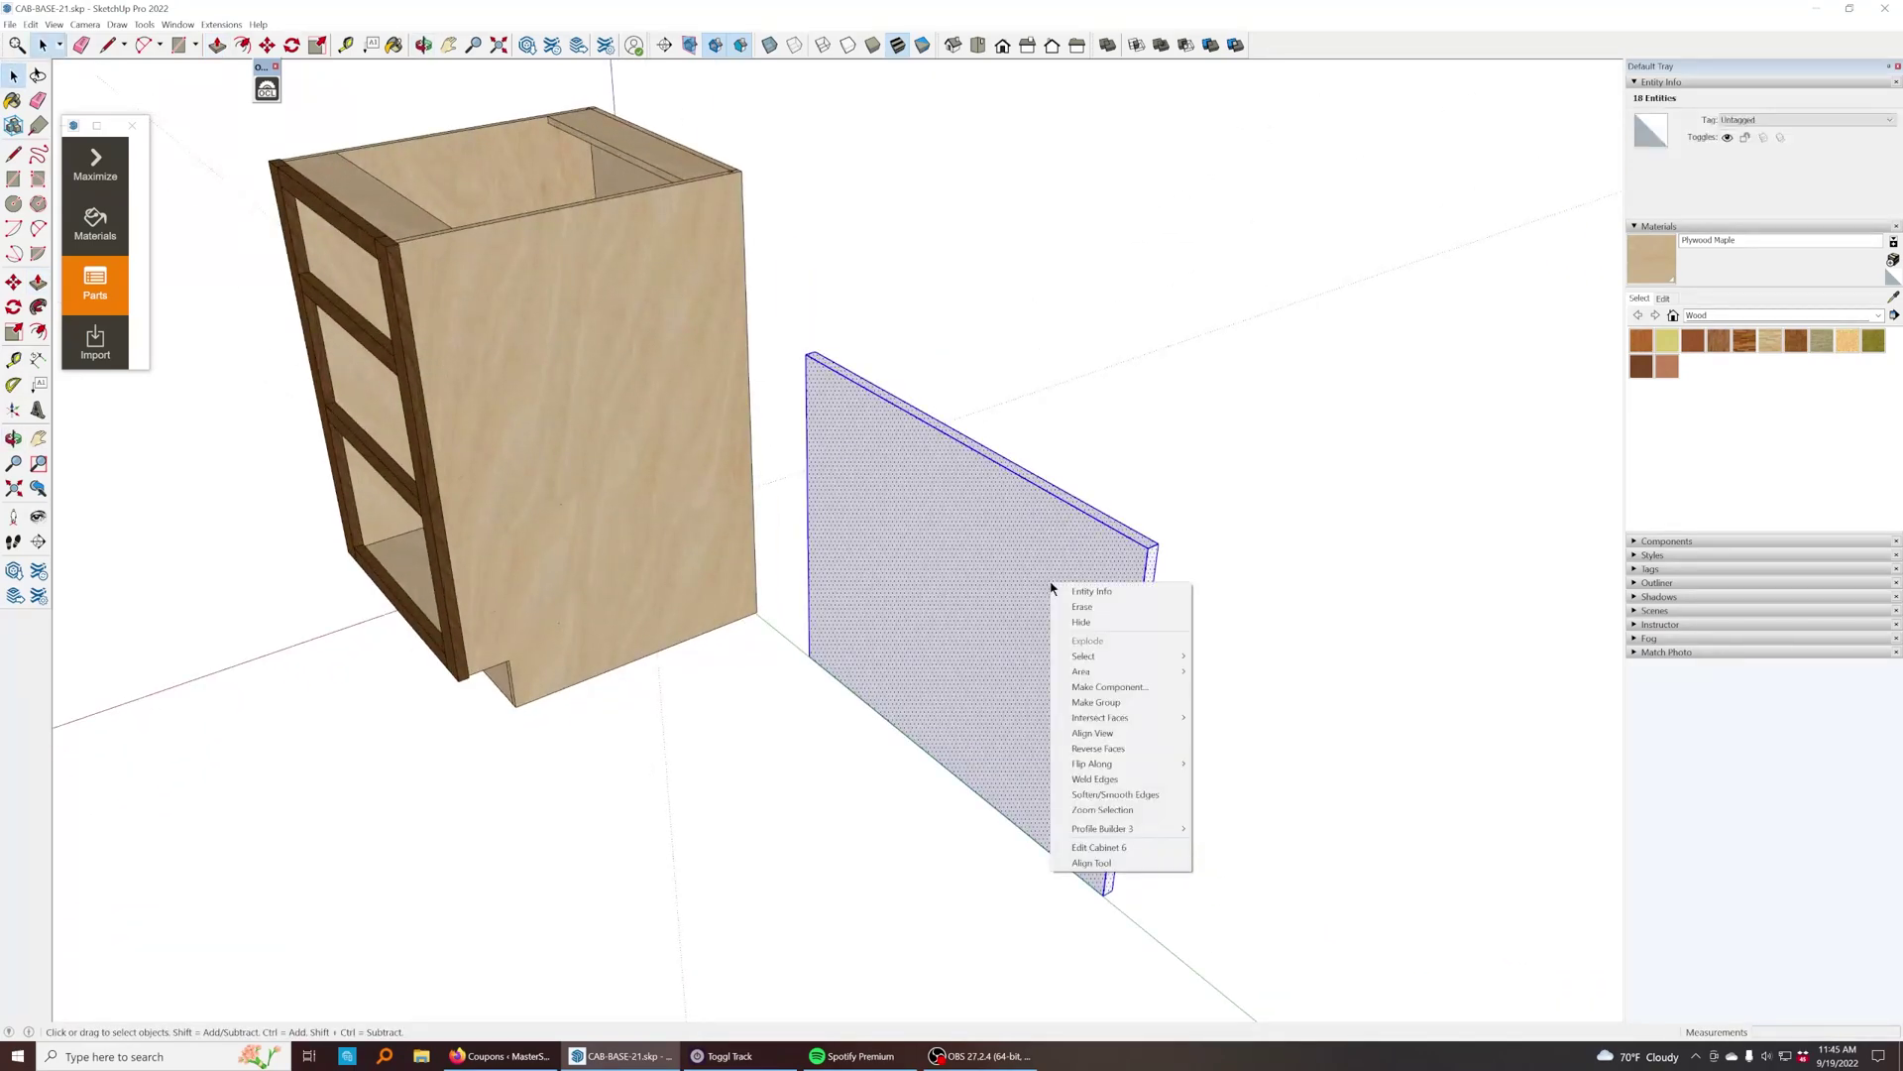
{"action": "left_click", "coordinate": [1130, 688]}
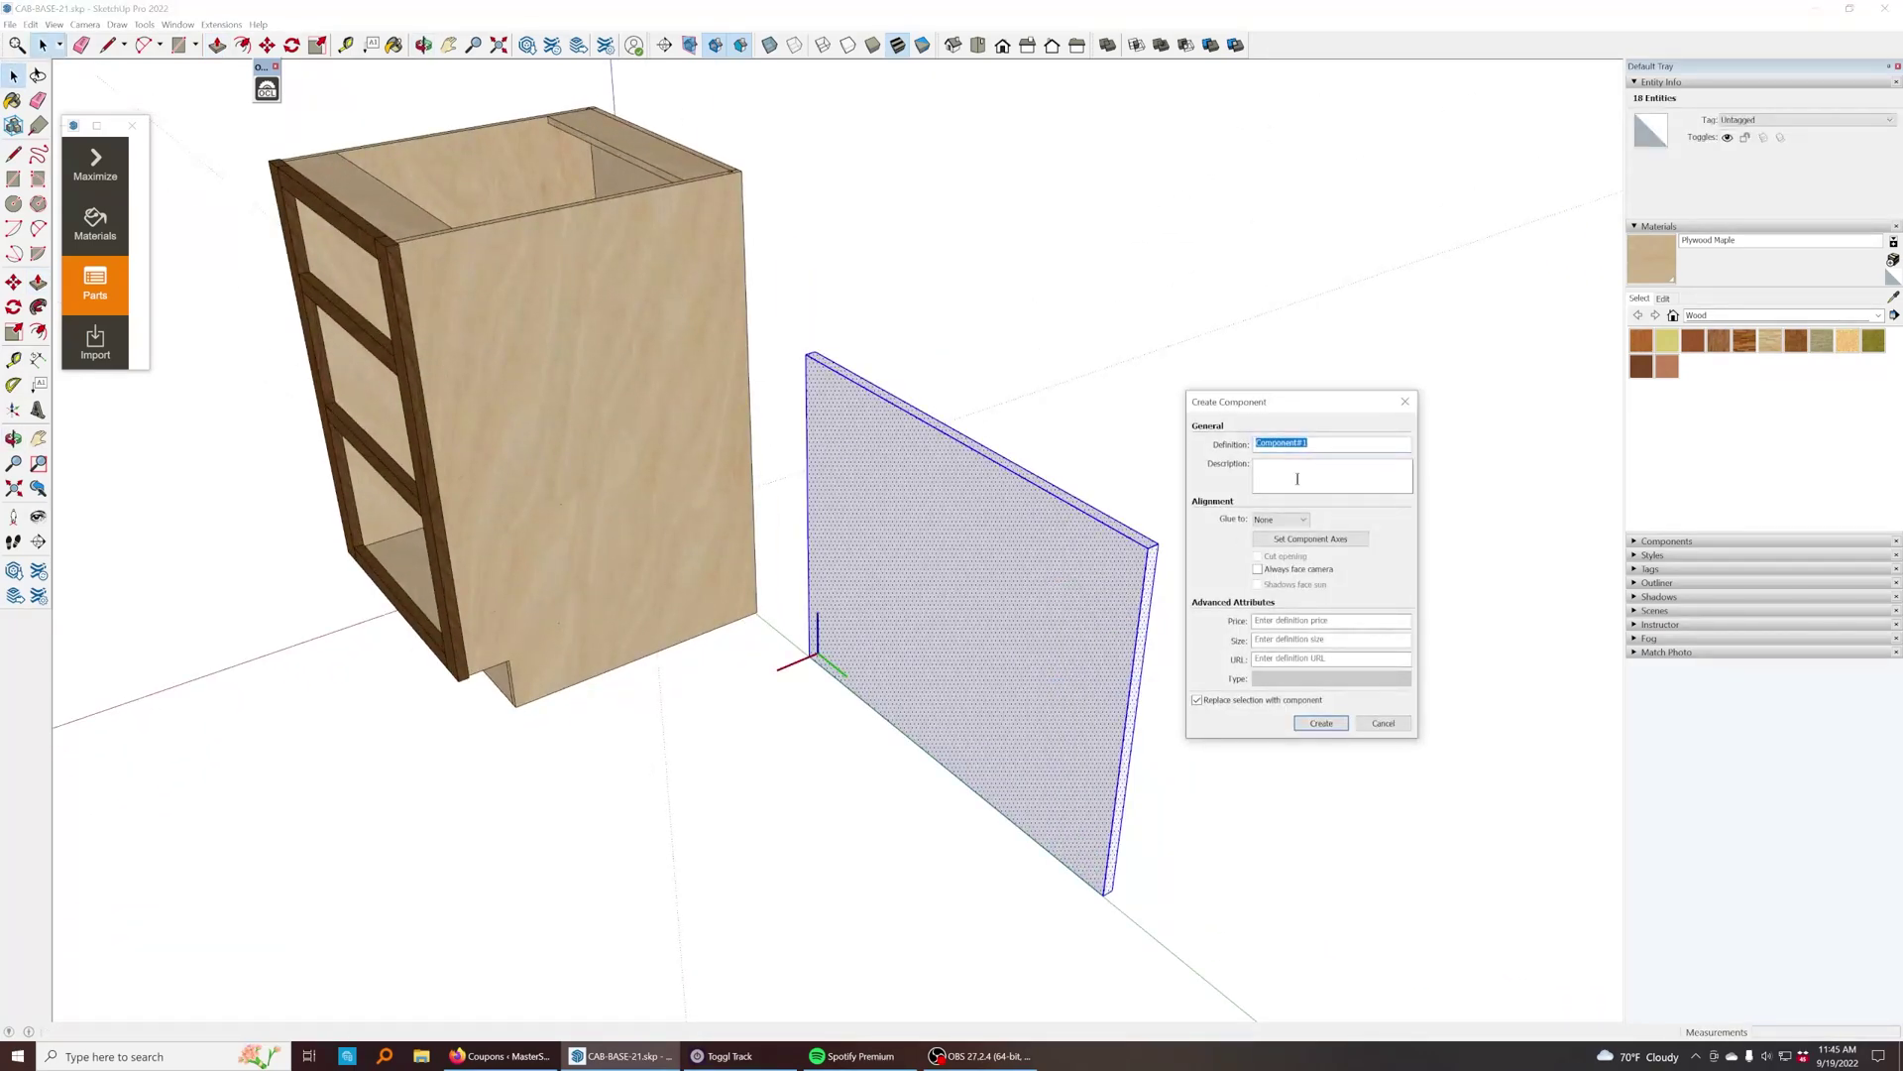
{"action": "key", "text": "Return"}
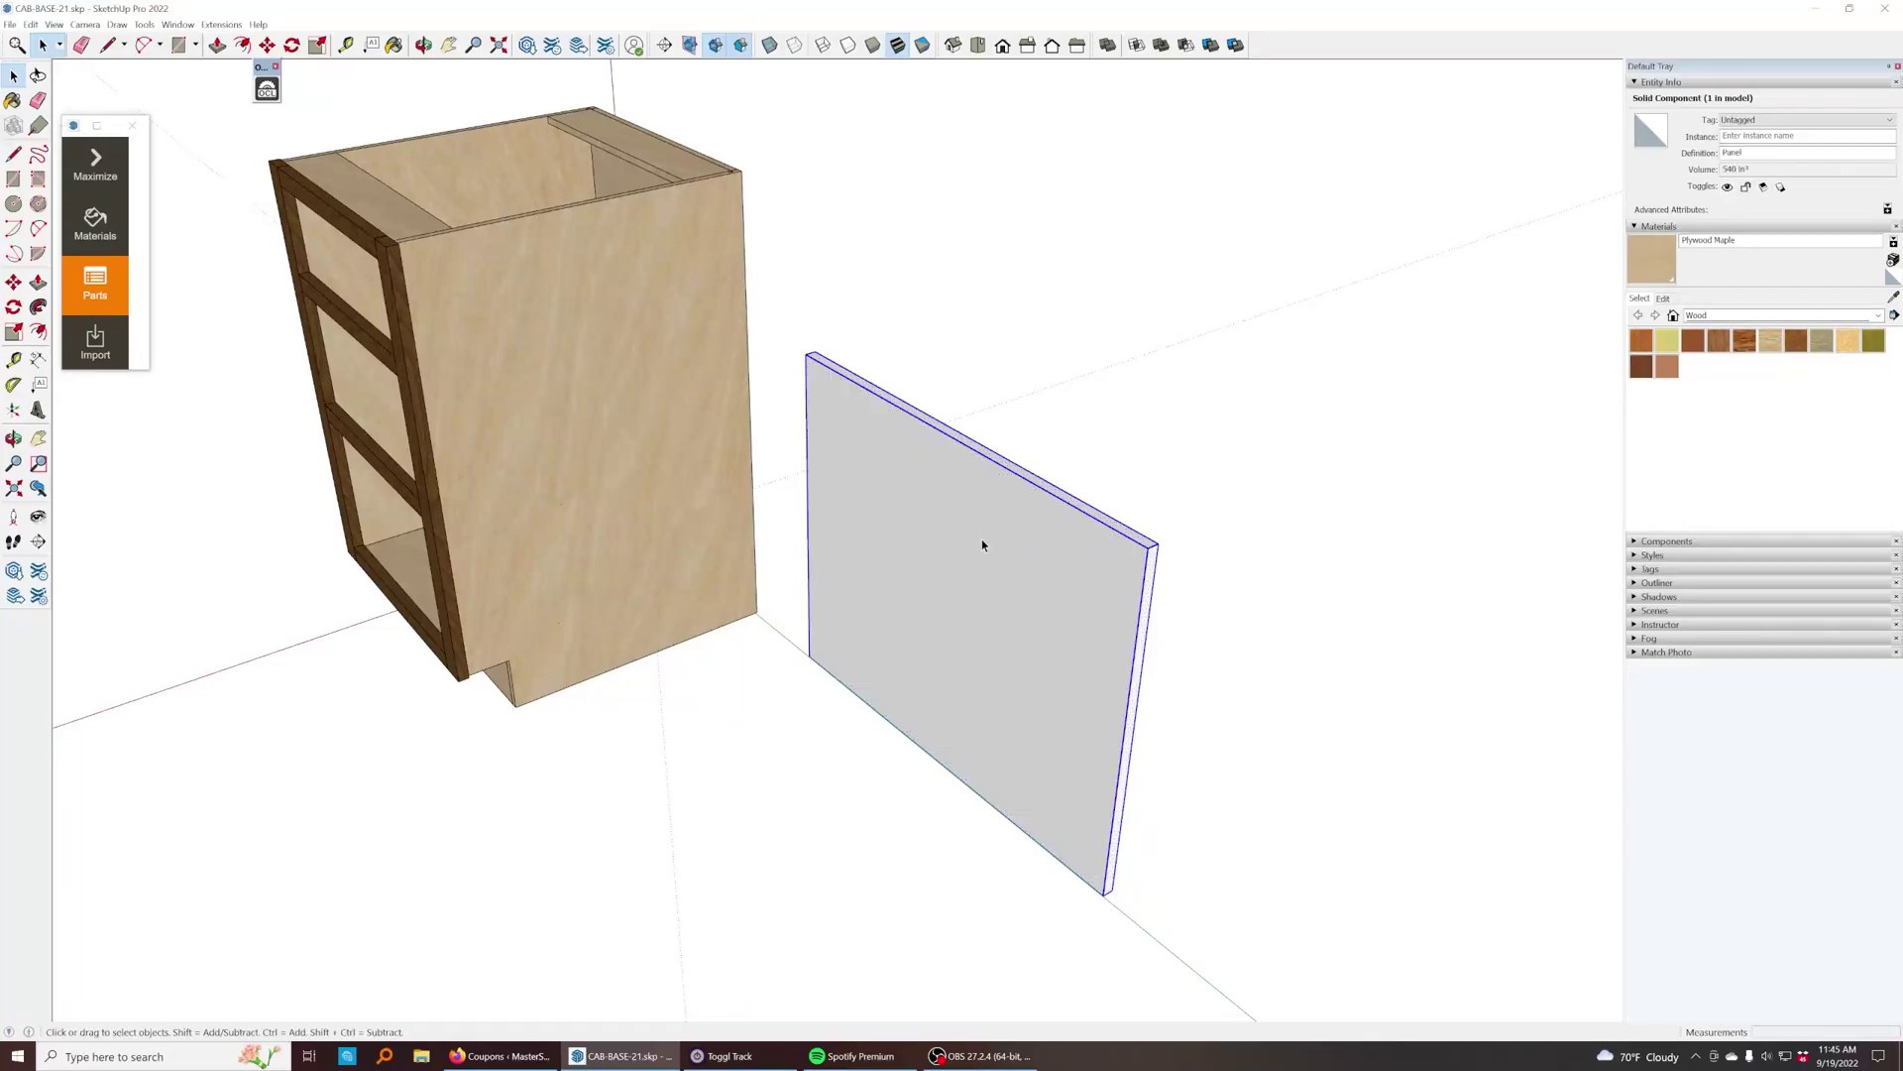
Step: Paint the Panel component with the Wood Plywood Knots material from the Wood collection
{"action": "middle_click_drag", "start_coordinate": [976, 540], "coordinate": [1100, 626]}
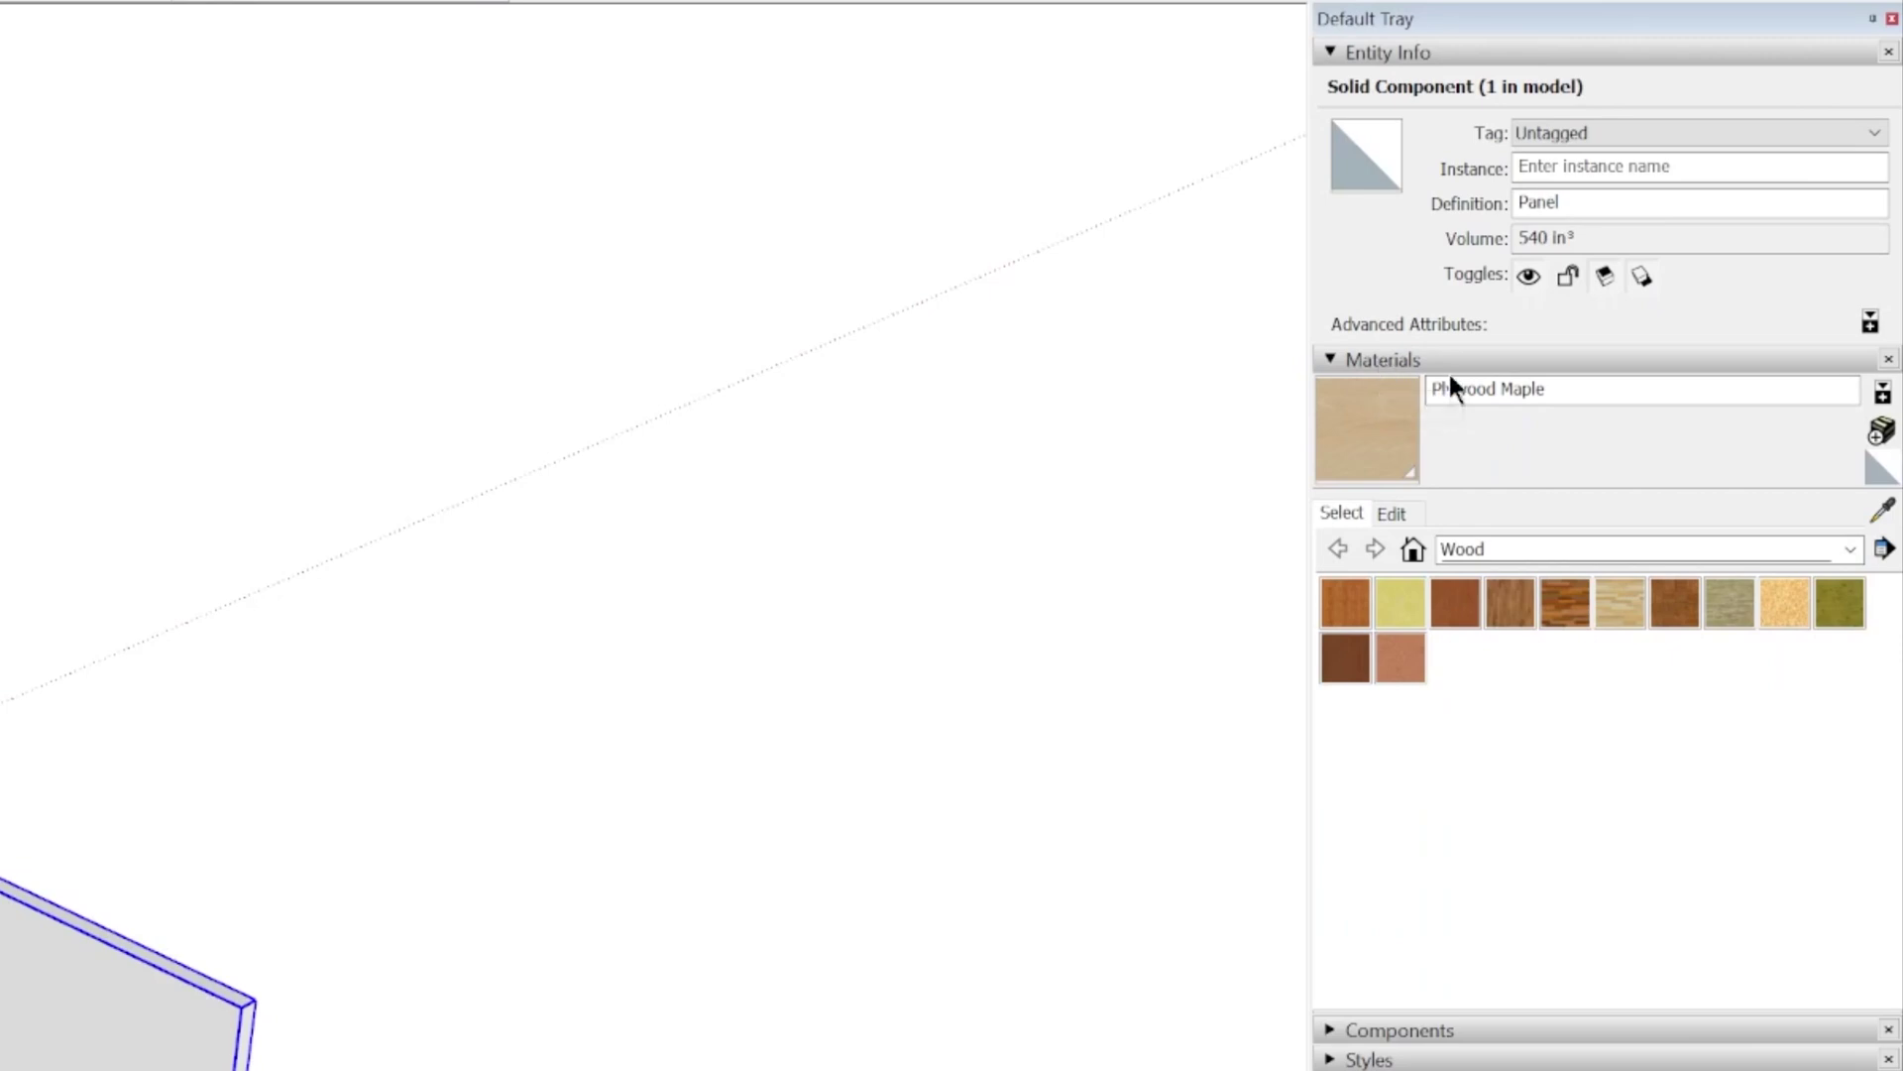
{"action": "left_click", "coordinate": [1862, 611]}
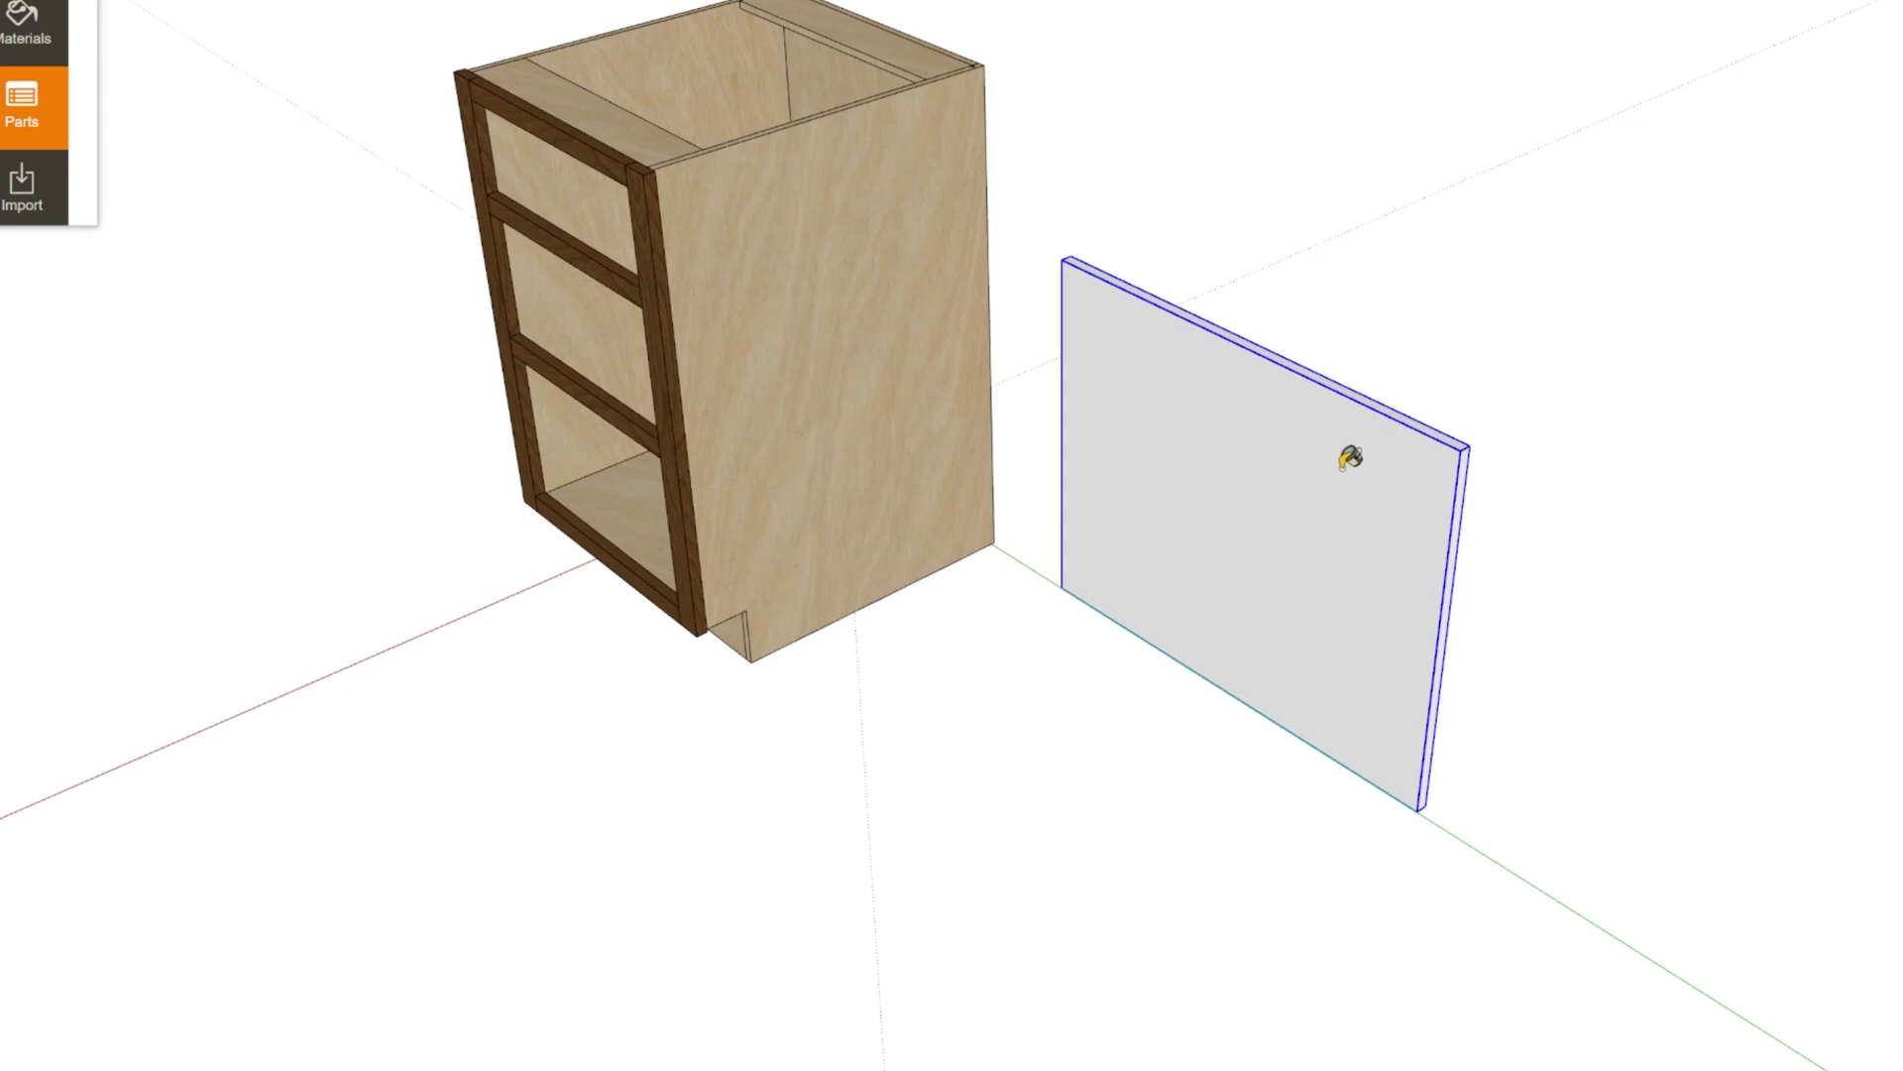
{"action": "left_click", "coordinate": [79, 1016]}
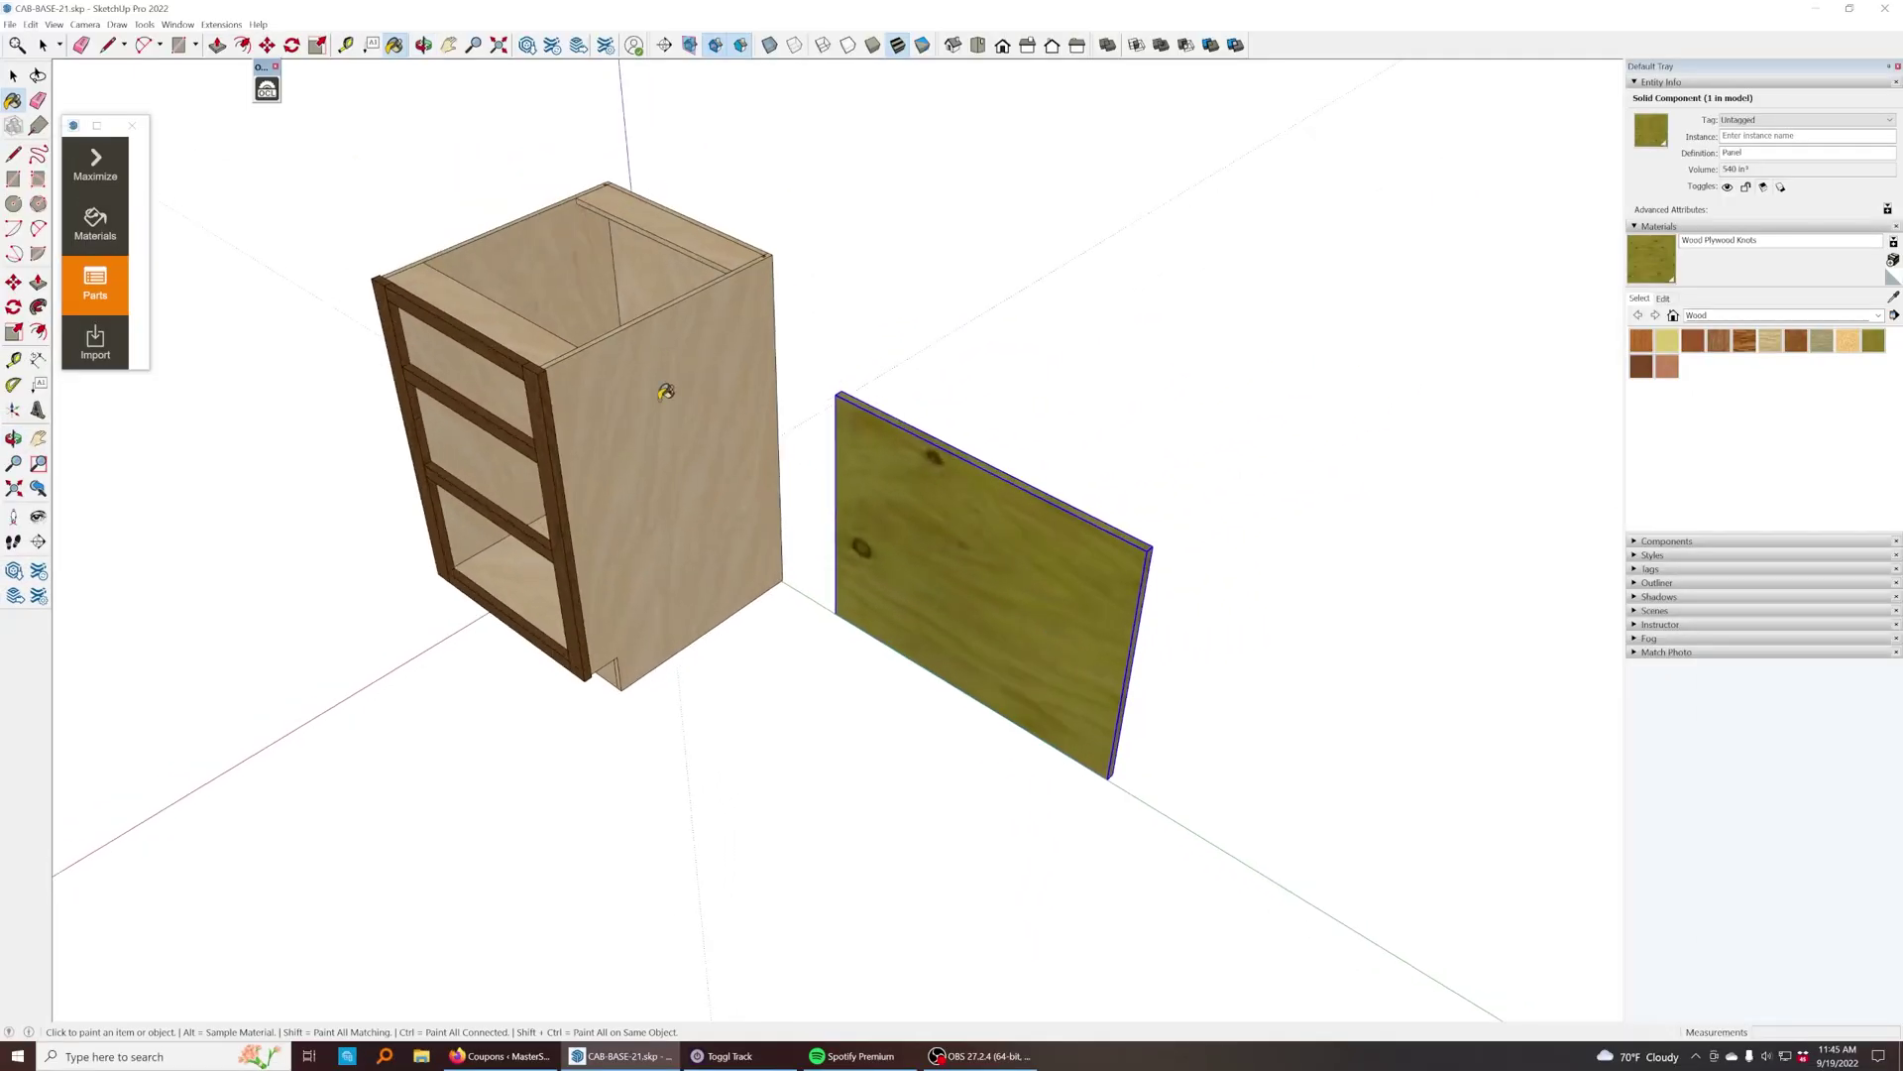
Step: Edit the Wood Plywood Knots material's properties in OpenCutList and enter Oak Plywood as its name
{"action": "left_click", "coordinate": [101, 230]}
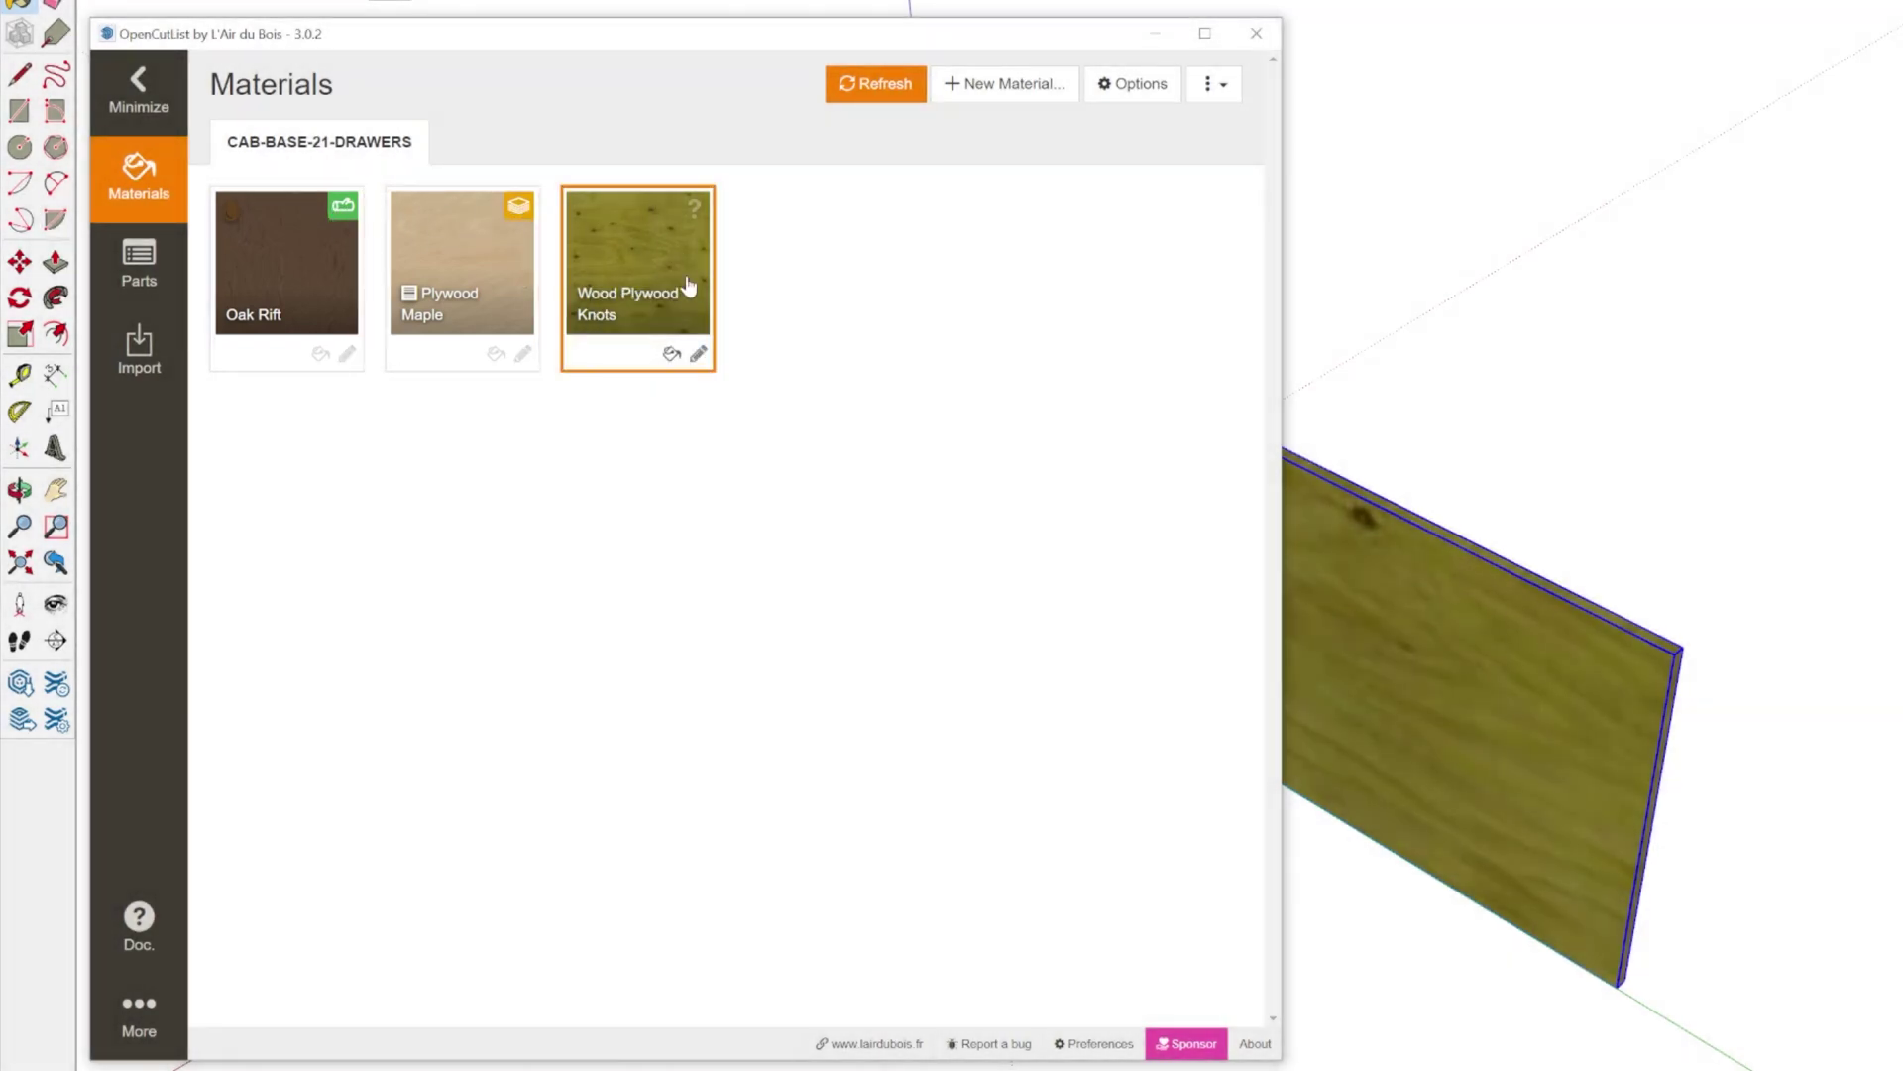
{"action": "left_click", "coordinate": [689, 287]}
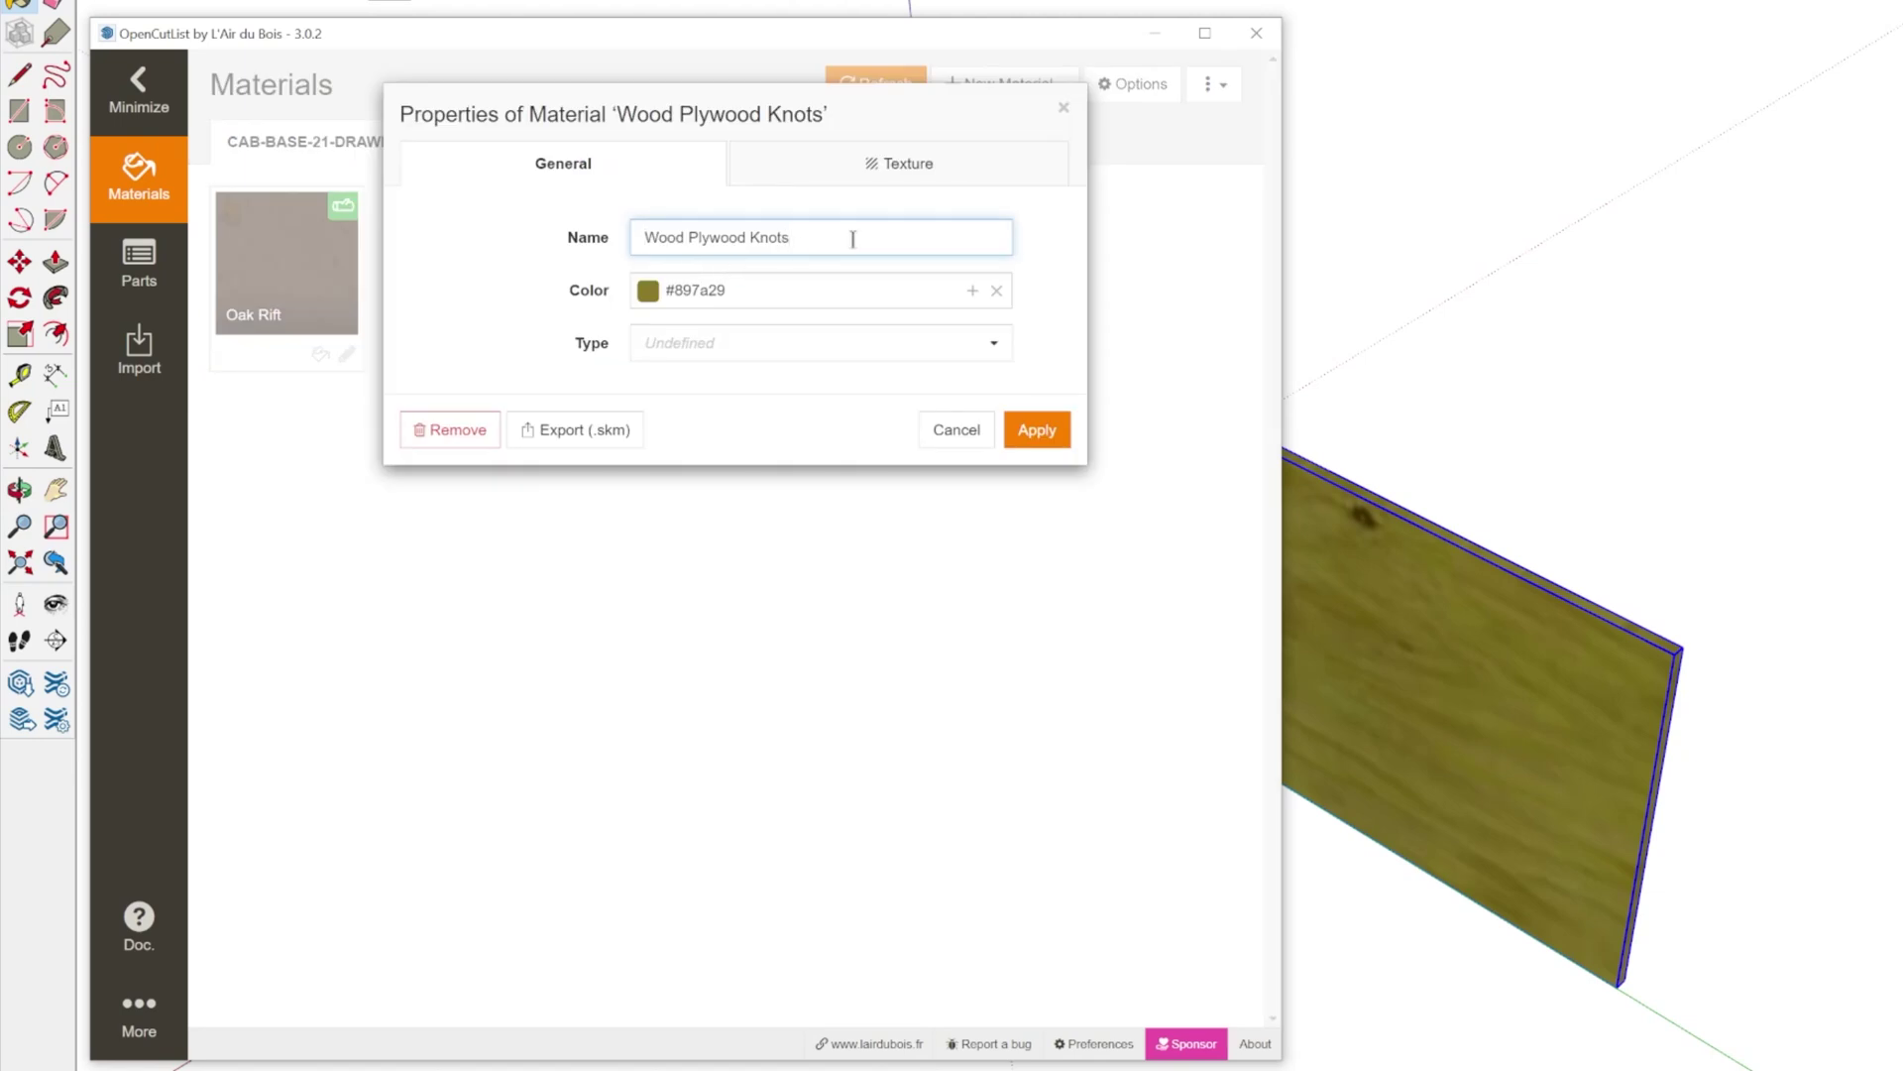
{"action": "left_click_drag", "start_coordinate": [816, 234], "coordinate": [579, 243]}
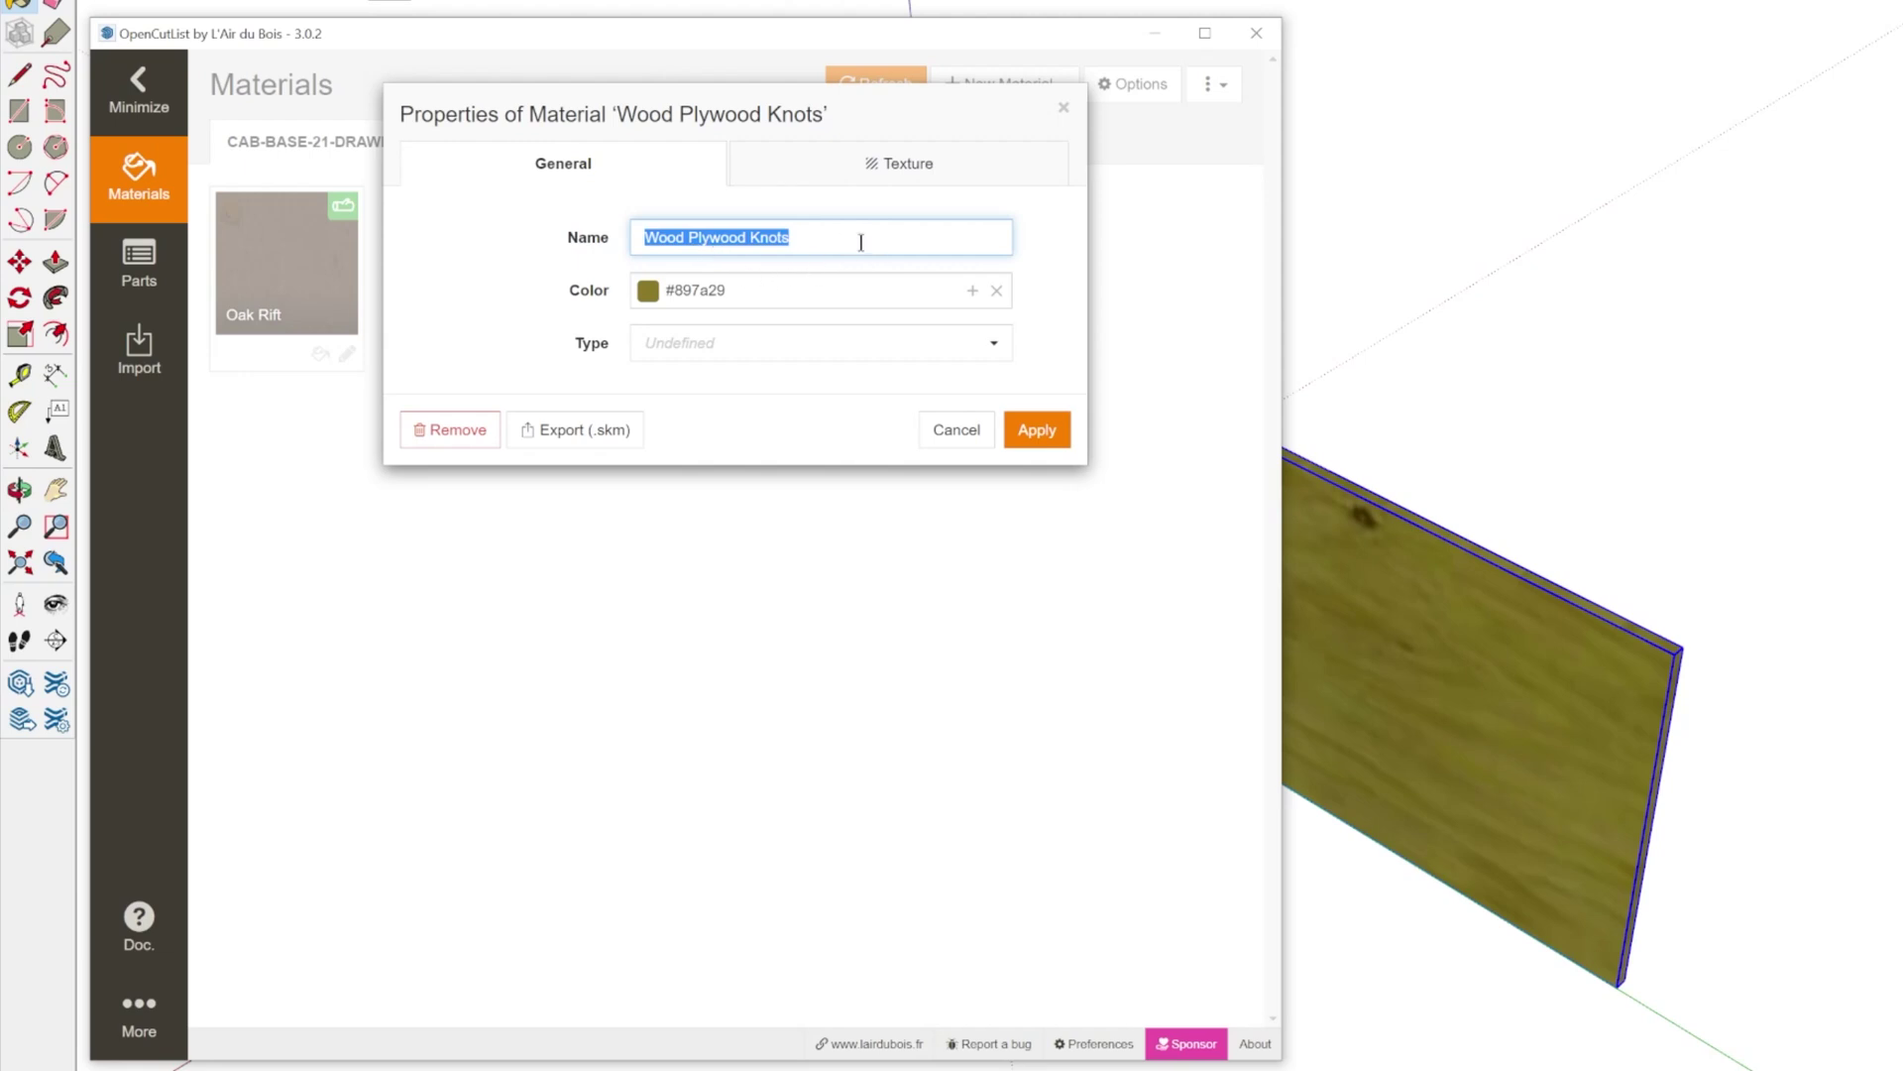
{"action": "type", "text": "Oak Plywood"}
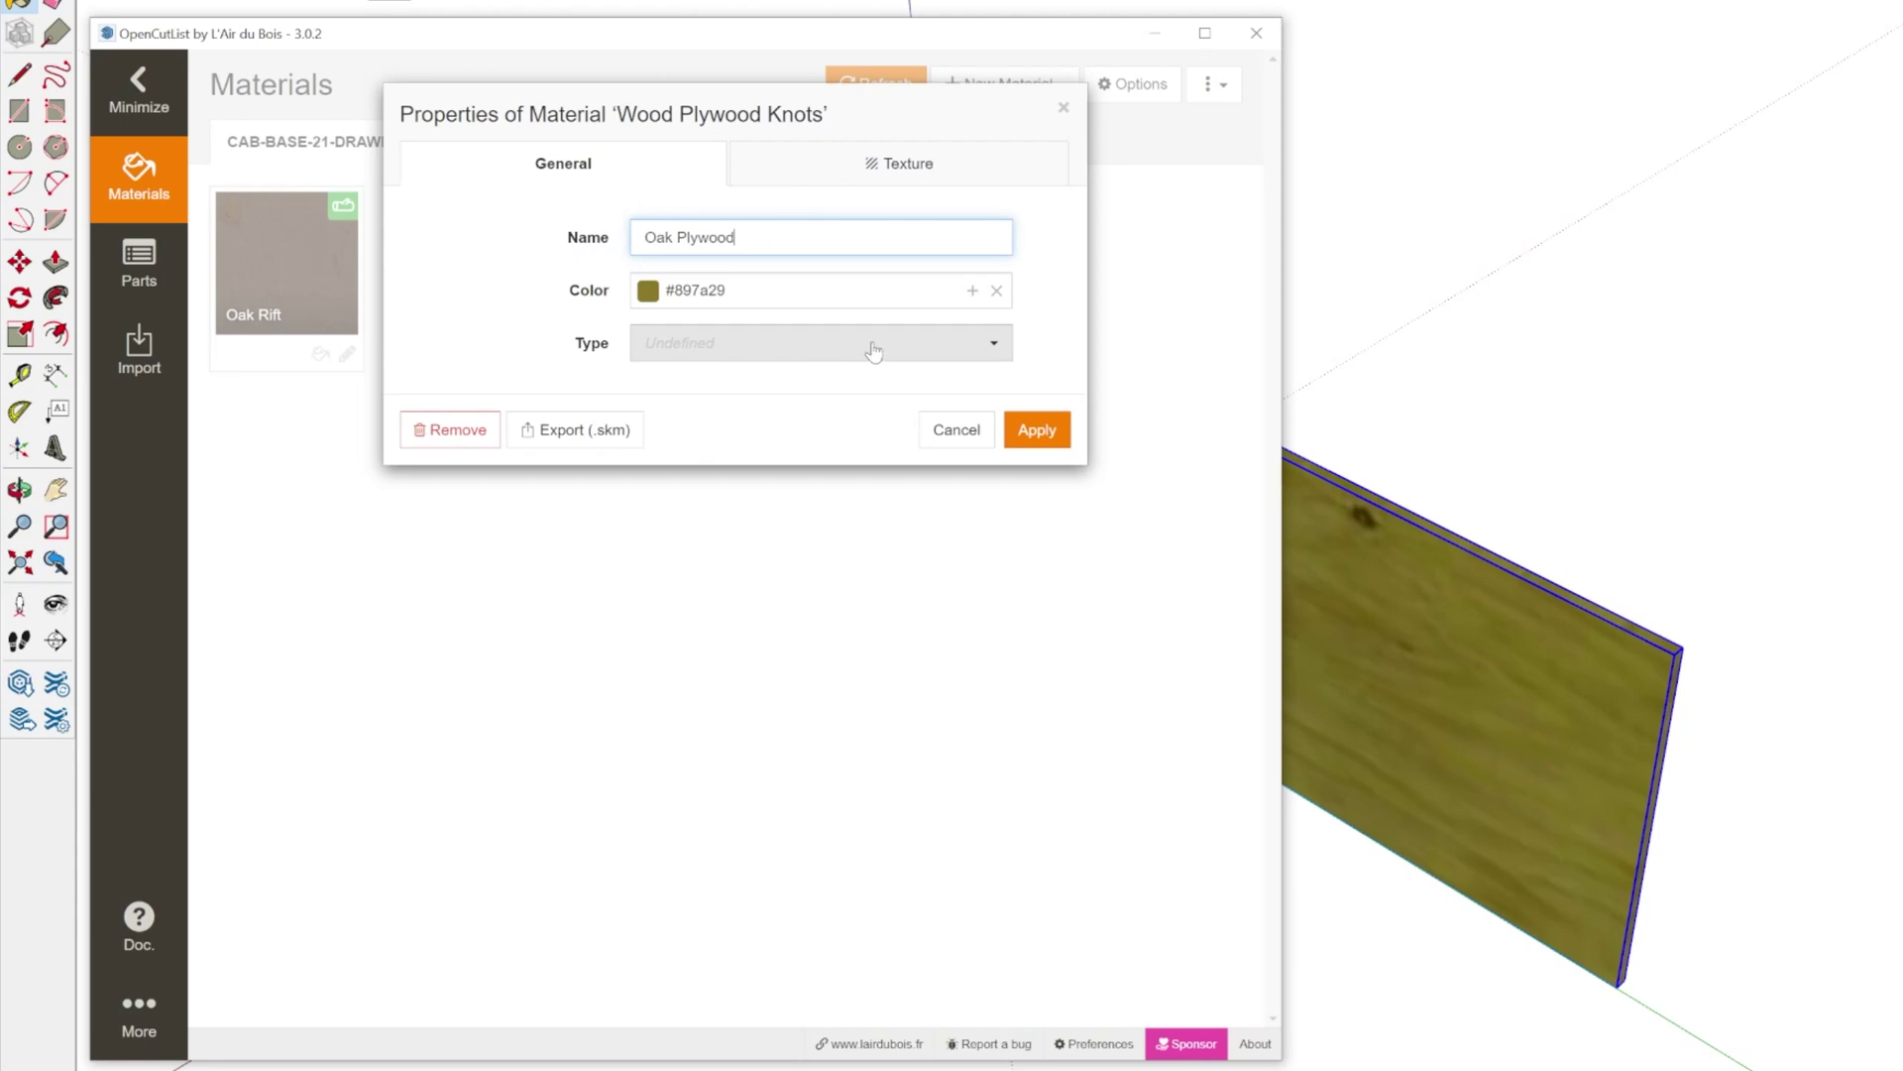
Step: Set the Oak Plywood material type to Sheet Goods and review its default cutting parameters
{"action": "left_click", "coordinate": [991, 344]}
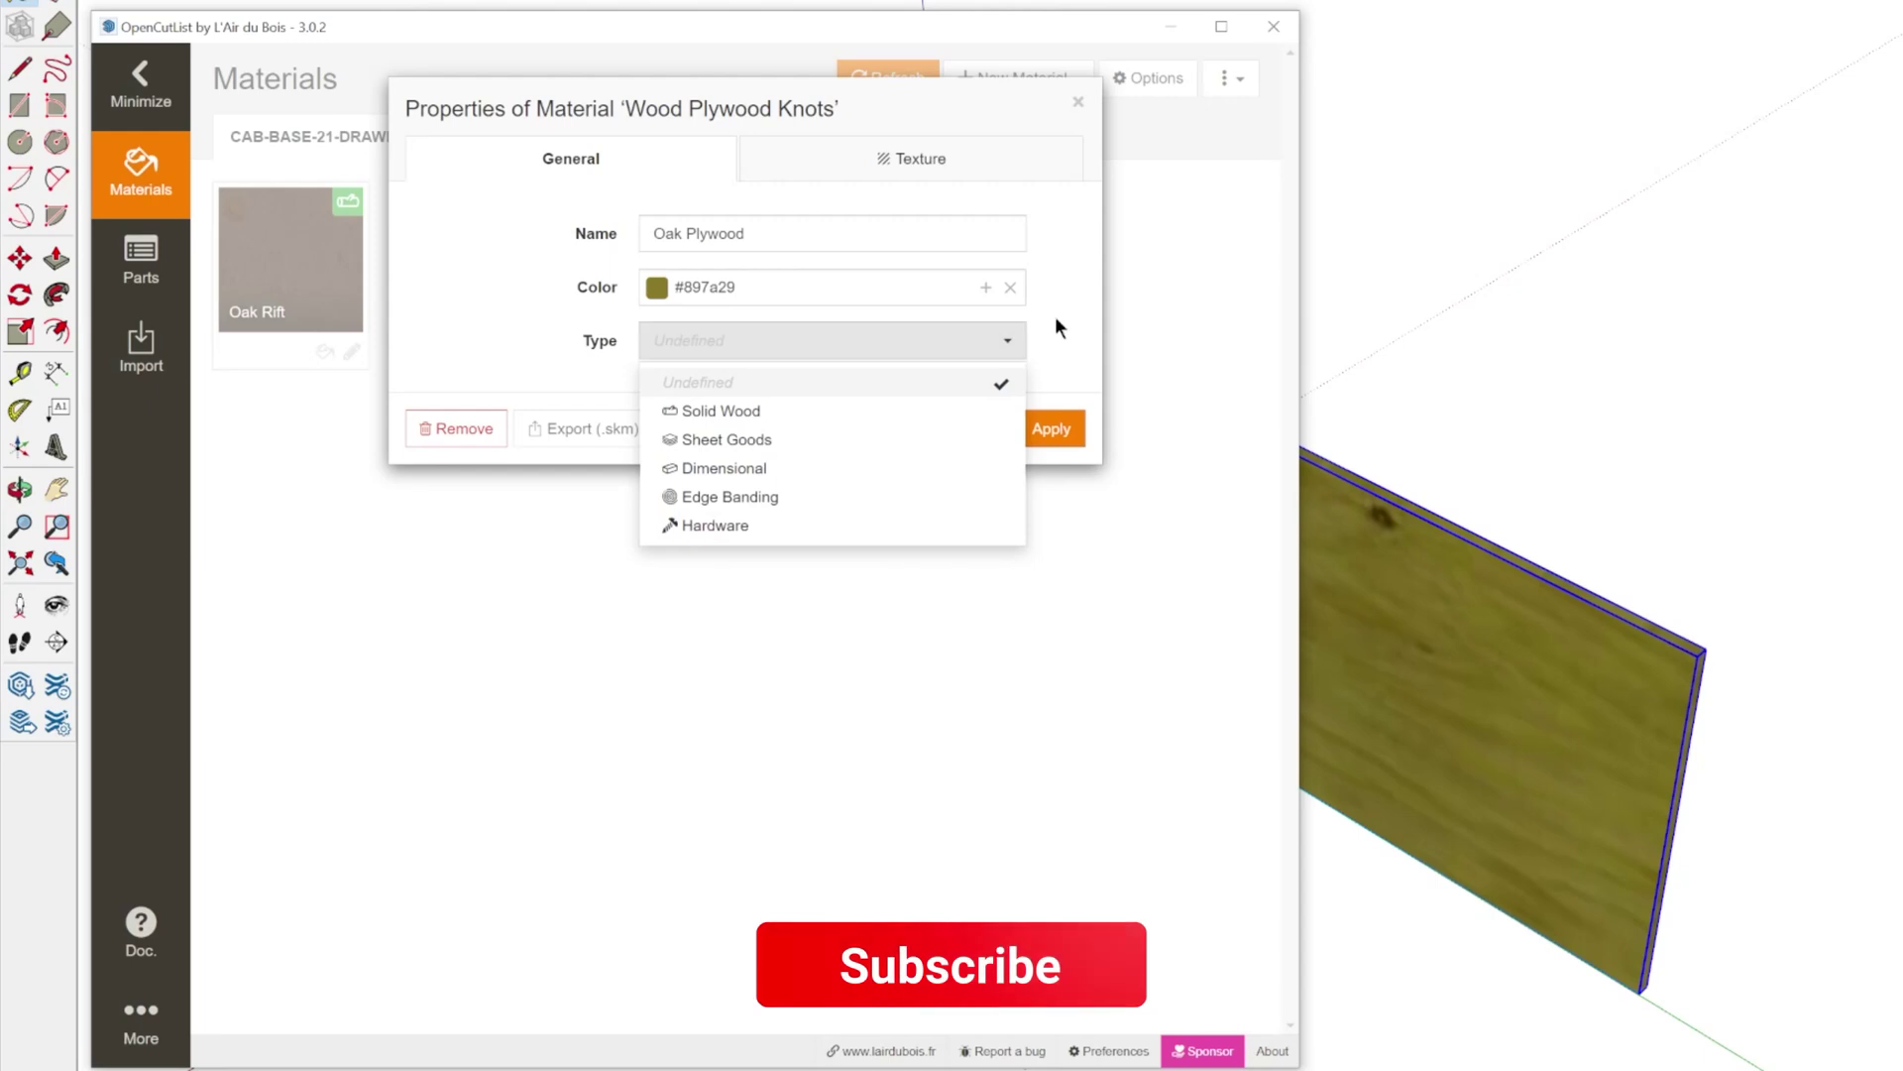
{"action": "left_click", "coordinate": [1057, 341]}
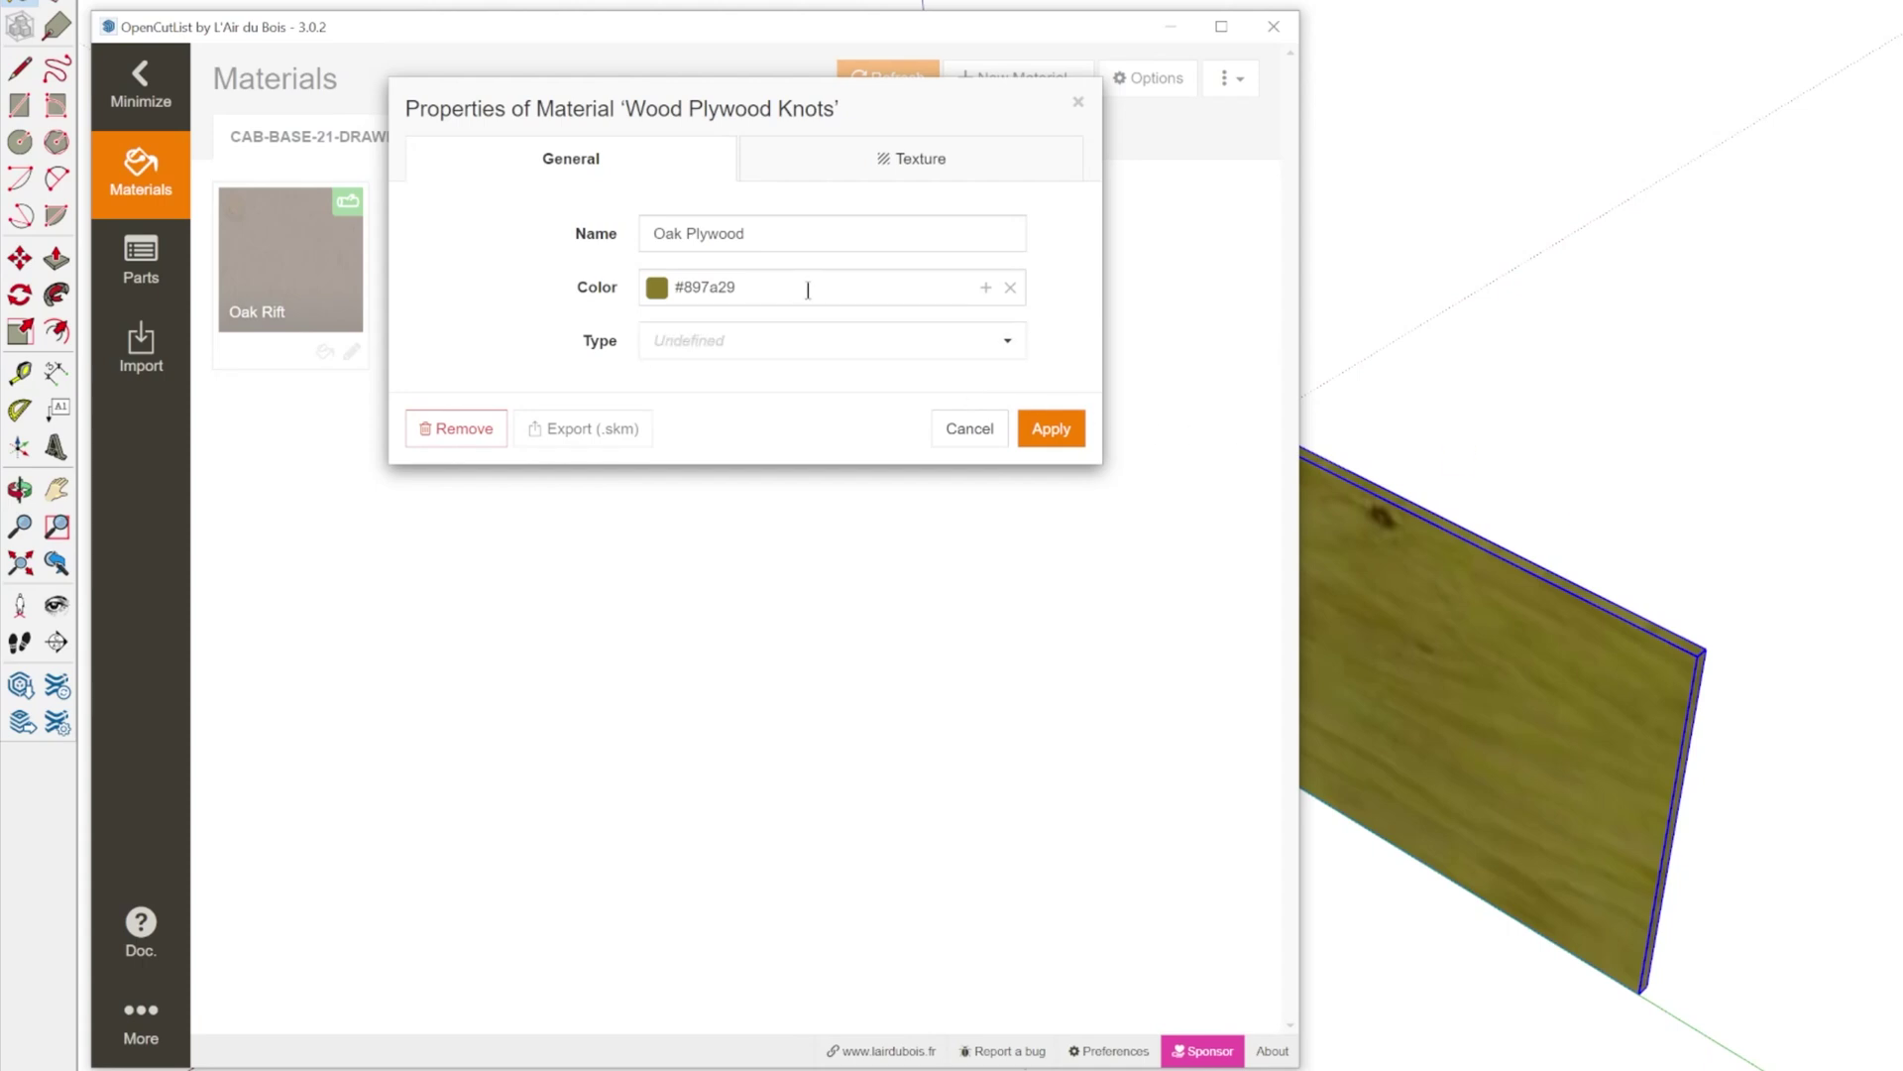
{"action": "left_click", "coordinate": [945, 347]}
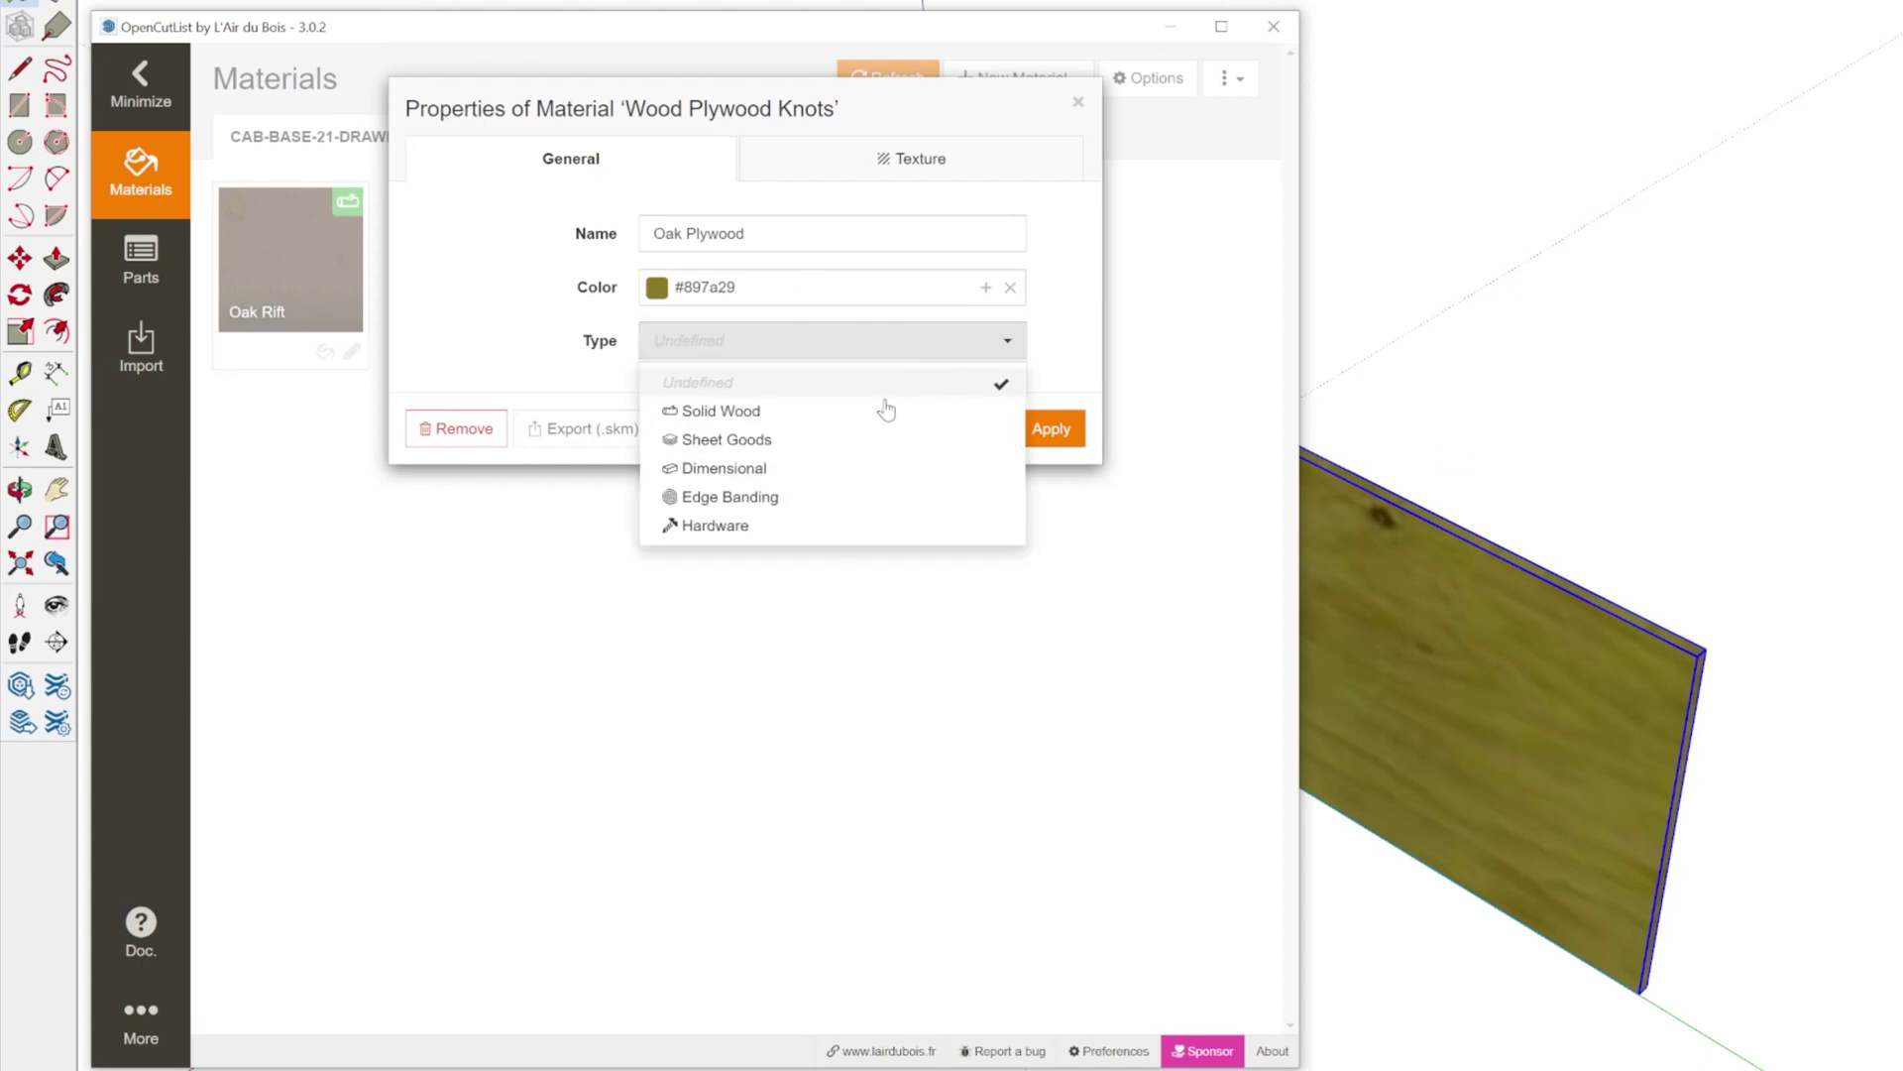
{"action": "left_click", "coordinate": [738, 446]}
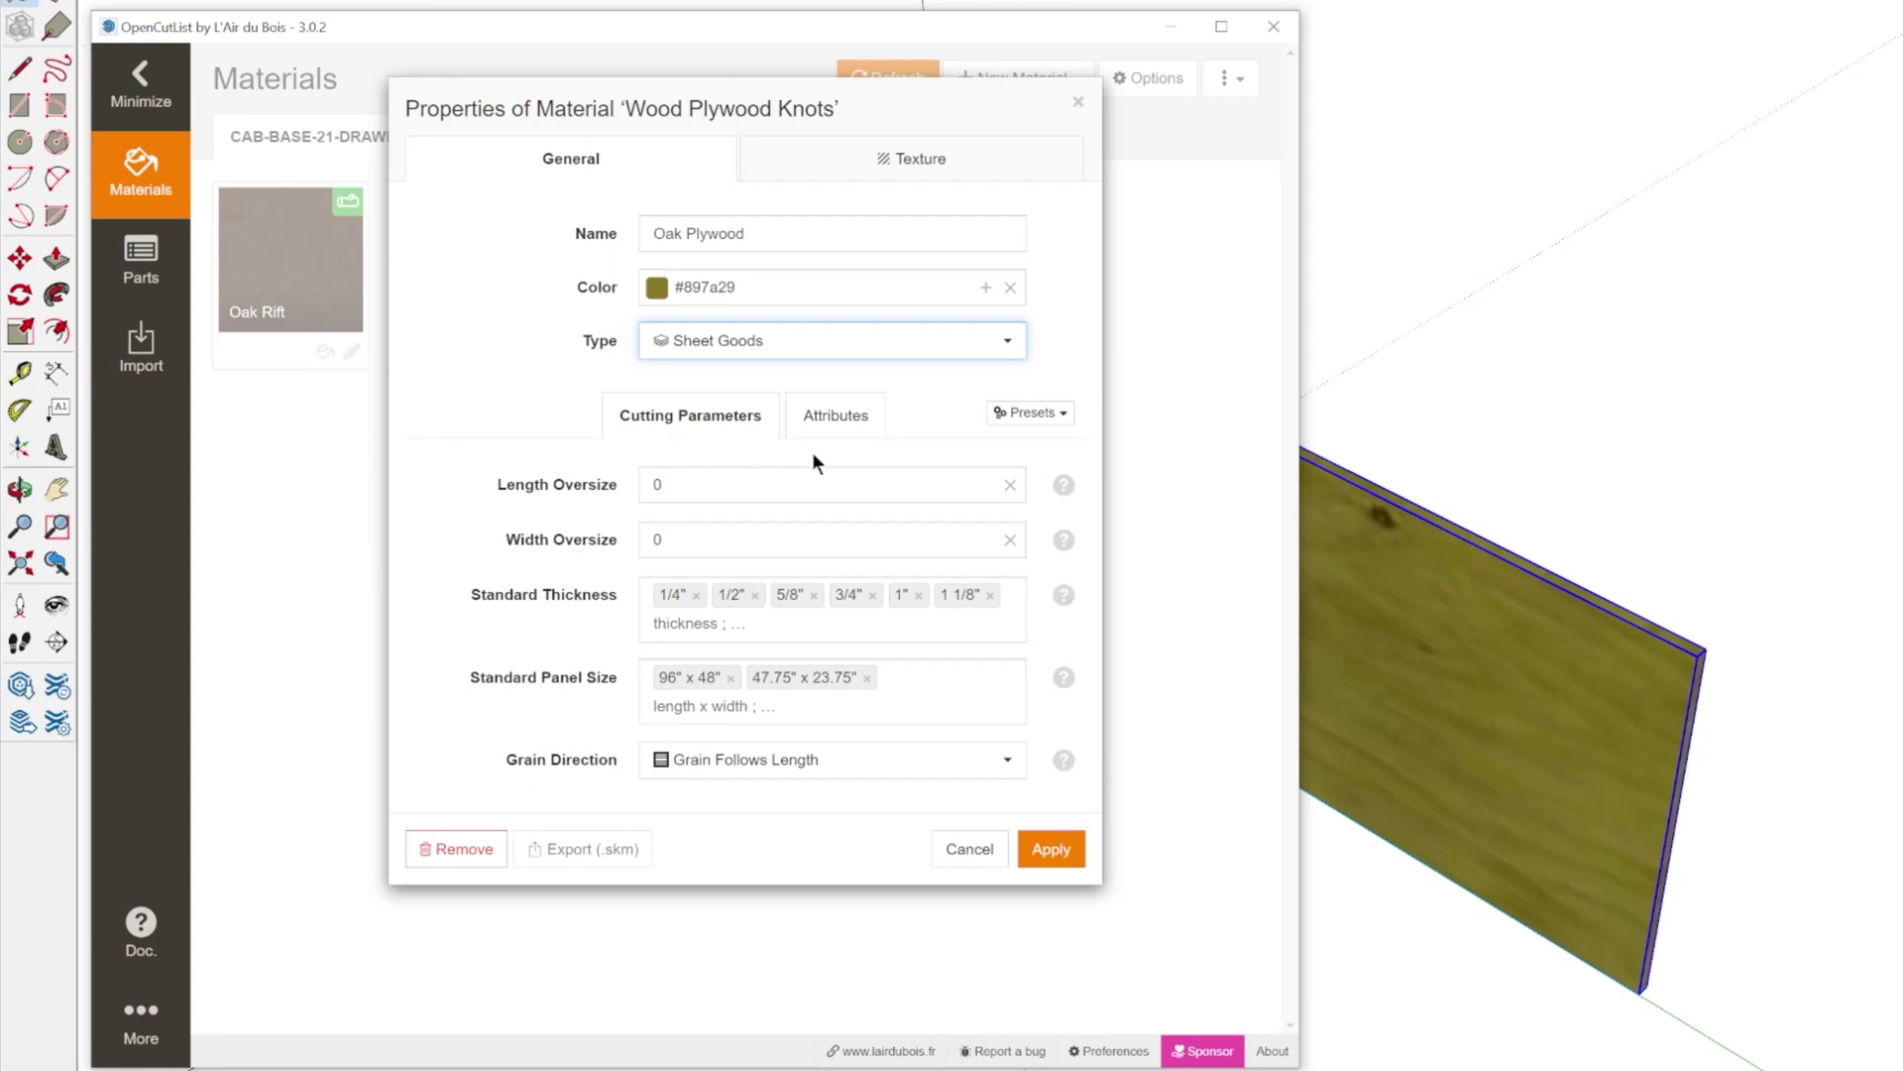
{"action": "left_click", "coordinate": [799, 543]}
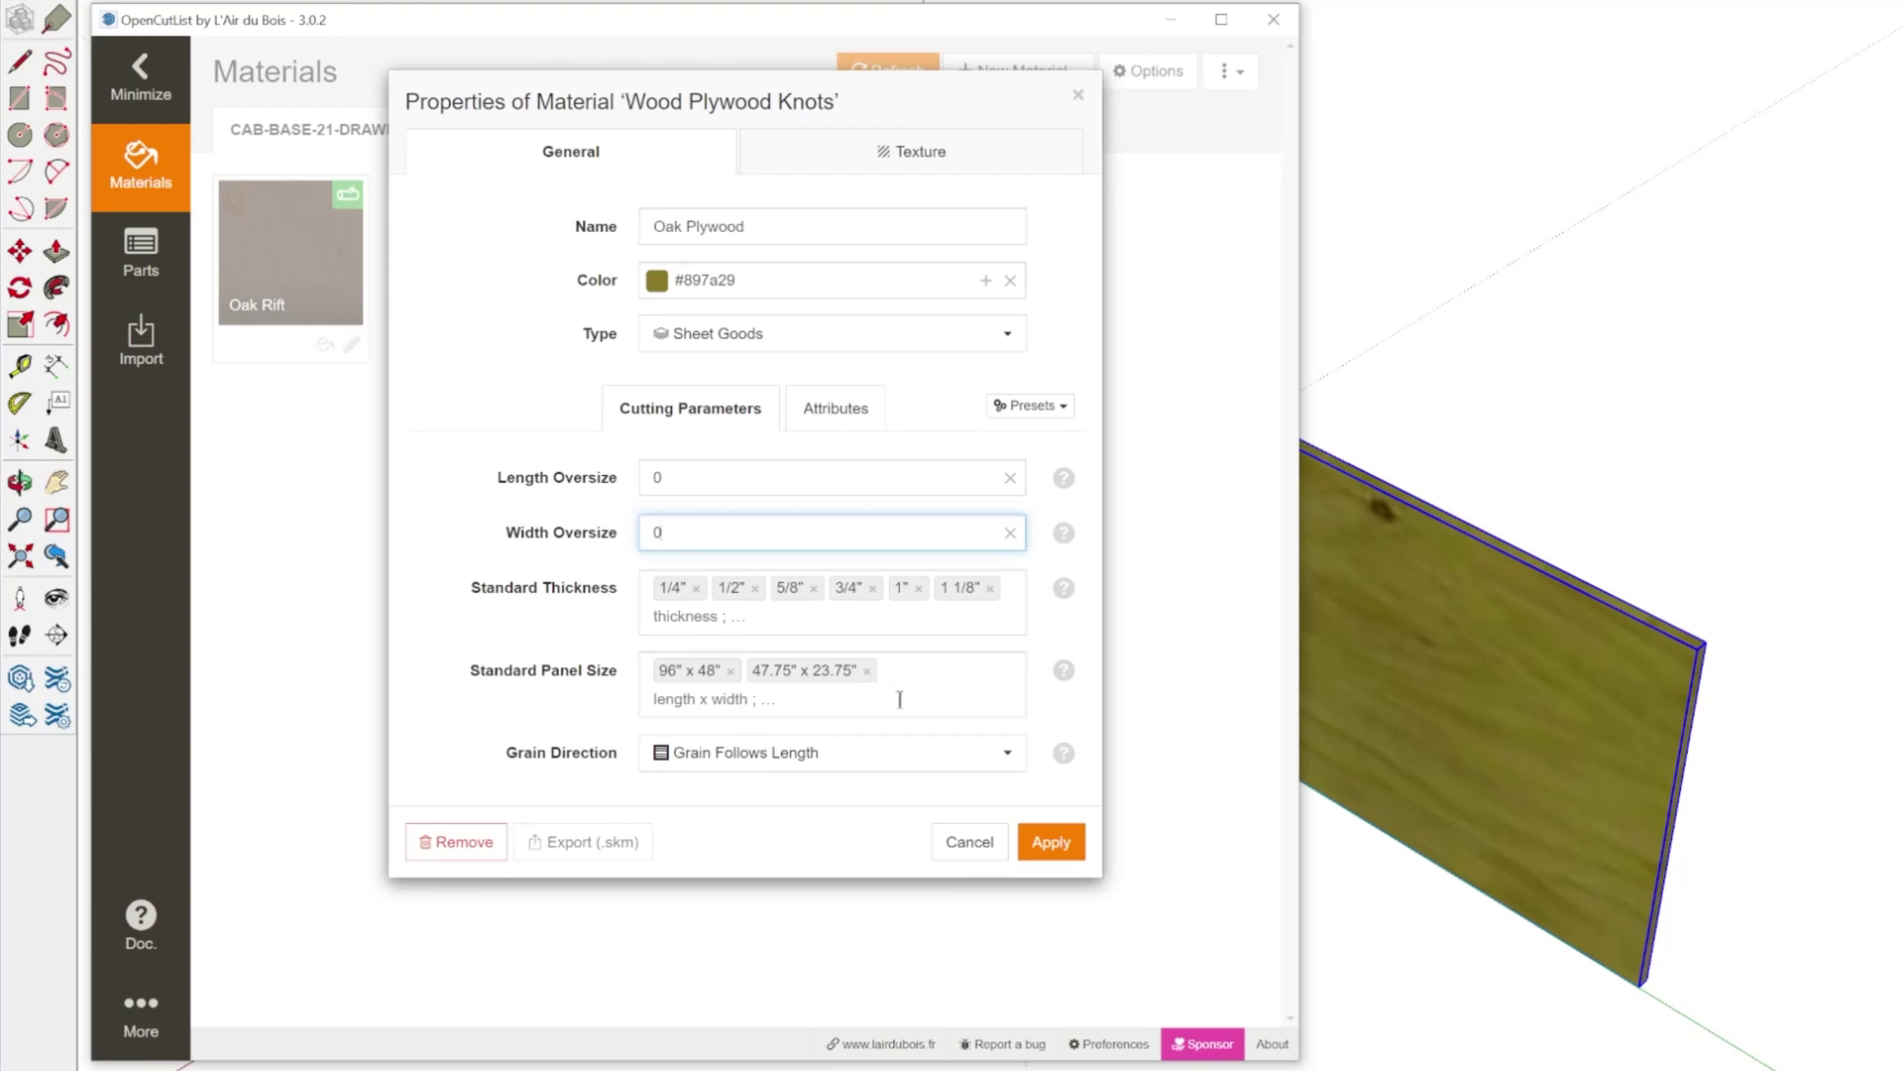
Step: Add a price entry to the material's attributes for the 3/4" 96" x 48" sheet, with $ / item as its unit
{"action": "left_click", "coordinate": [853, 408]}
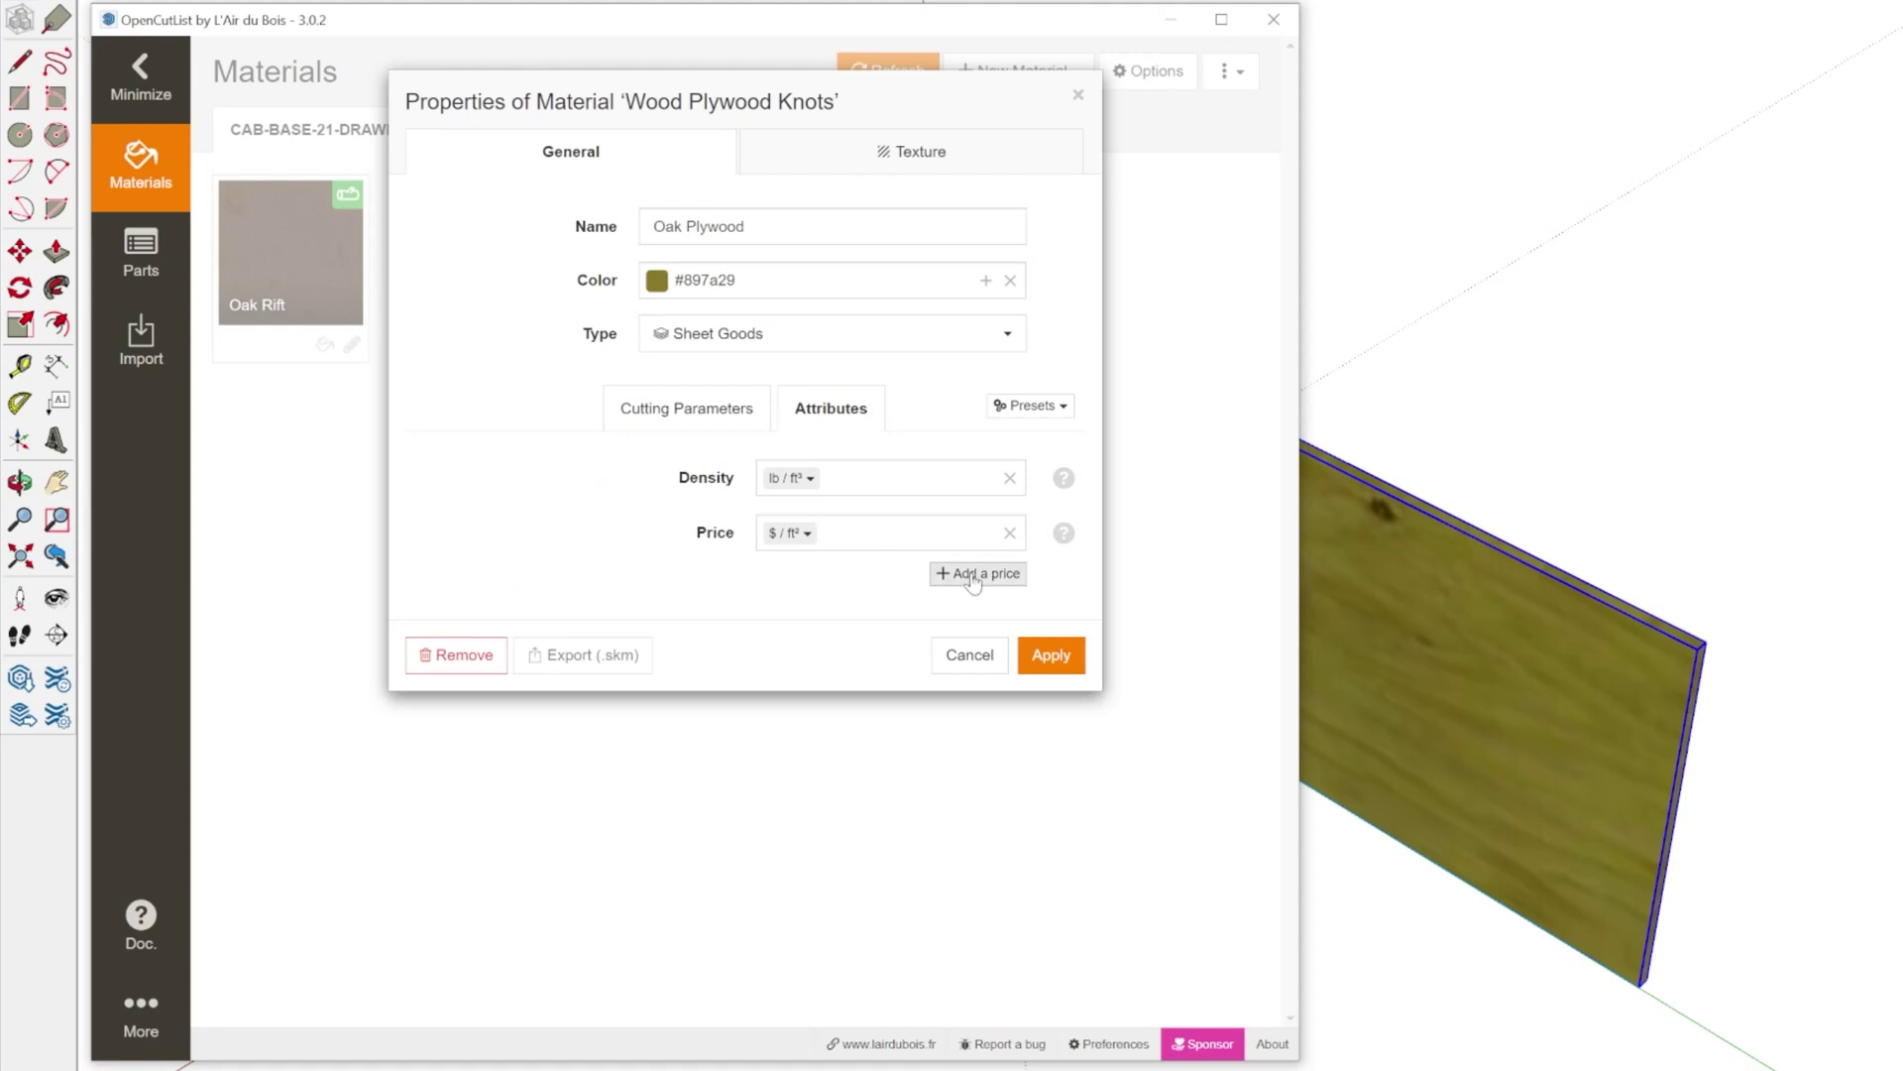
{"action": "left_click", "coordinate": [969, 535]}
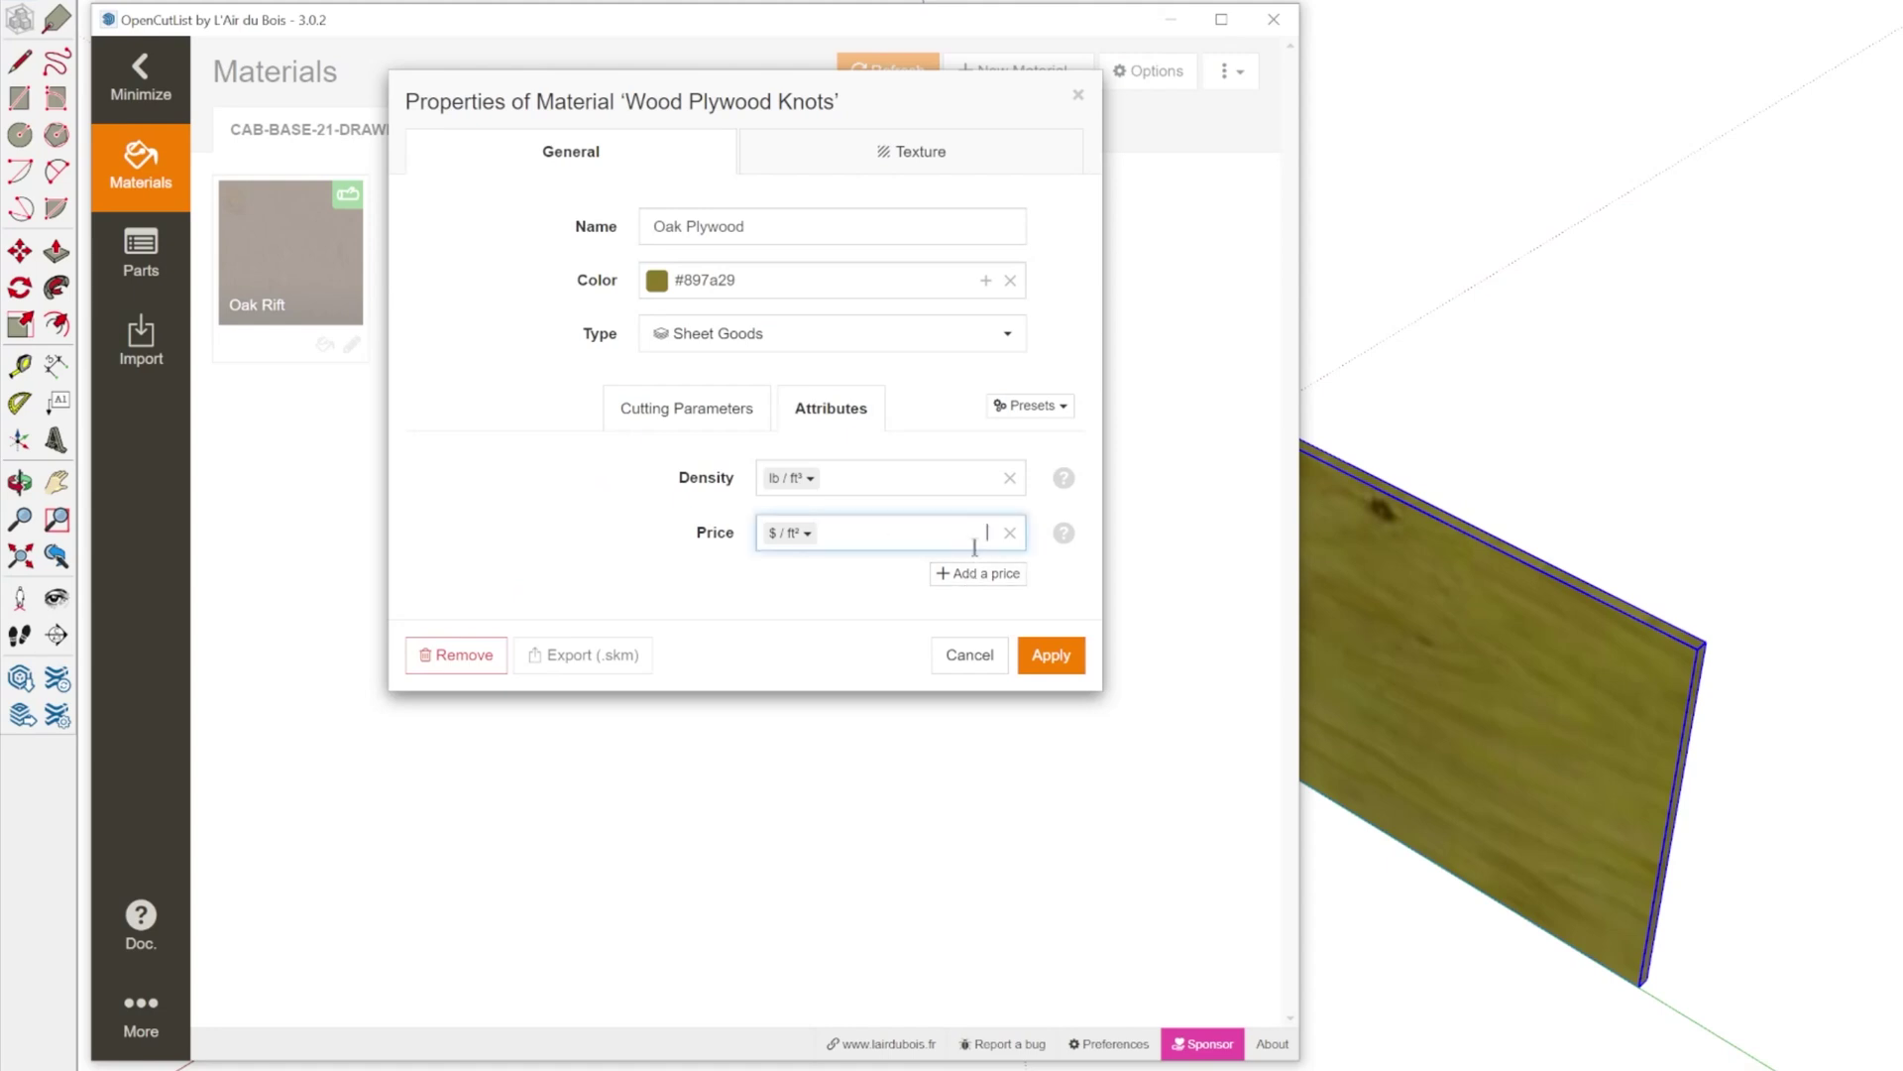
{"action": "left_click", "coordinate": [791, 533]}
{"action": "left_click", "coordinate": [704, 594]}
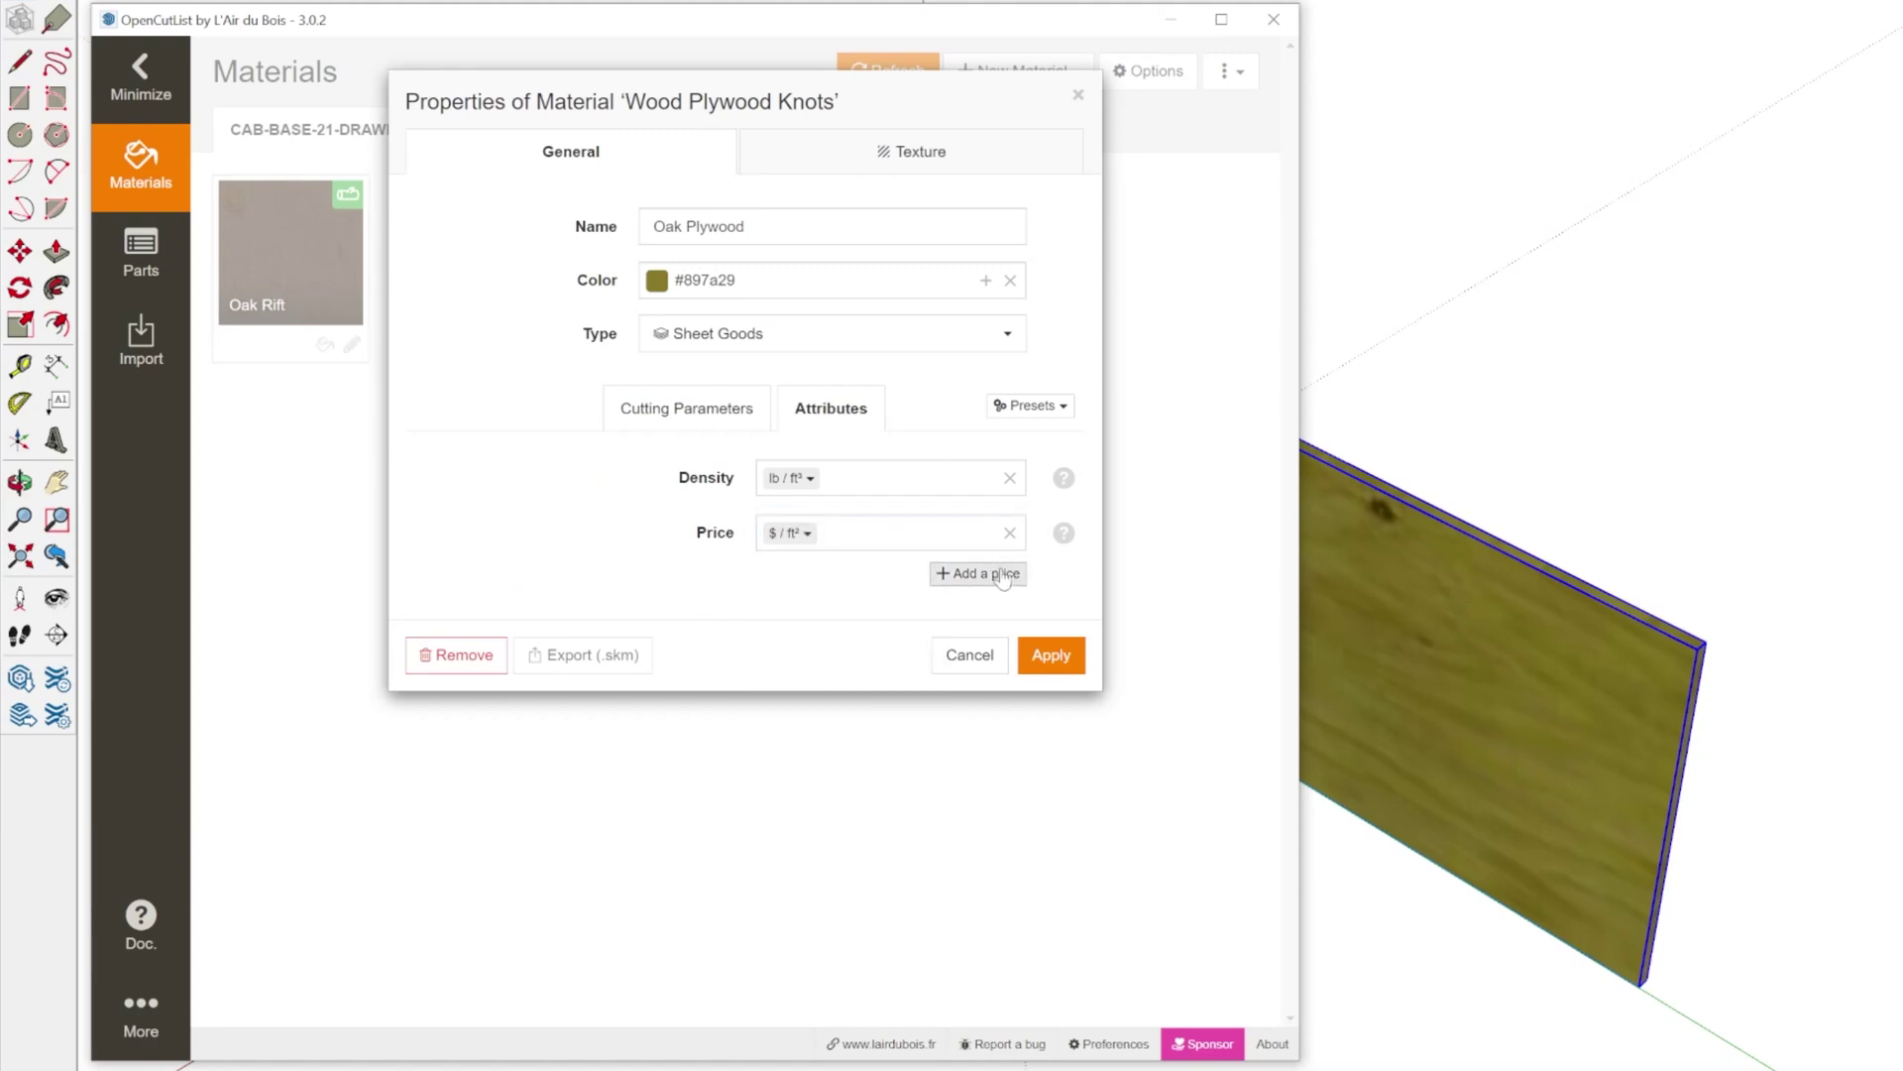
{"action": "left_click", "coordinate": [979, 573]}
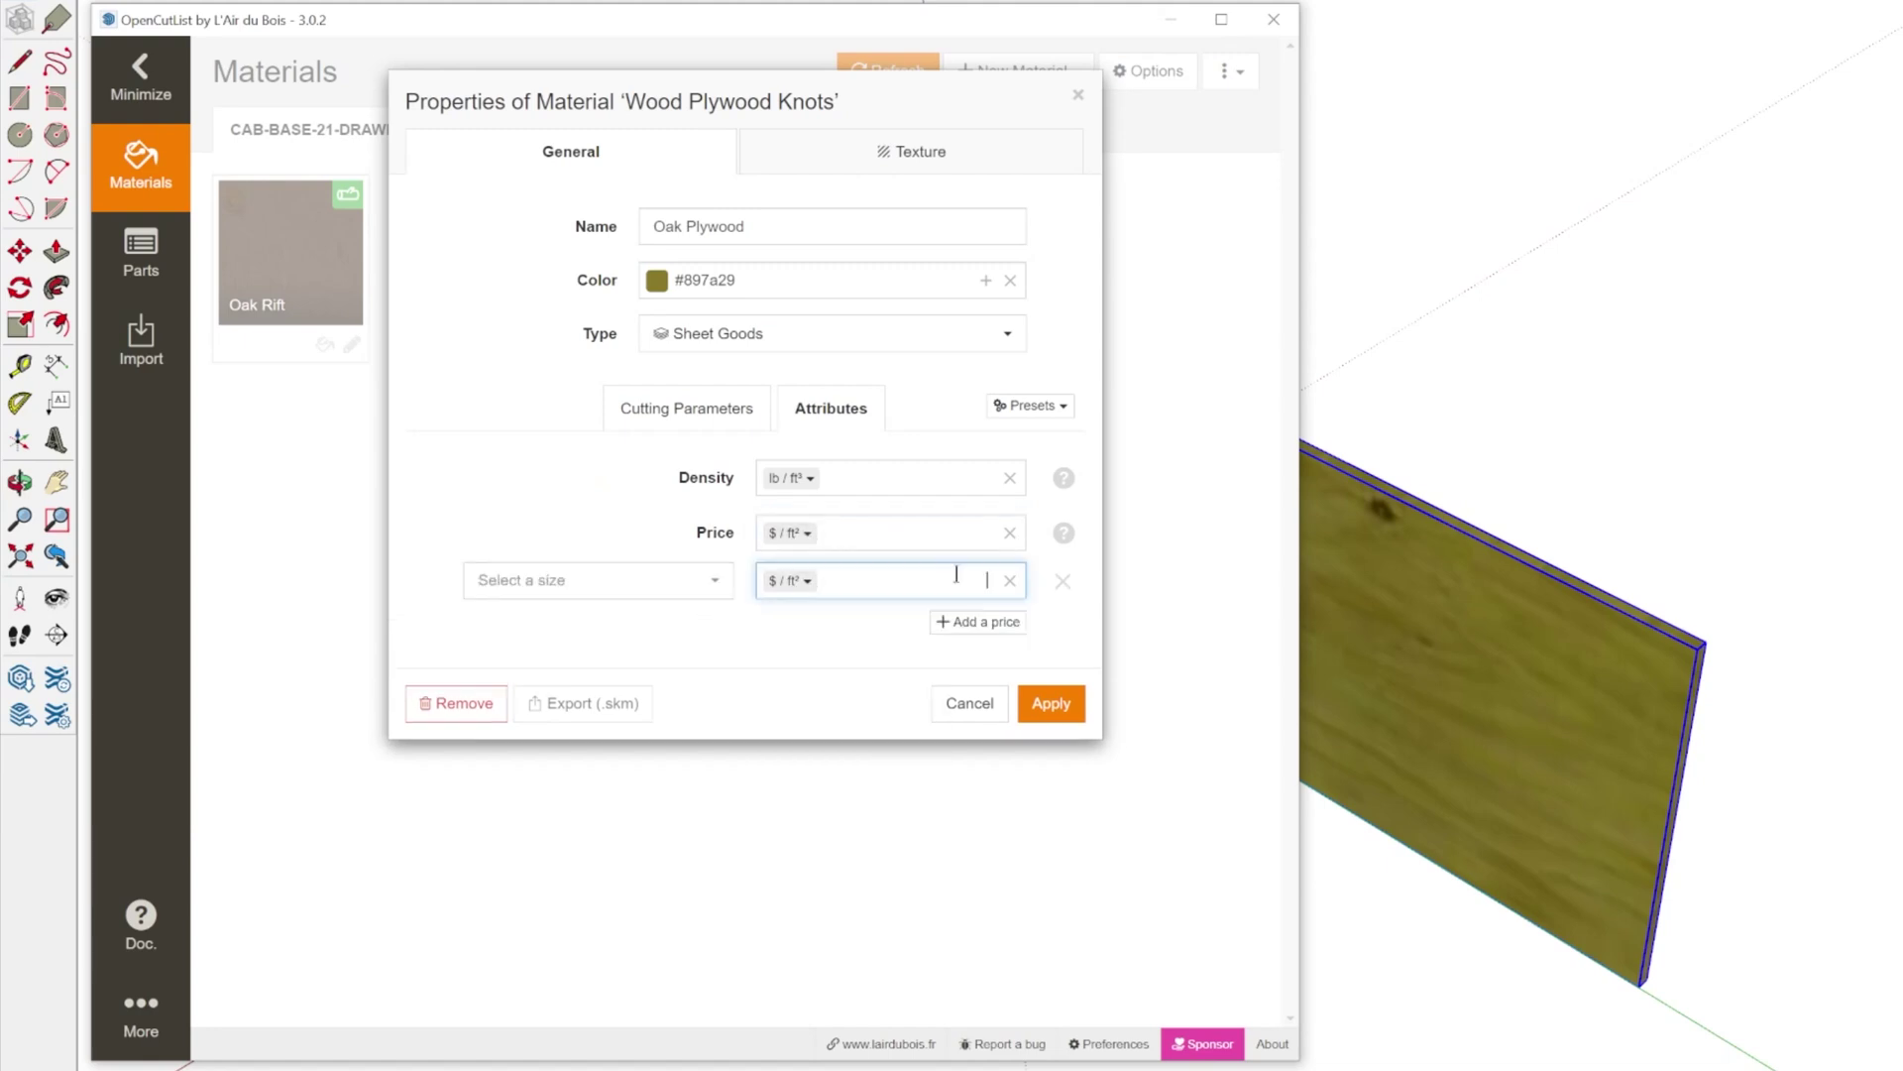
{"action": "left_click", "coordinate": [712, 583]}
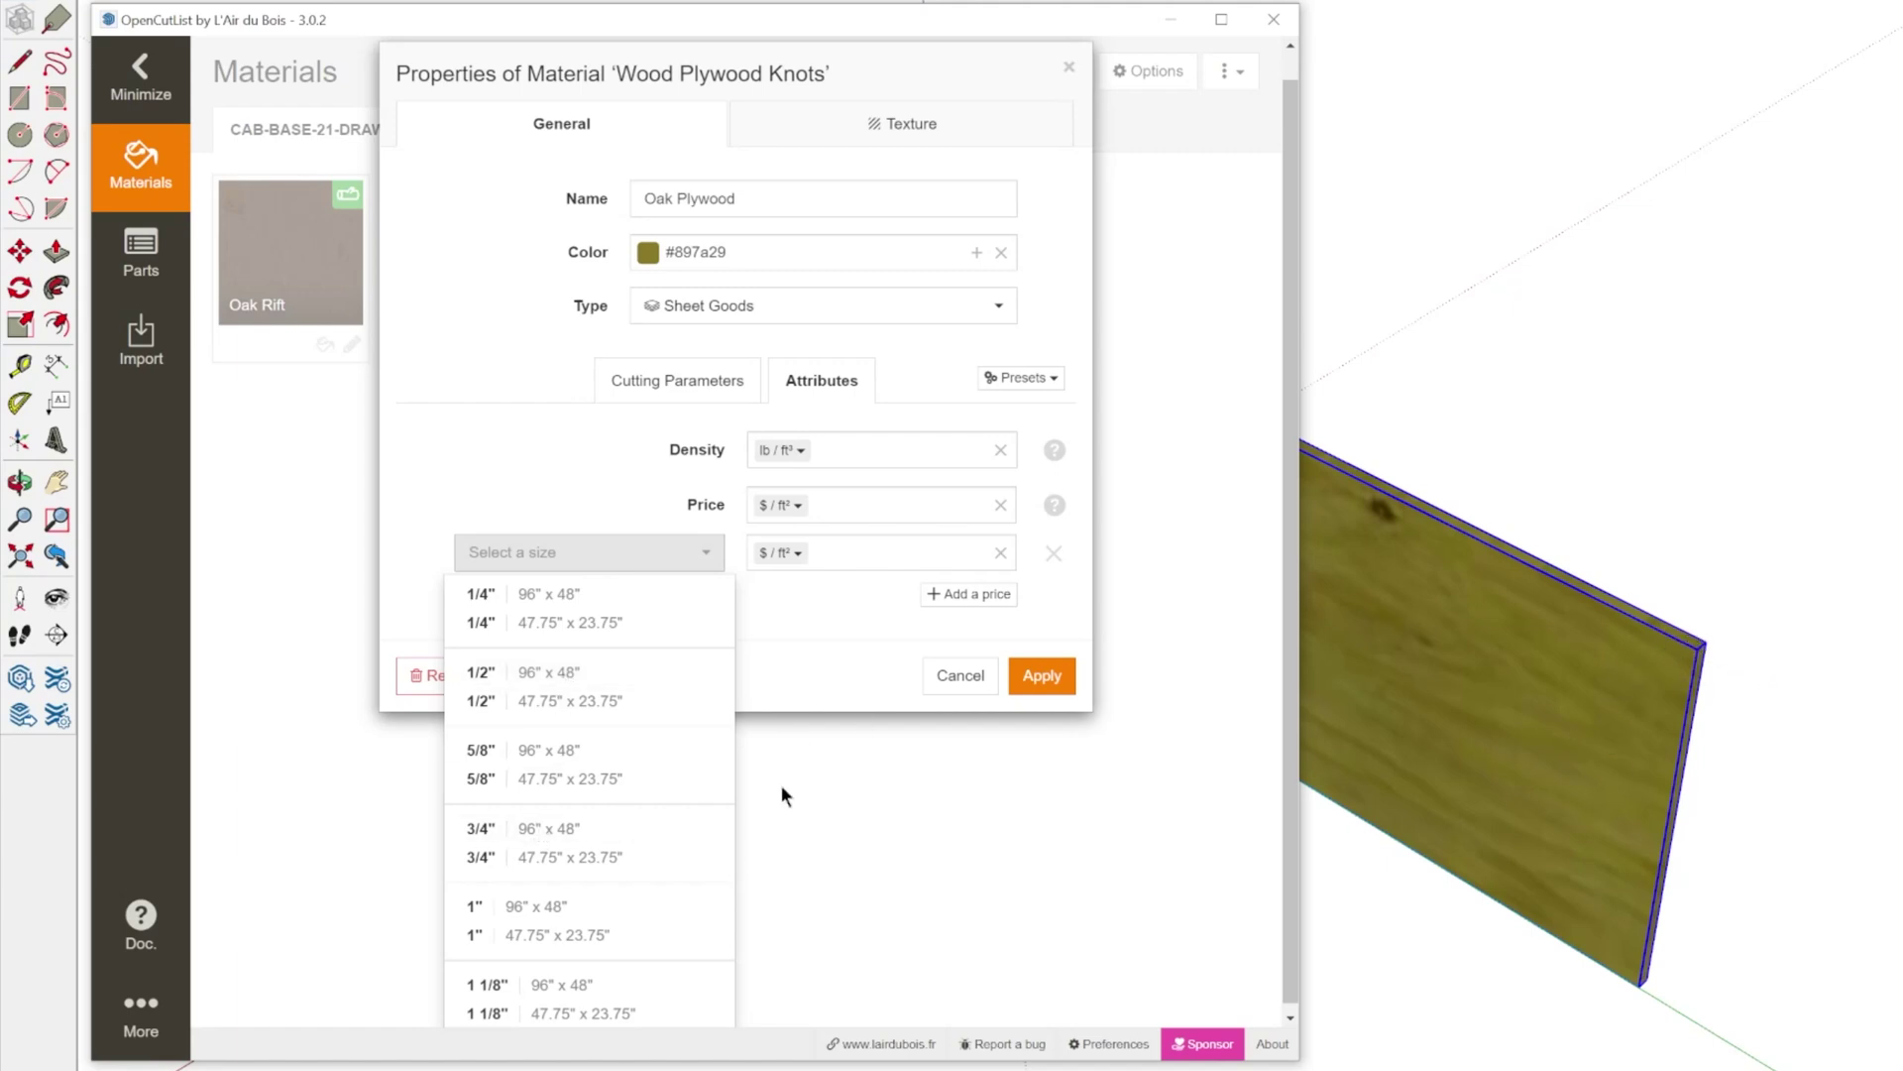
{"action": "left_click", "coordinate": [549, 830]}
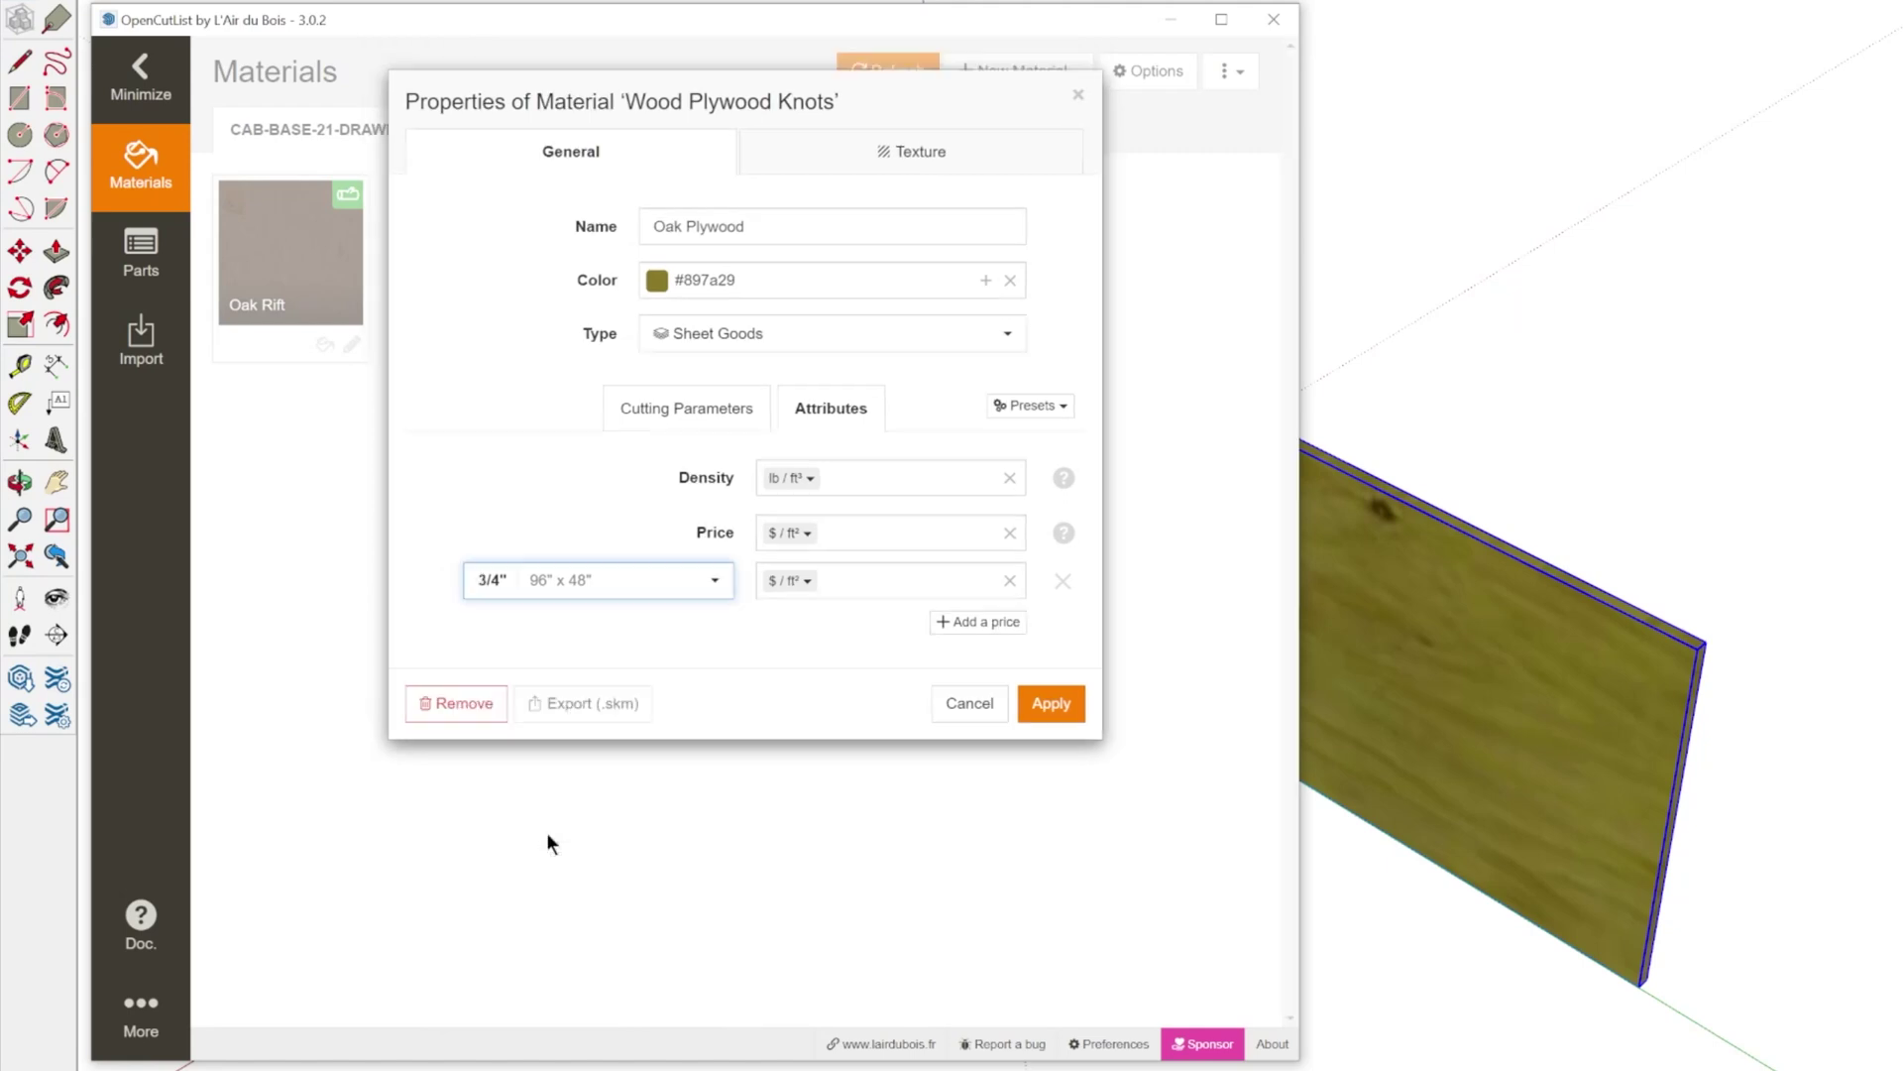
{"action": "left_click", "coordinate": [789, 580]}
{"action": "left_click", "coordinate": [823, 771]}
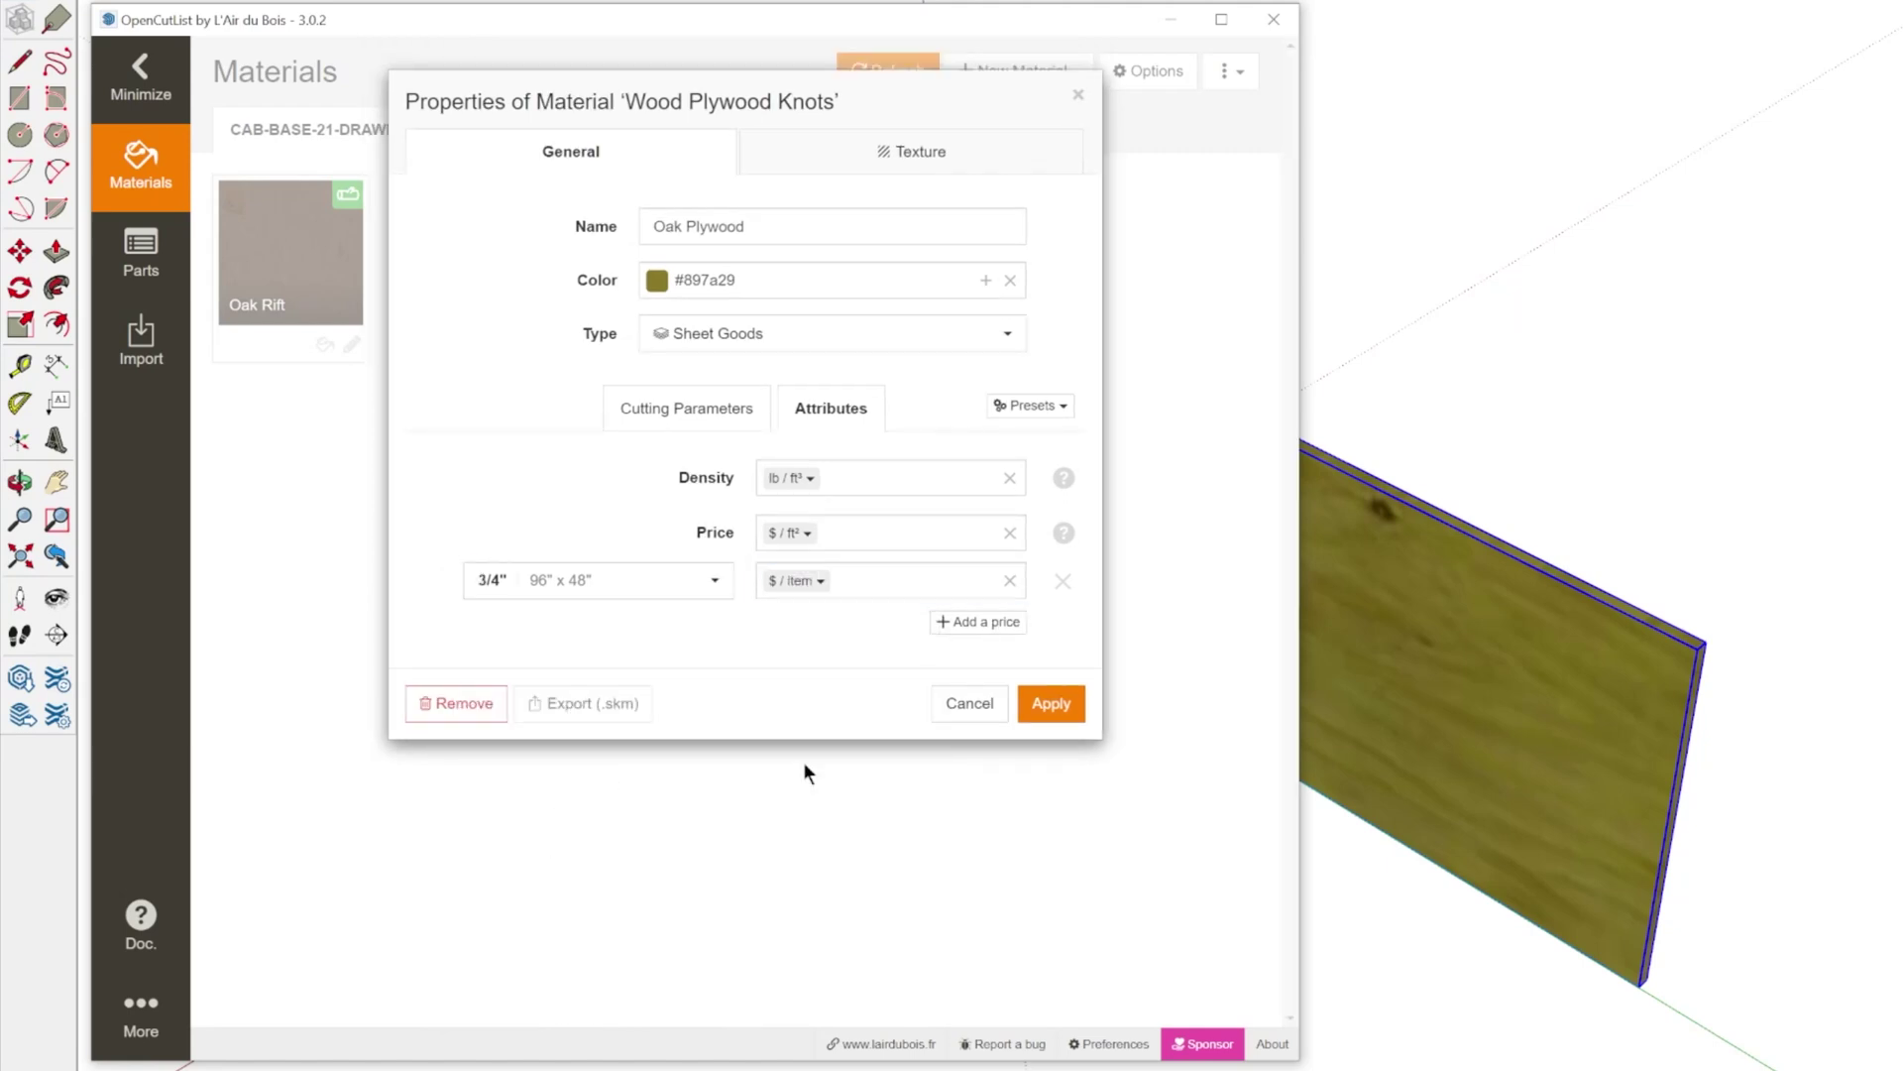
Step: Set the 3/4" 96" x 48" sheet's price to 50.34 $ / item, return to the cutting parameters and apply the Oak Plywood properties
{"action": "left_click", "coordinate": [981, 582]}
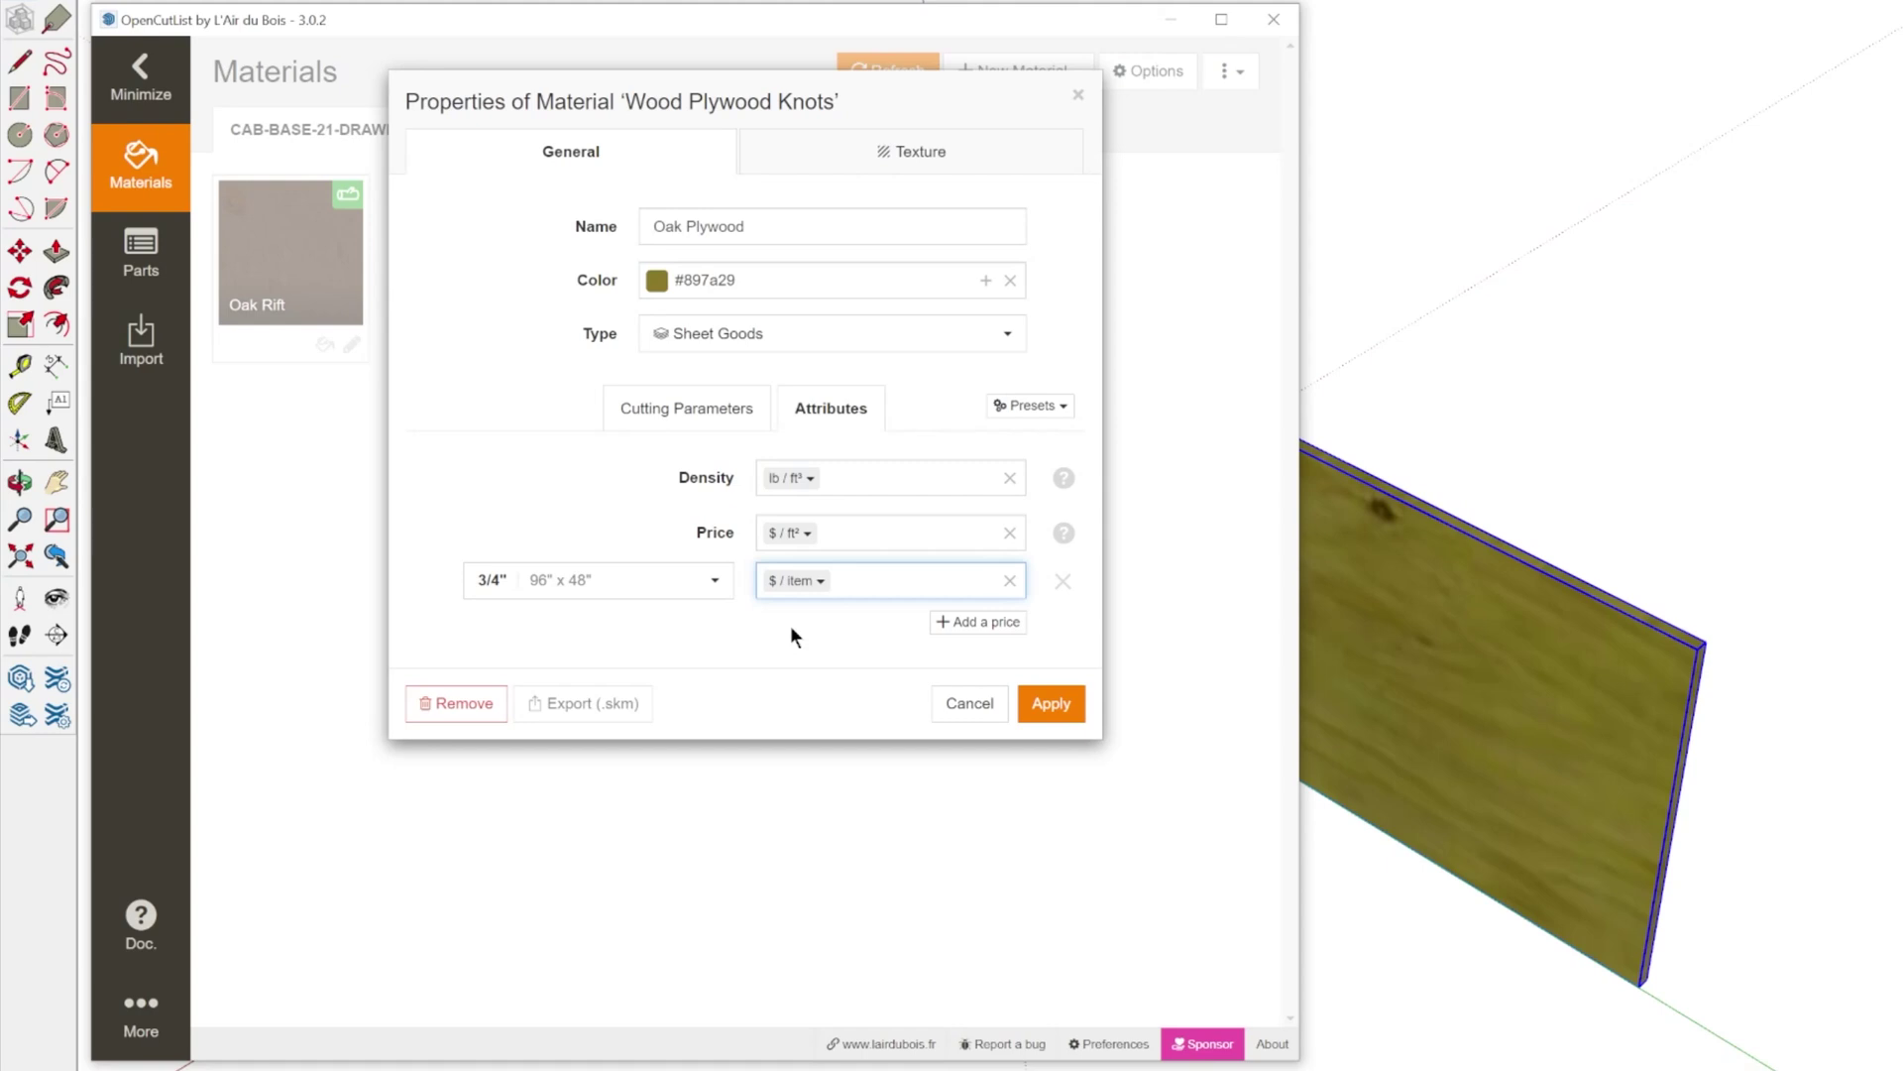
{"action": "type", "text": "50.34"}
{"action": "left_click", "coordinate": [800, 653]}
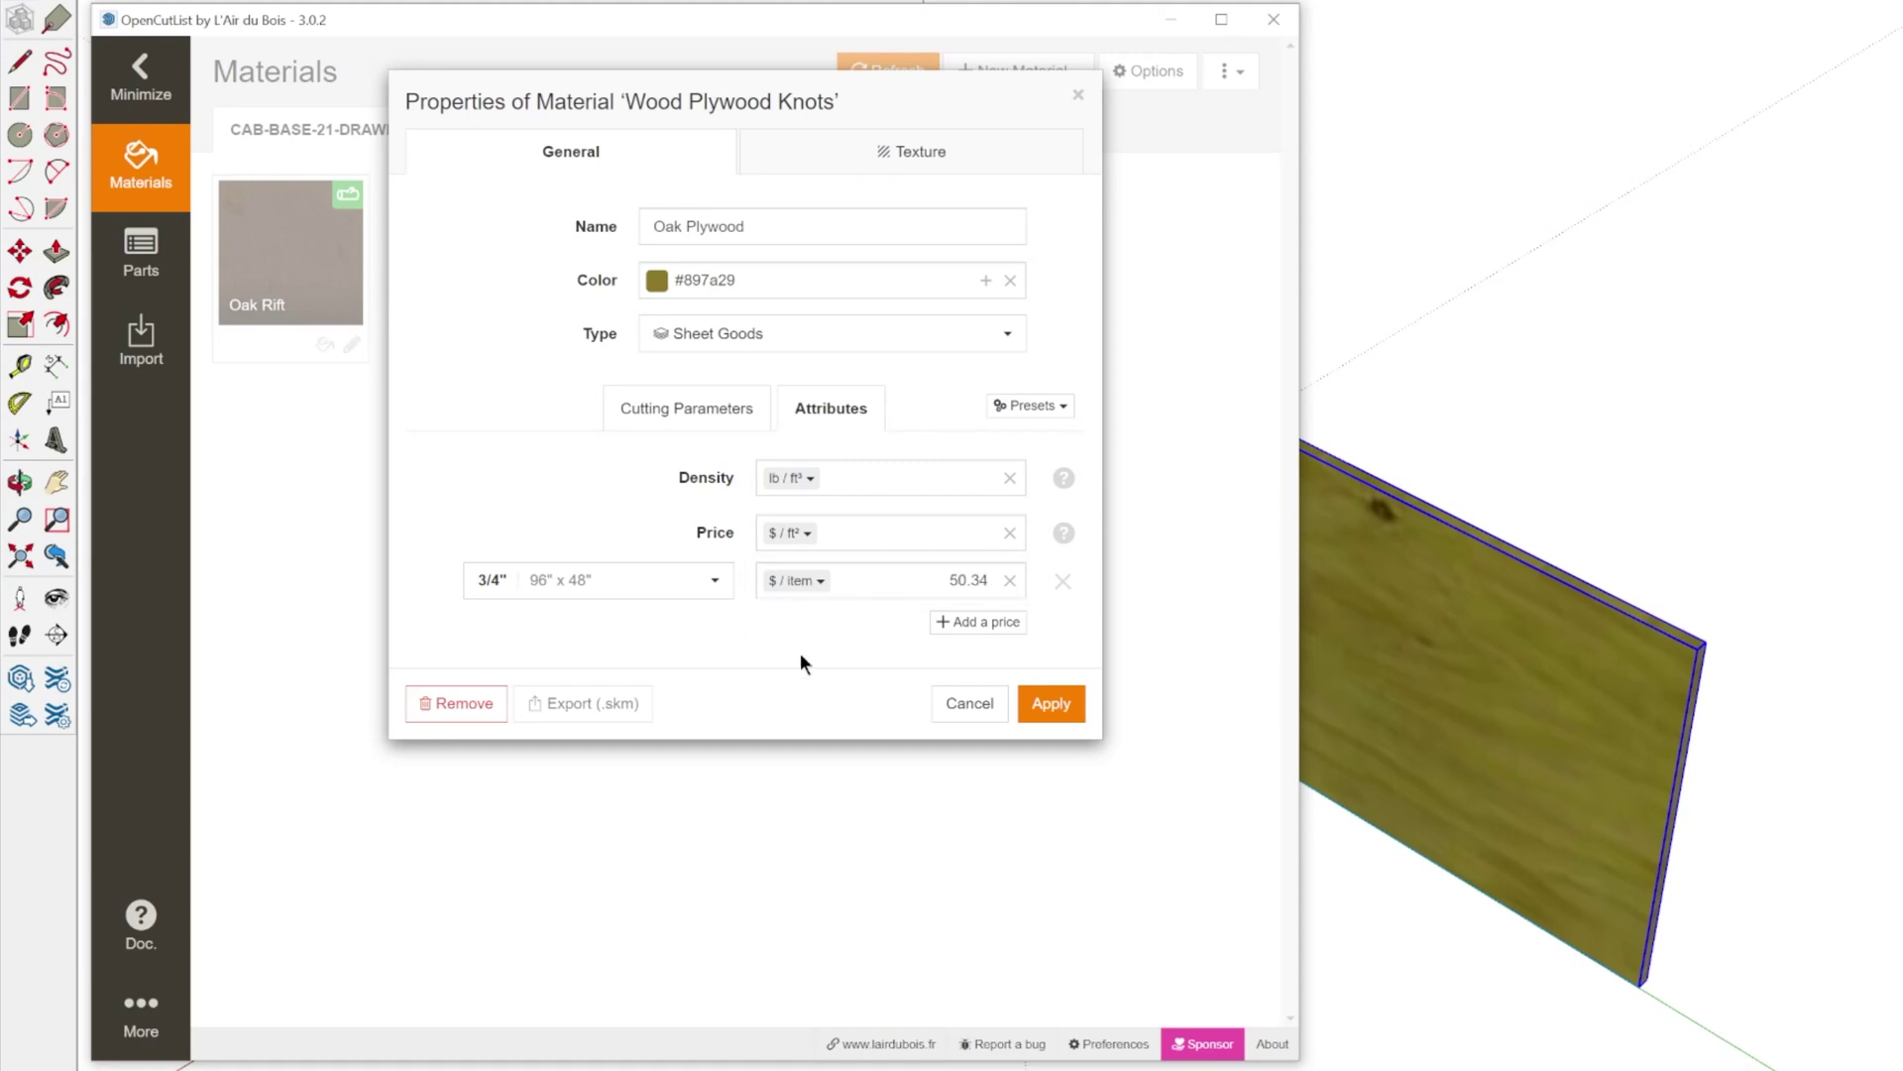
{"action": "left_click", "coordinate": [729, 410]}
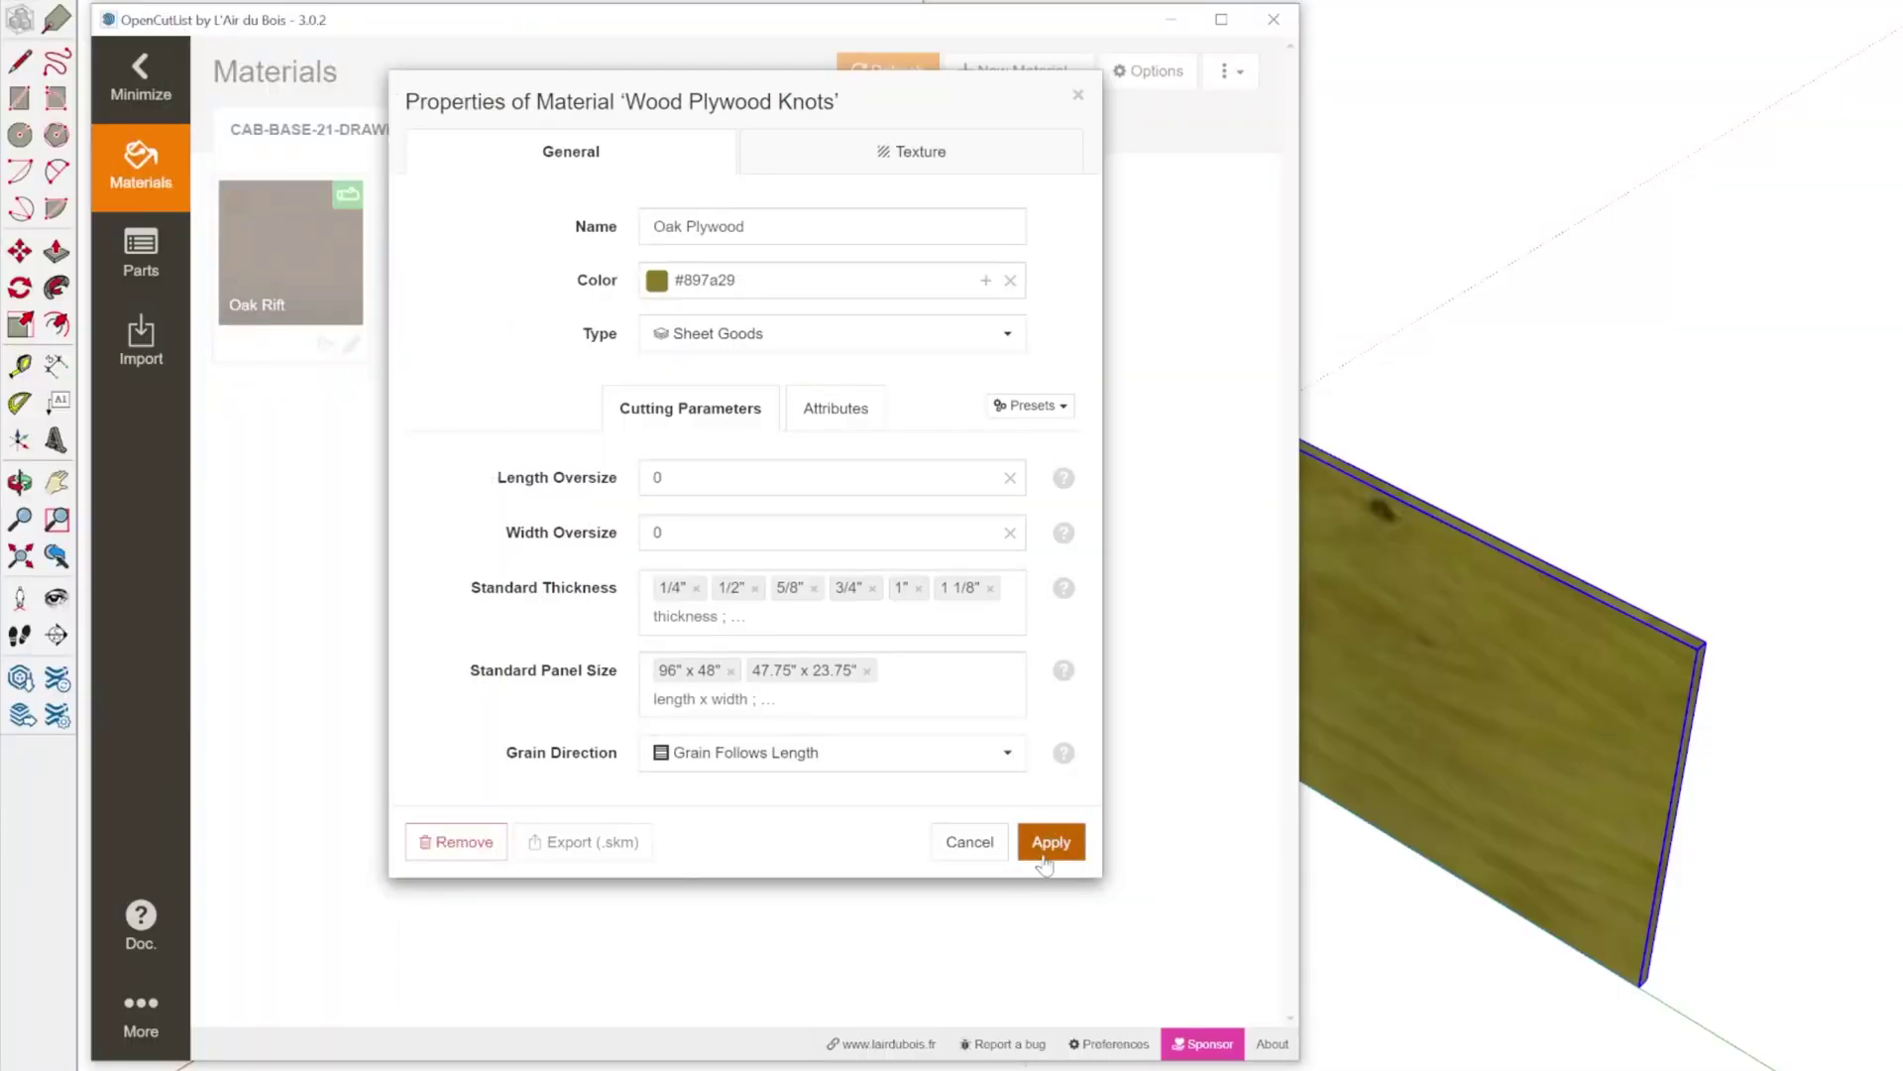
{"action": "left_click", "coordinate": [1051, 854]}
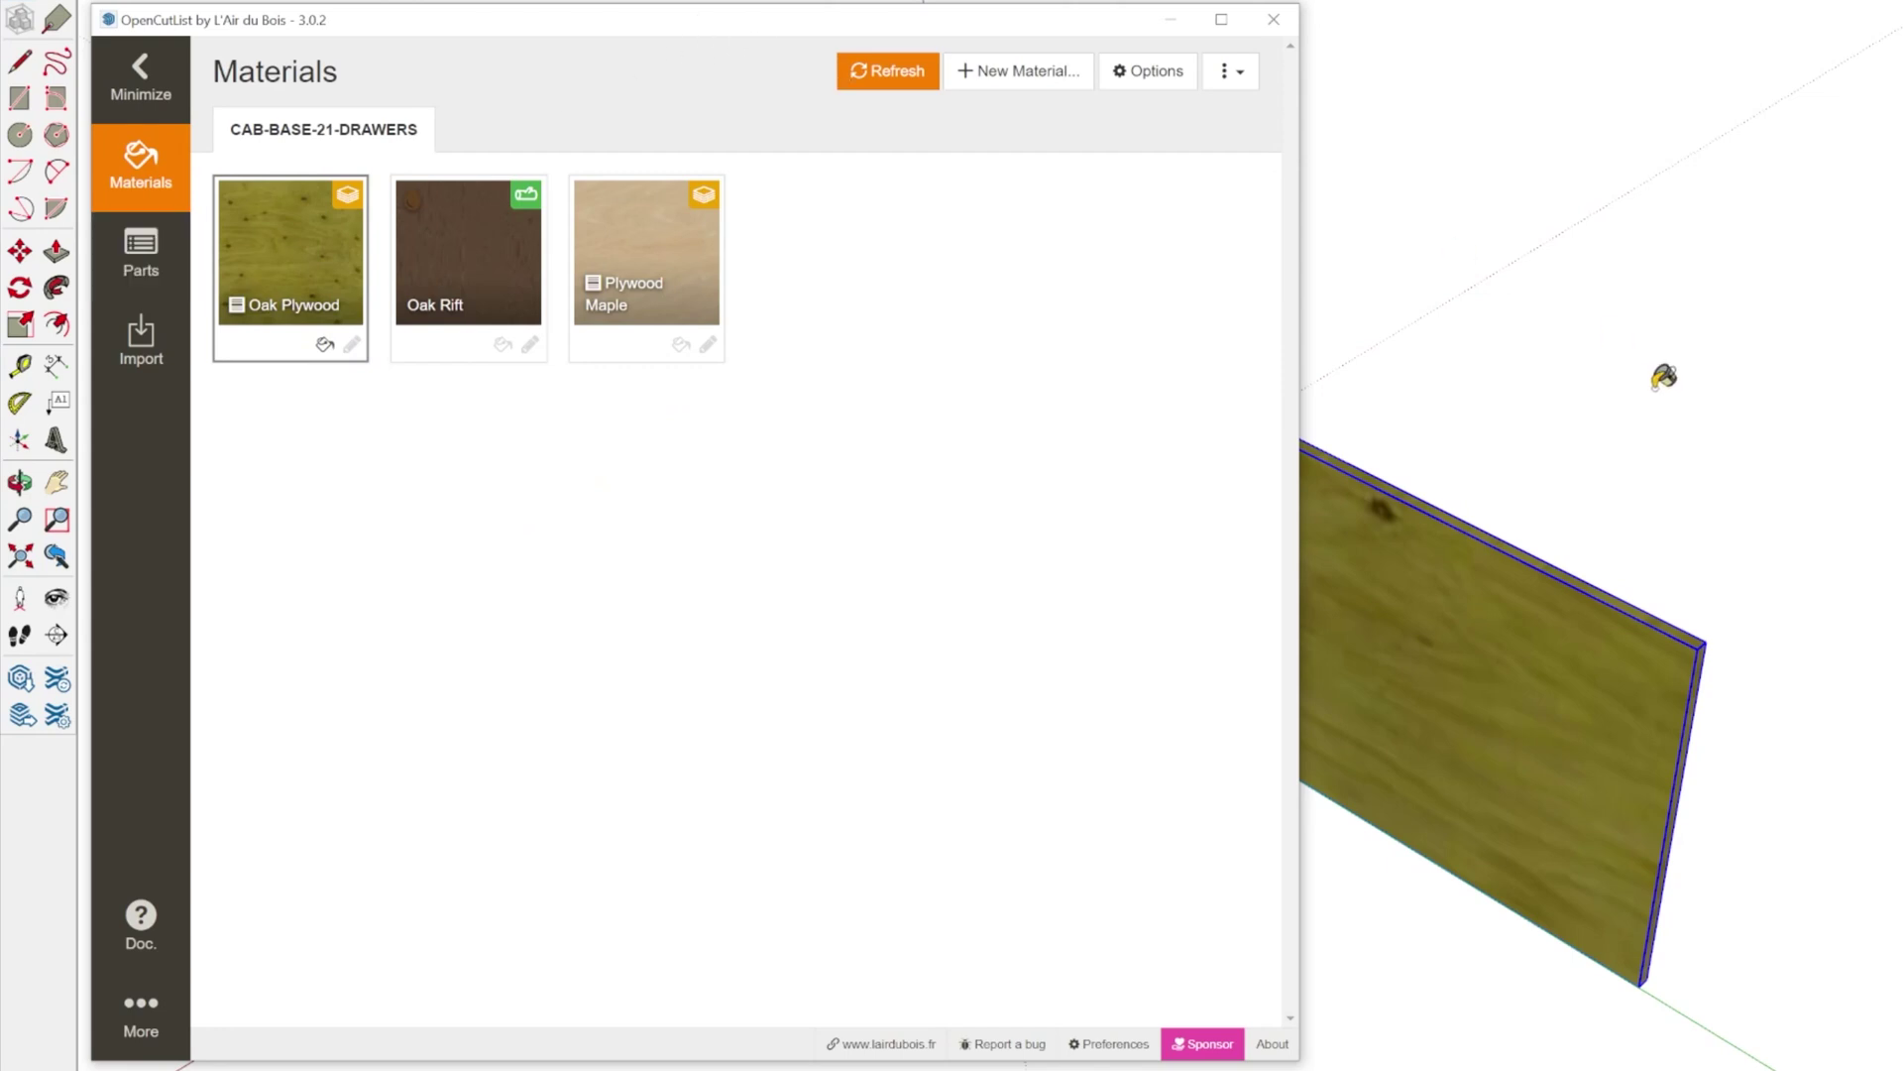
Step: Select the Oak Plywood Panel component and regenerate the OpenCutList parts list for that selection only
{"action": "middle_click_drag", "start_coordinate": [1384, 392], "coordinate": [1408, 397]}
{"action": "middle_click_drag", "start_coordinate": [1659, 827], "coordinate": [1689, 687]}
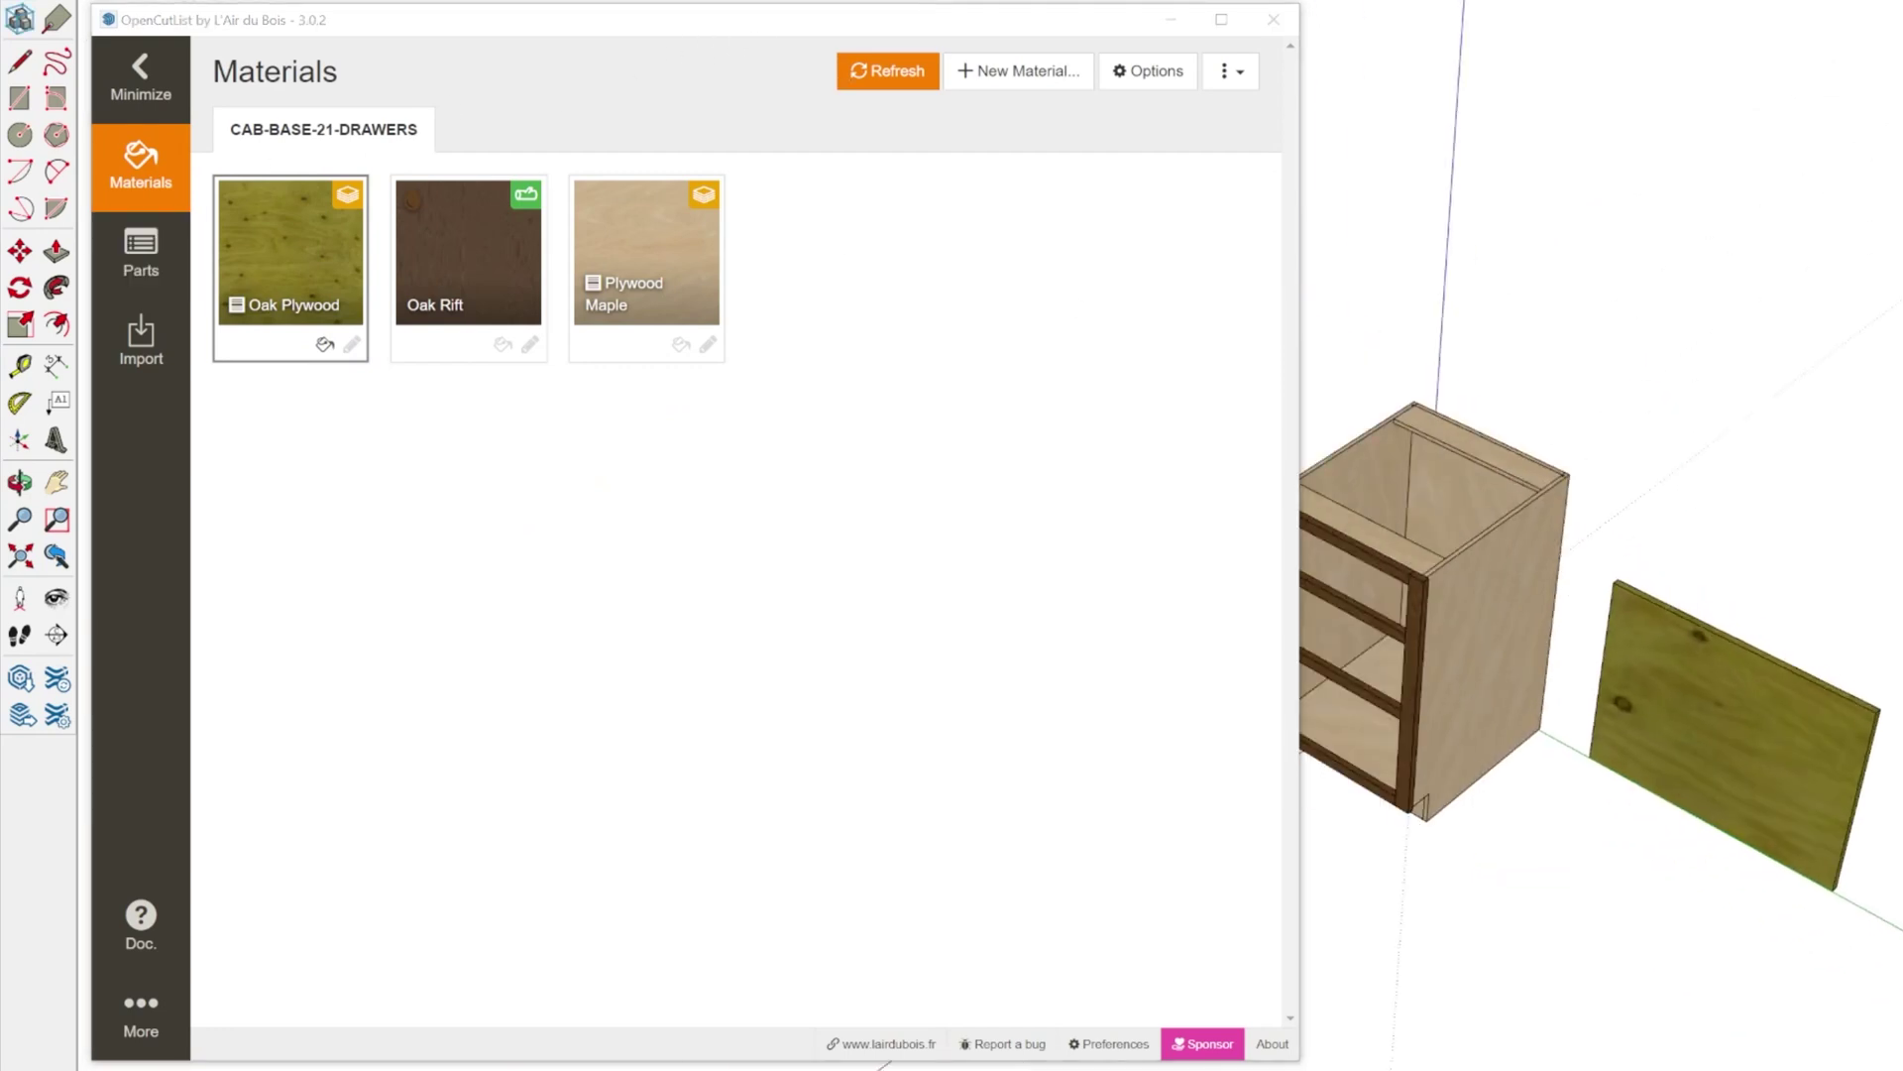
{"action": "scroll", "coordinate": [1721, 773], "scroll_direction": "up", "scroll_amount": 3}
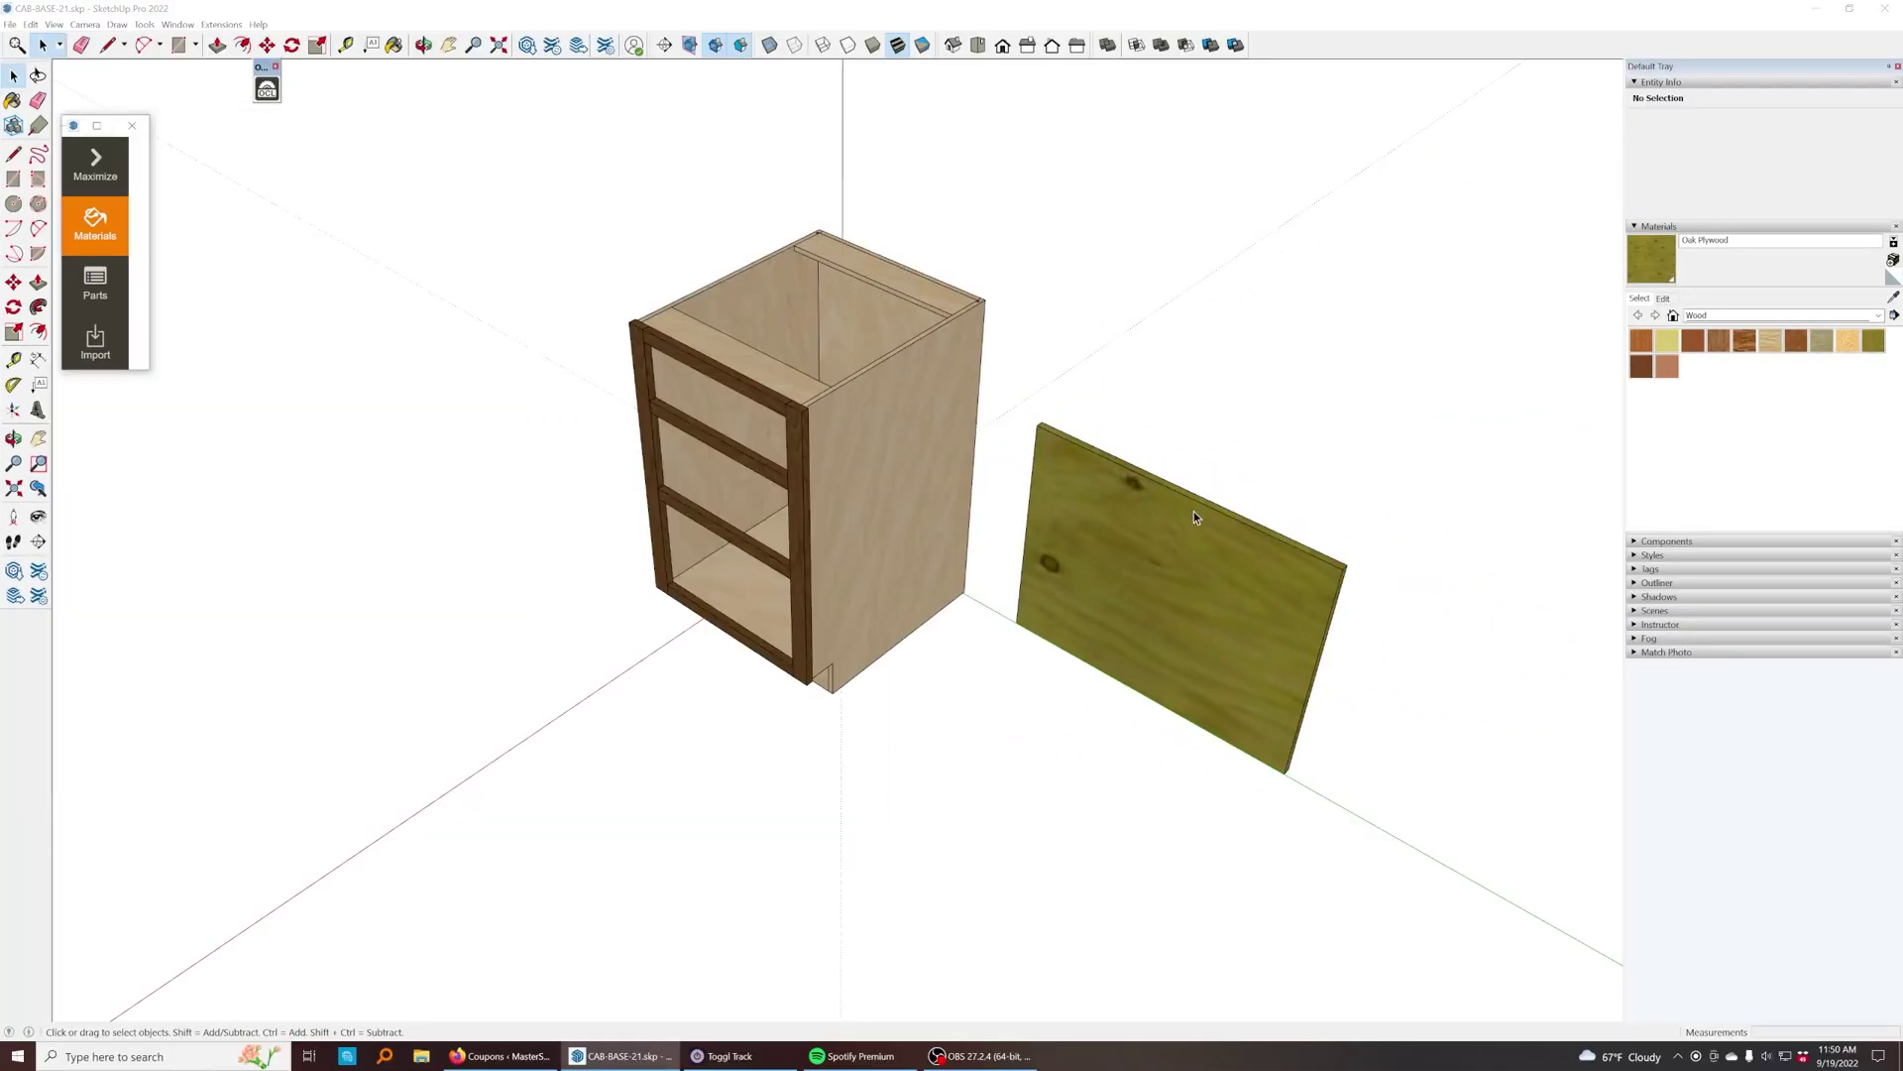
{"action": "left_click", "coordinate": [1193, 510]}
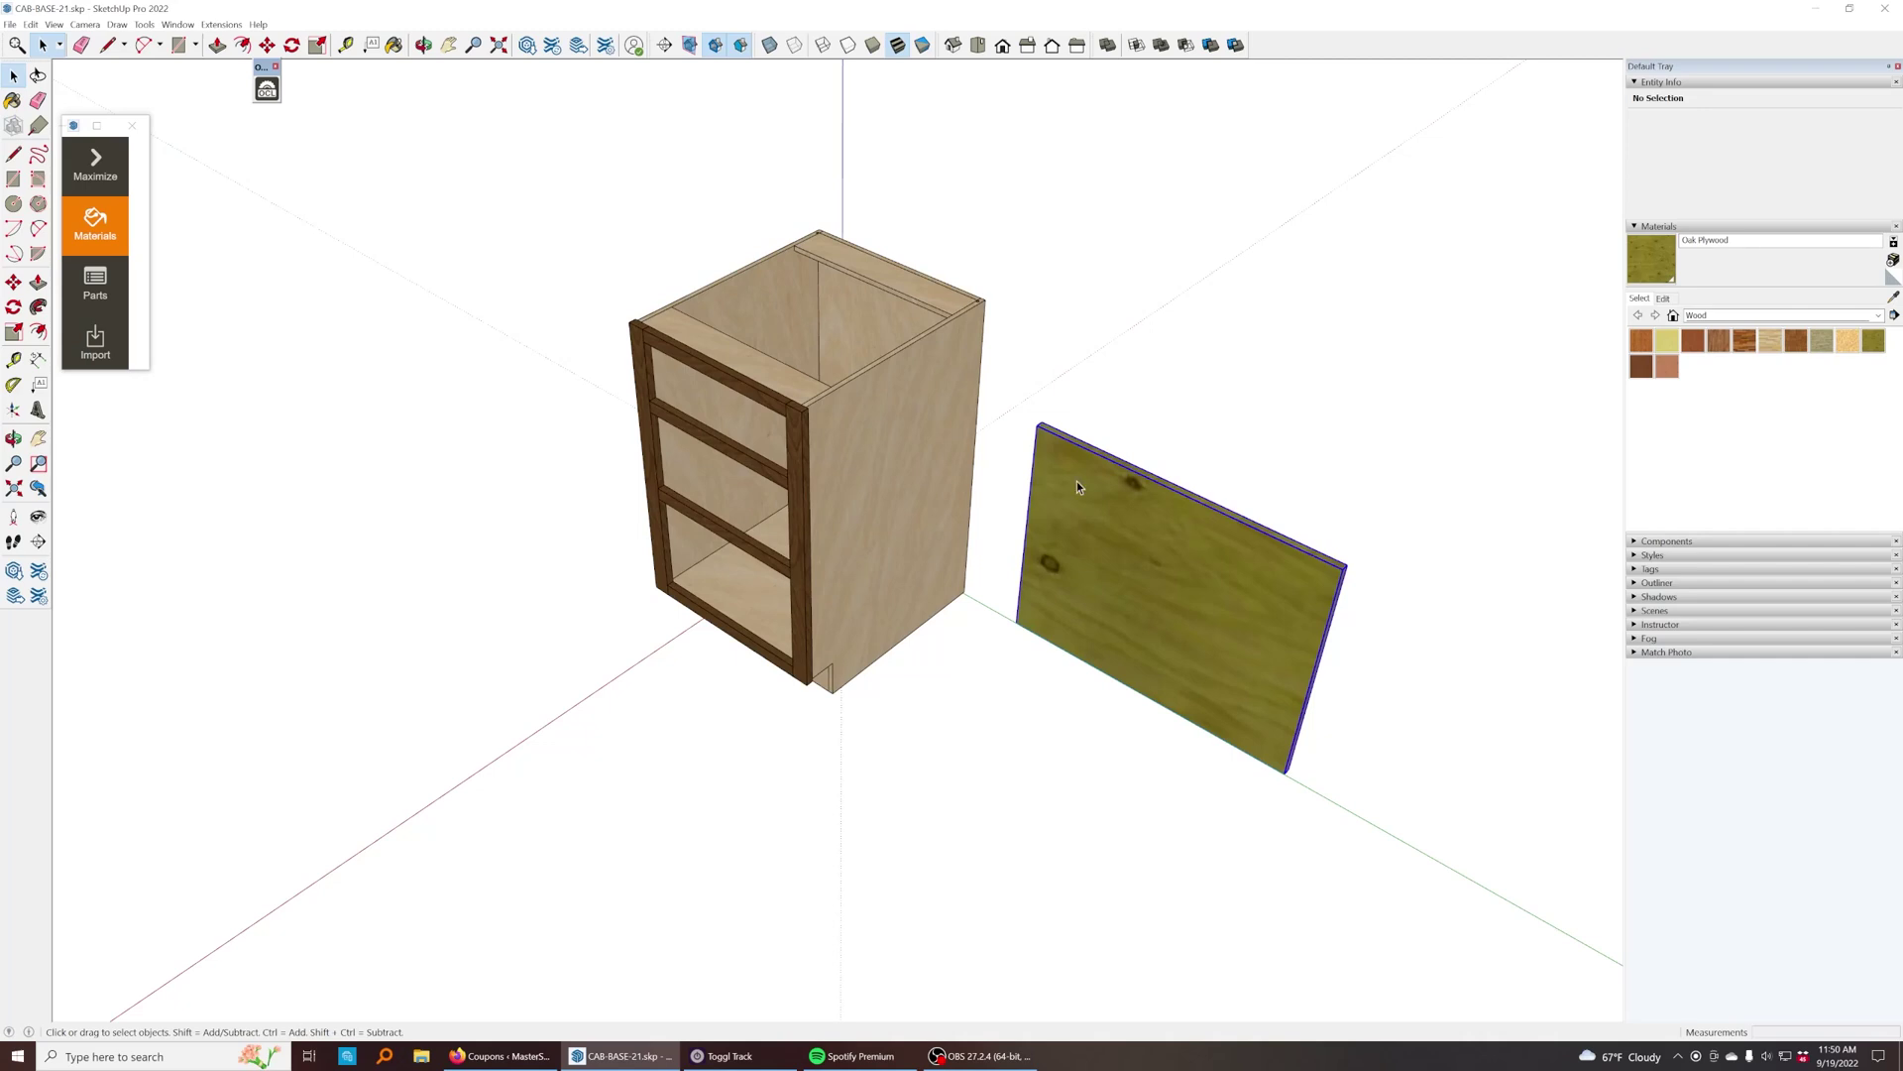
{"action": "left_click", "coordinate": [1295, 472]}
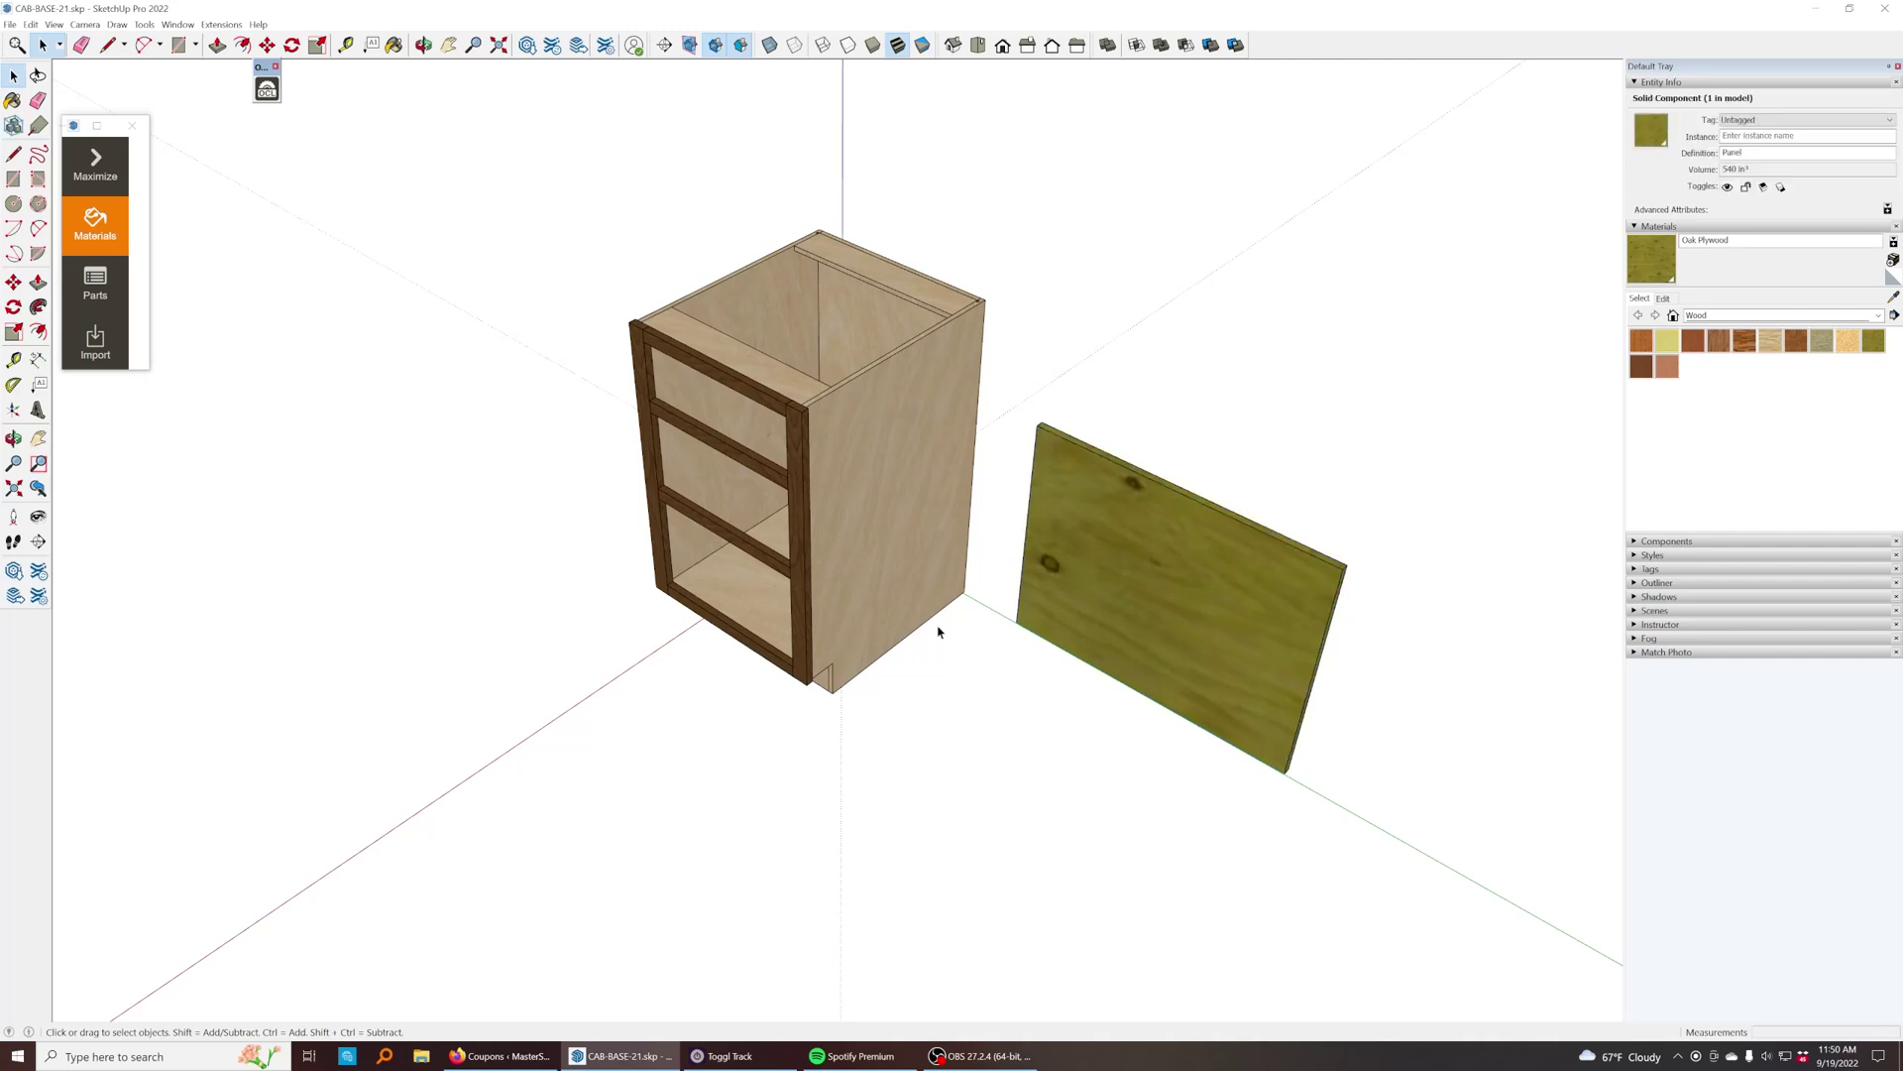
{"action": "left_click", "coordinate": [1182, 587]}
{"action": "middle_click_drag", "start_coordinate": [1227, 619], "coordinate": [1118, 357]}
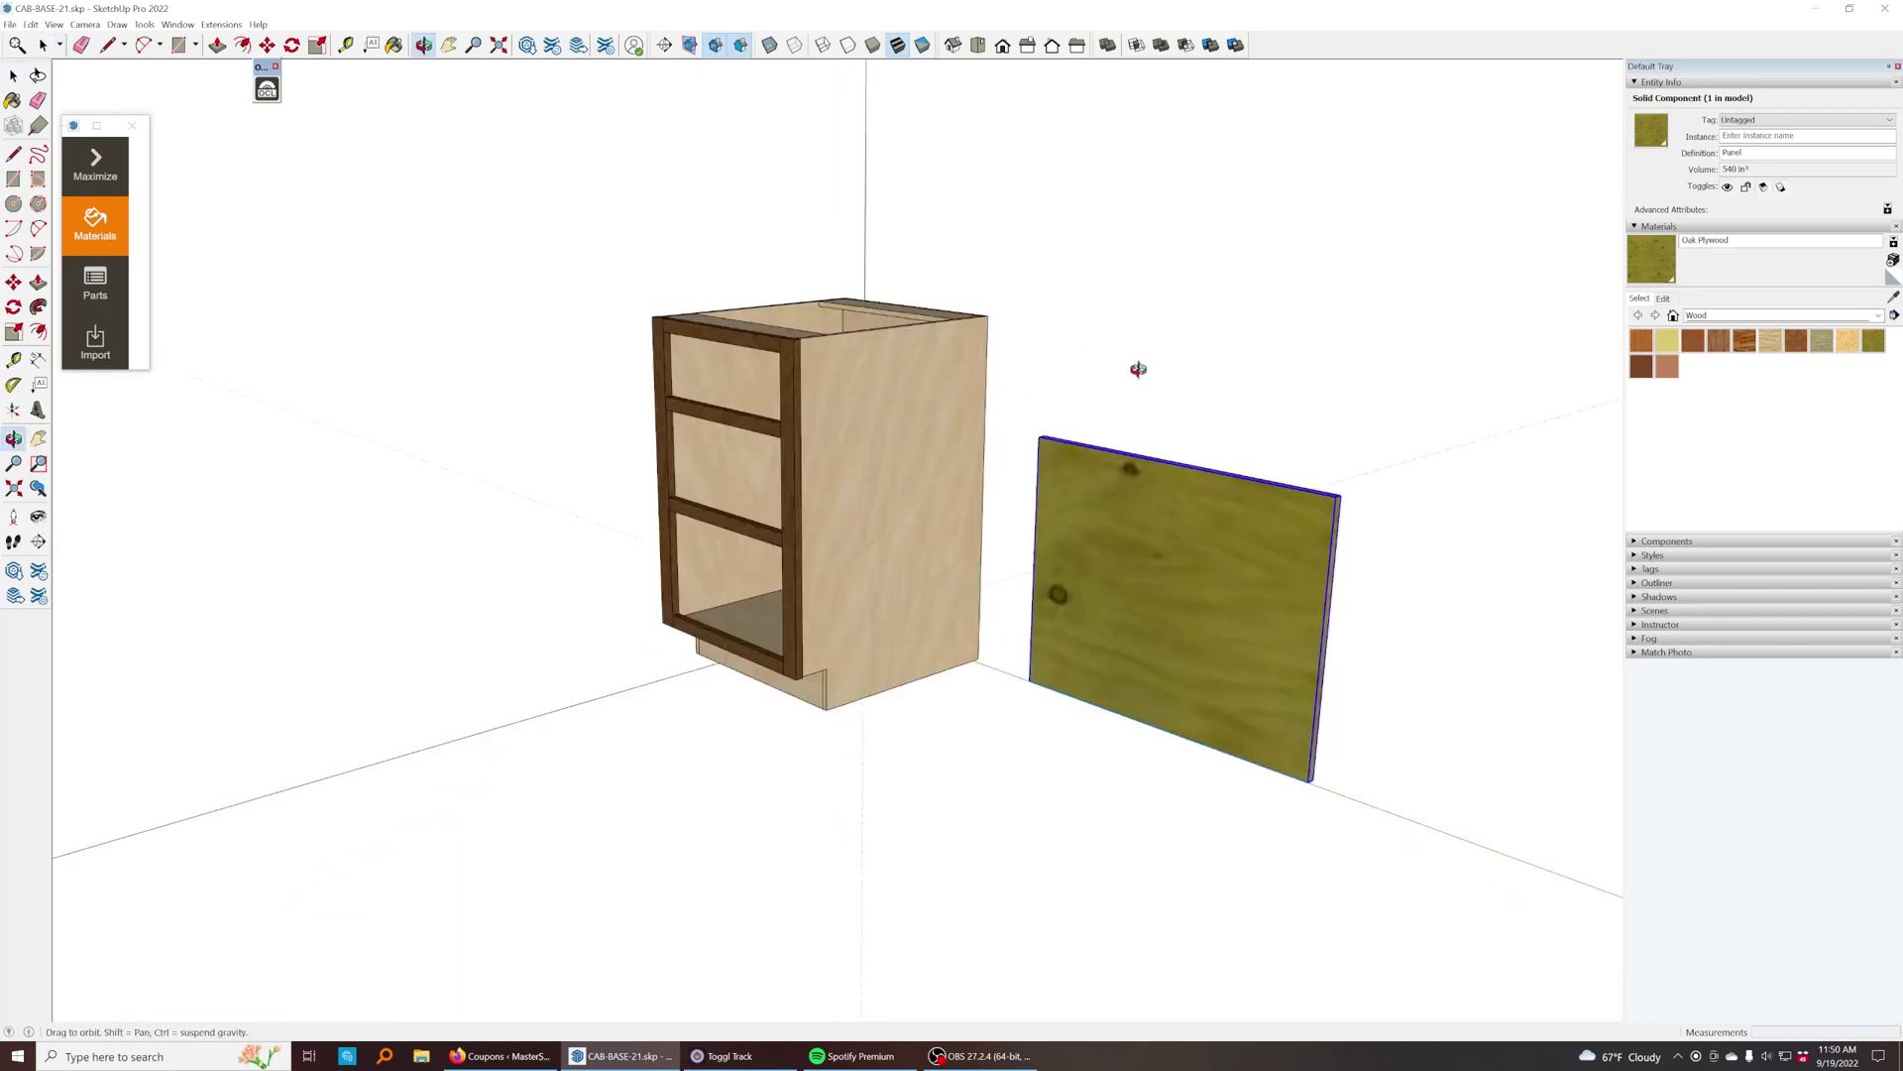
{"action": "left_click", "coordinate": [95, 285]}
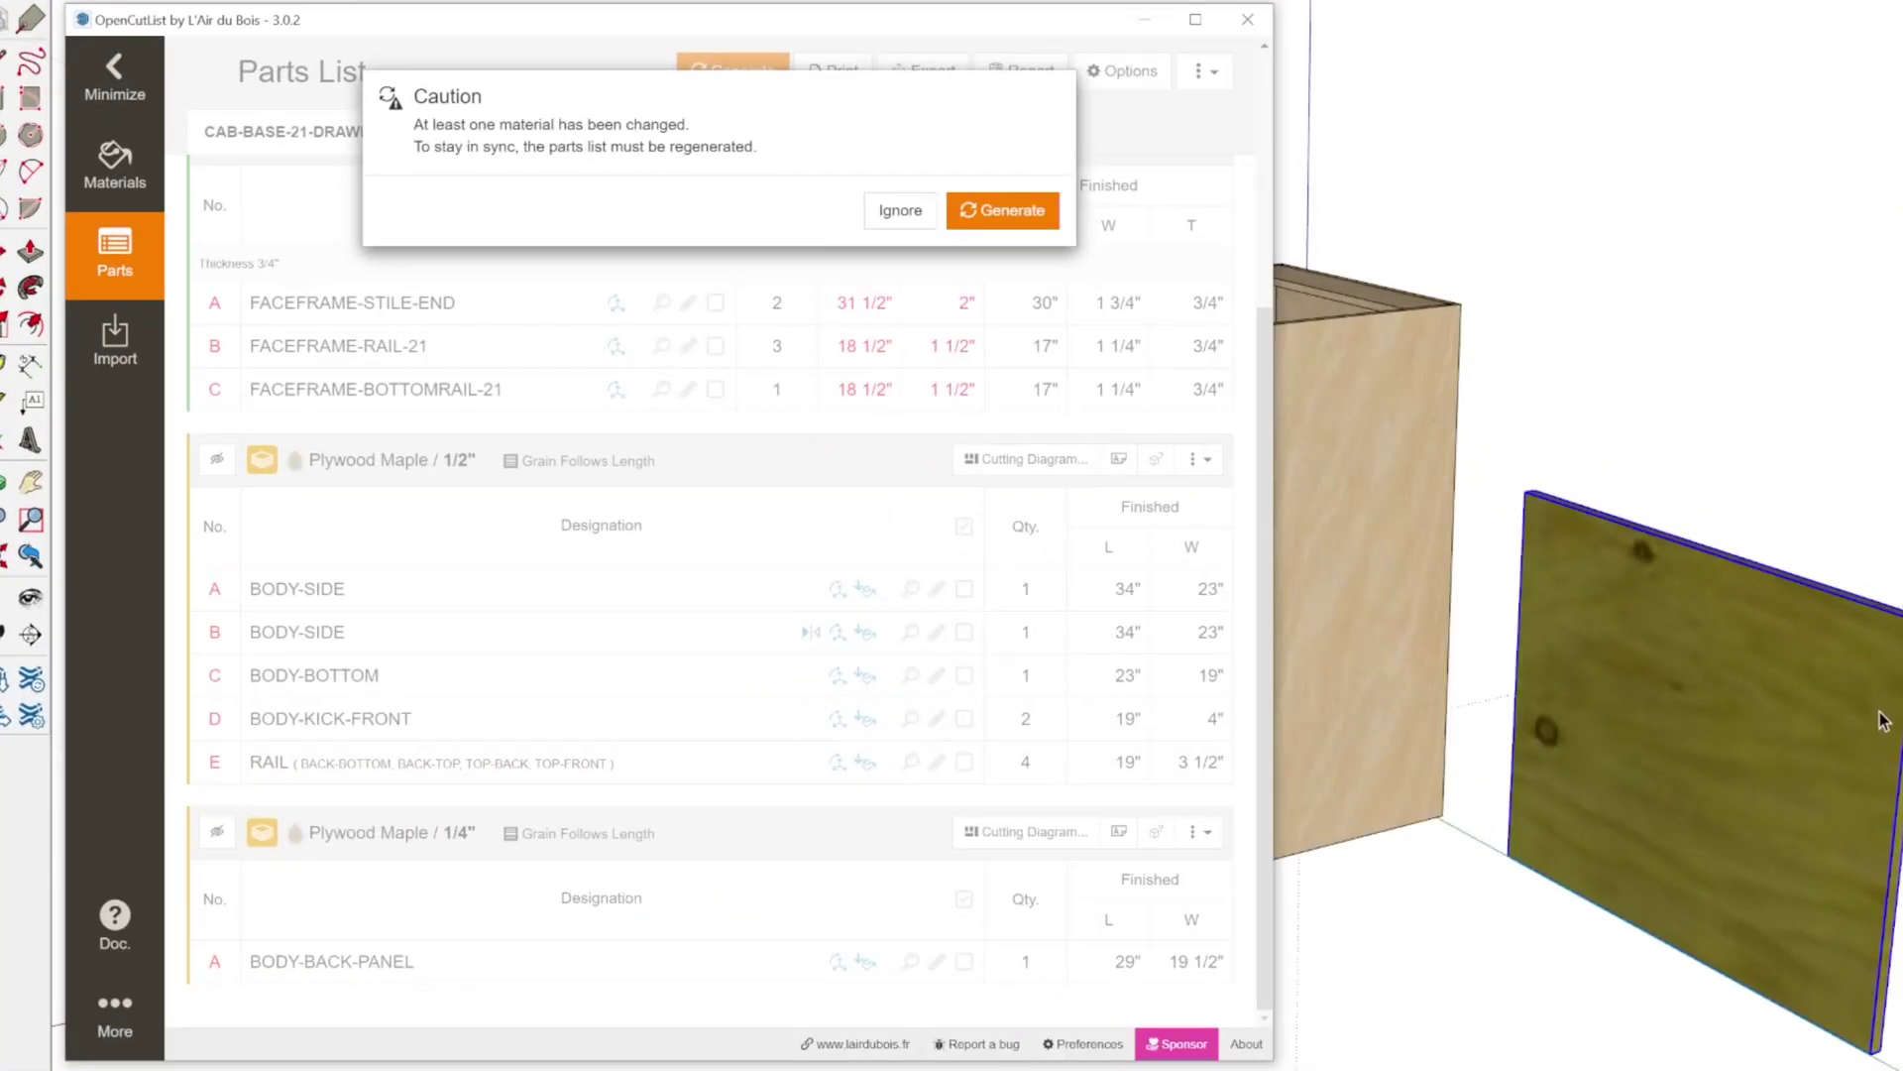
{"action": "left_click", "coordinate": [1013, 212]}
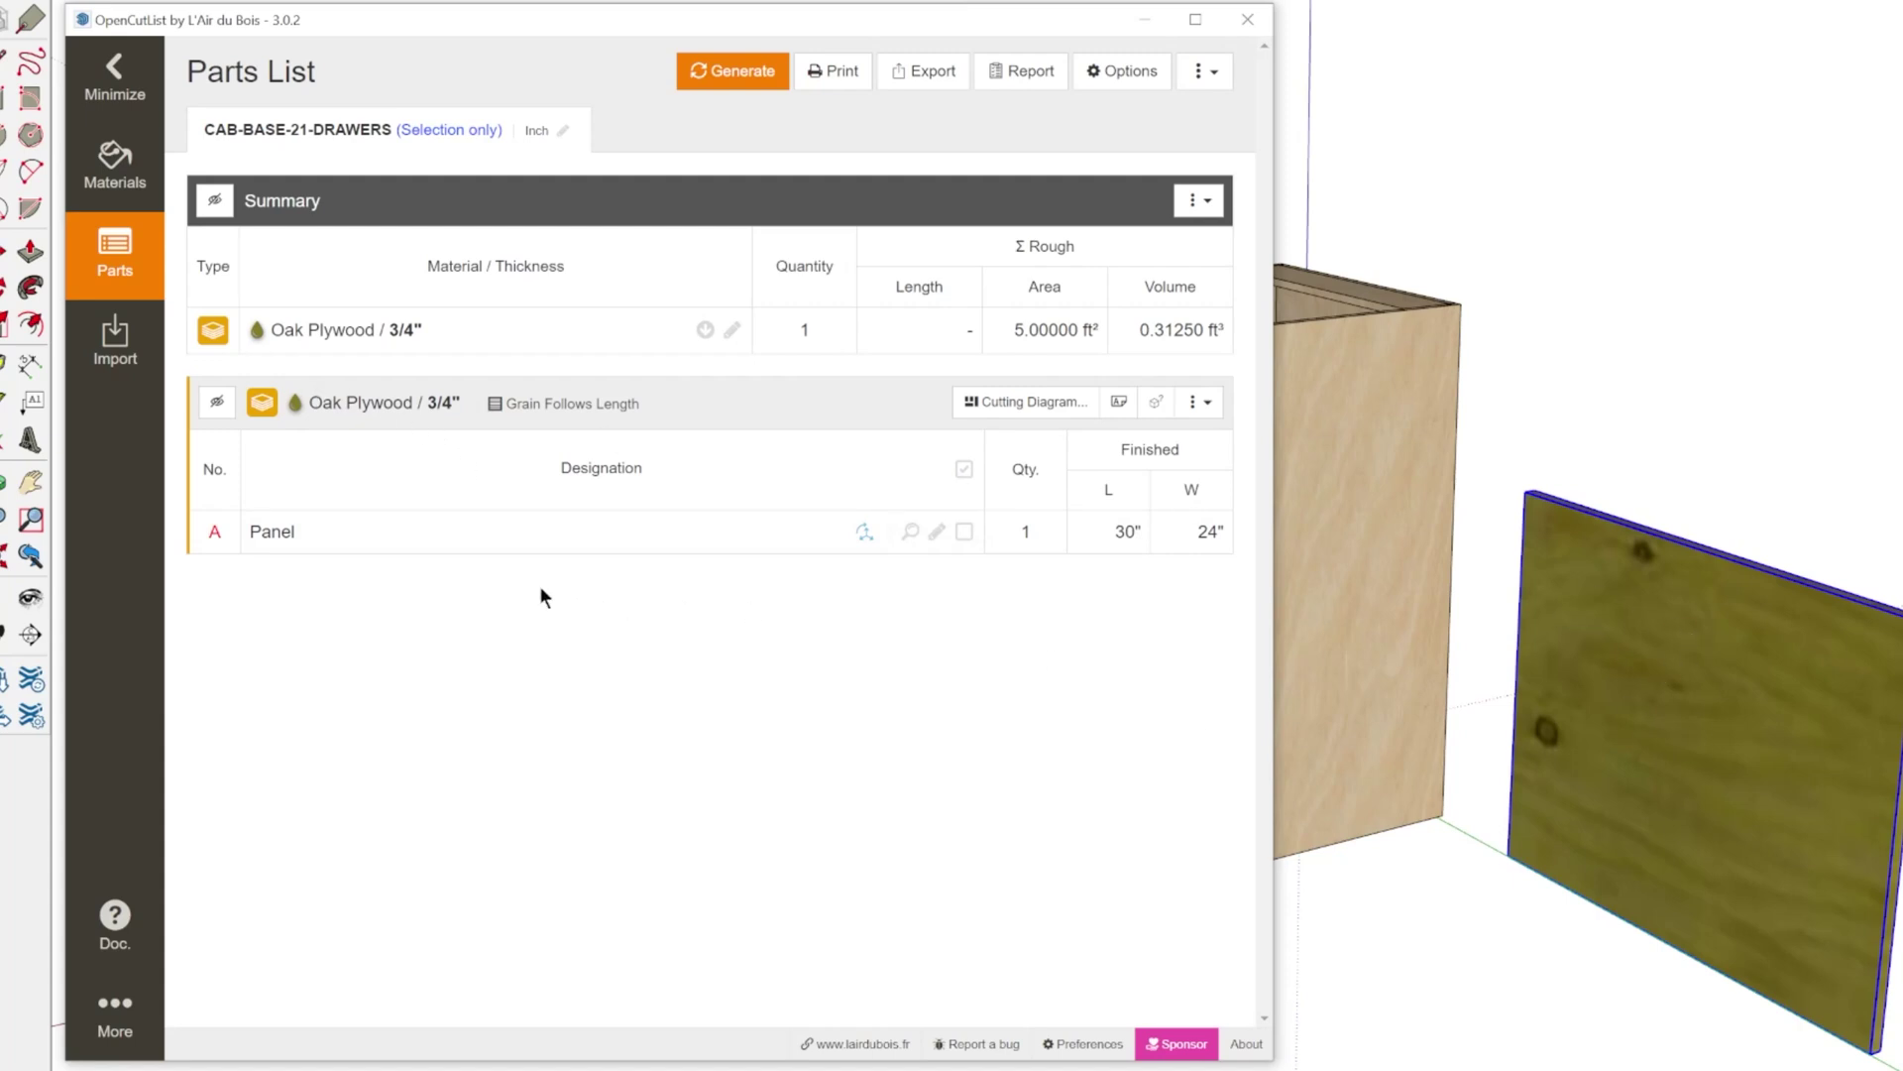
Step: Preview the label layout for the 3/4" Oak Plywood group, then leave without generating labels
{"action": "left_click", "coordinate": [214, 535]}
{"action": "left_click", "coordinate": [1118, 405]}
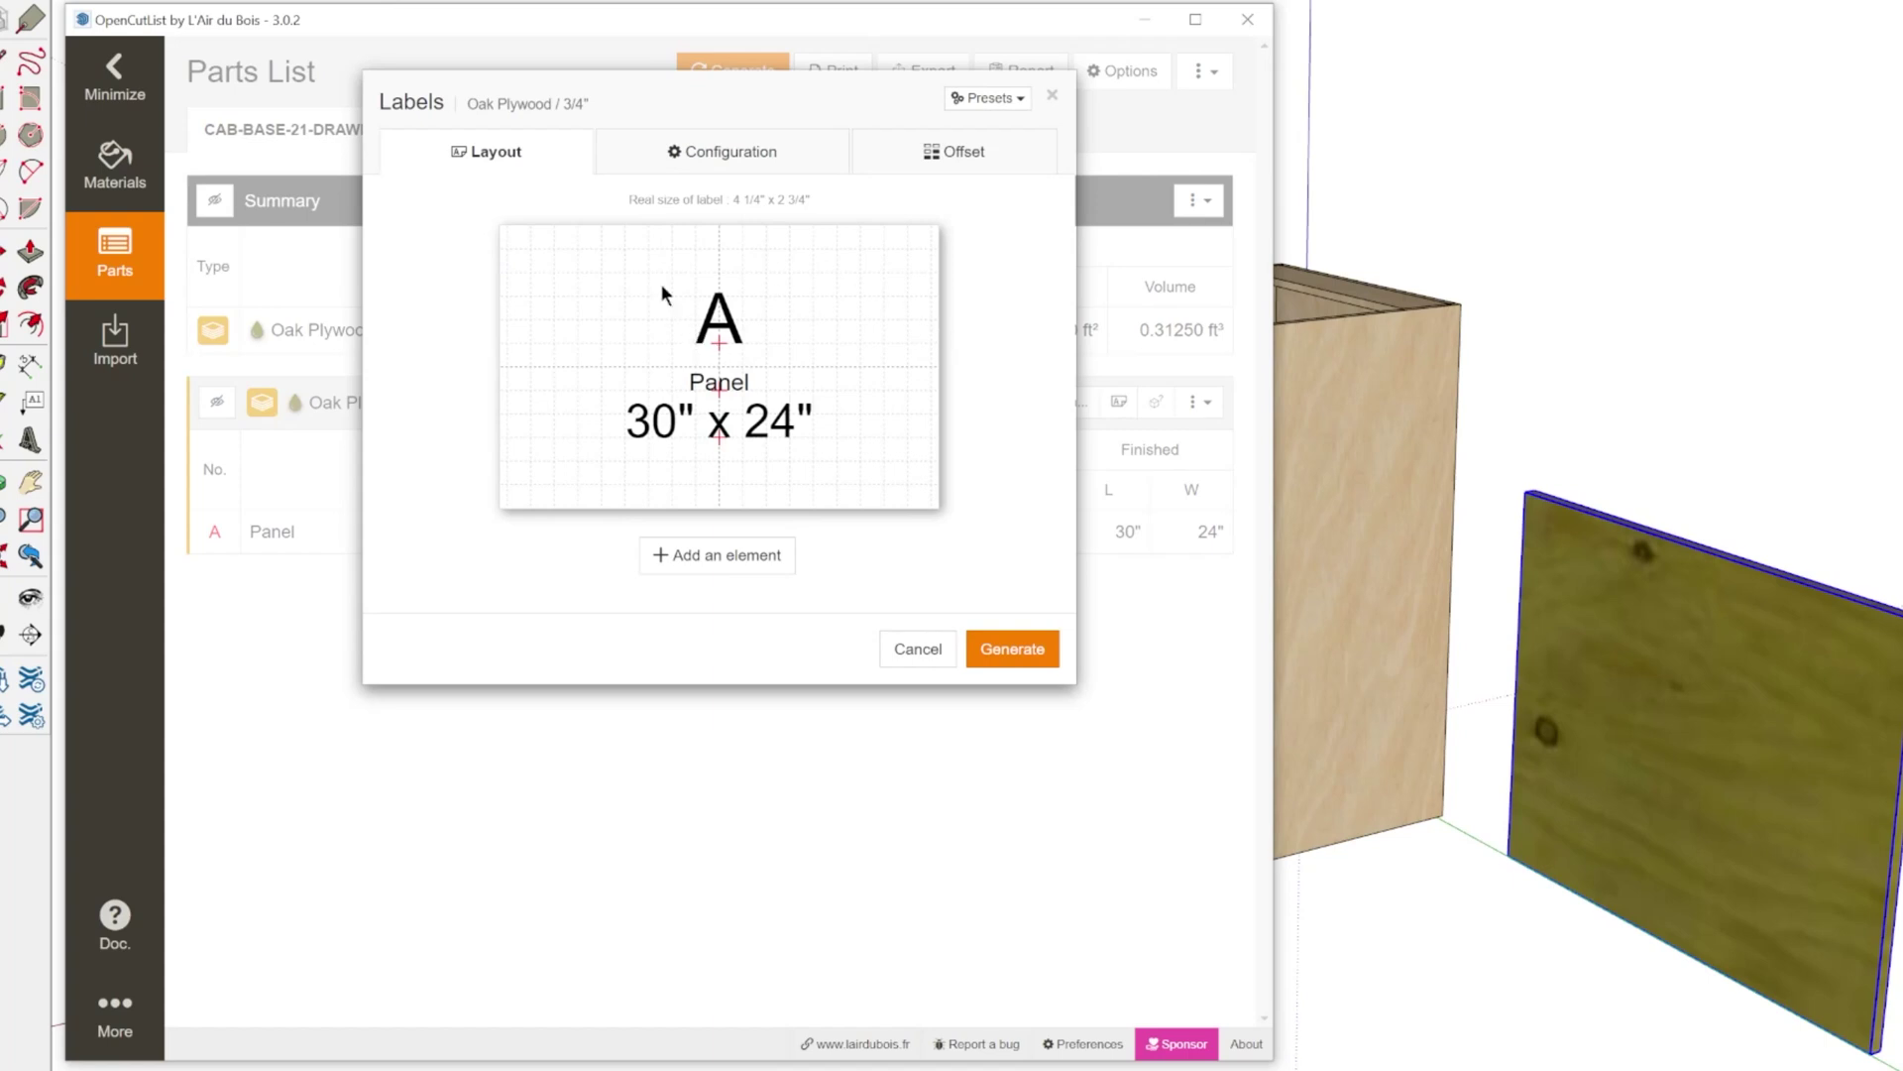
{"action": "left_click", "coordinate": [912, 650]}
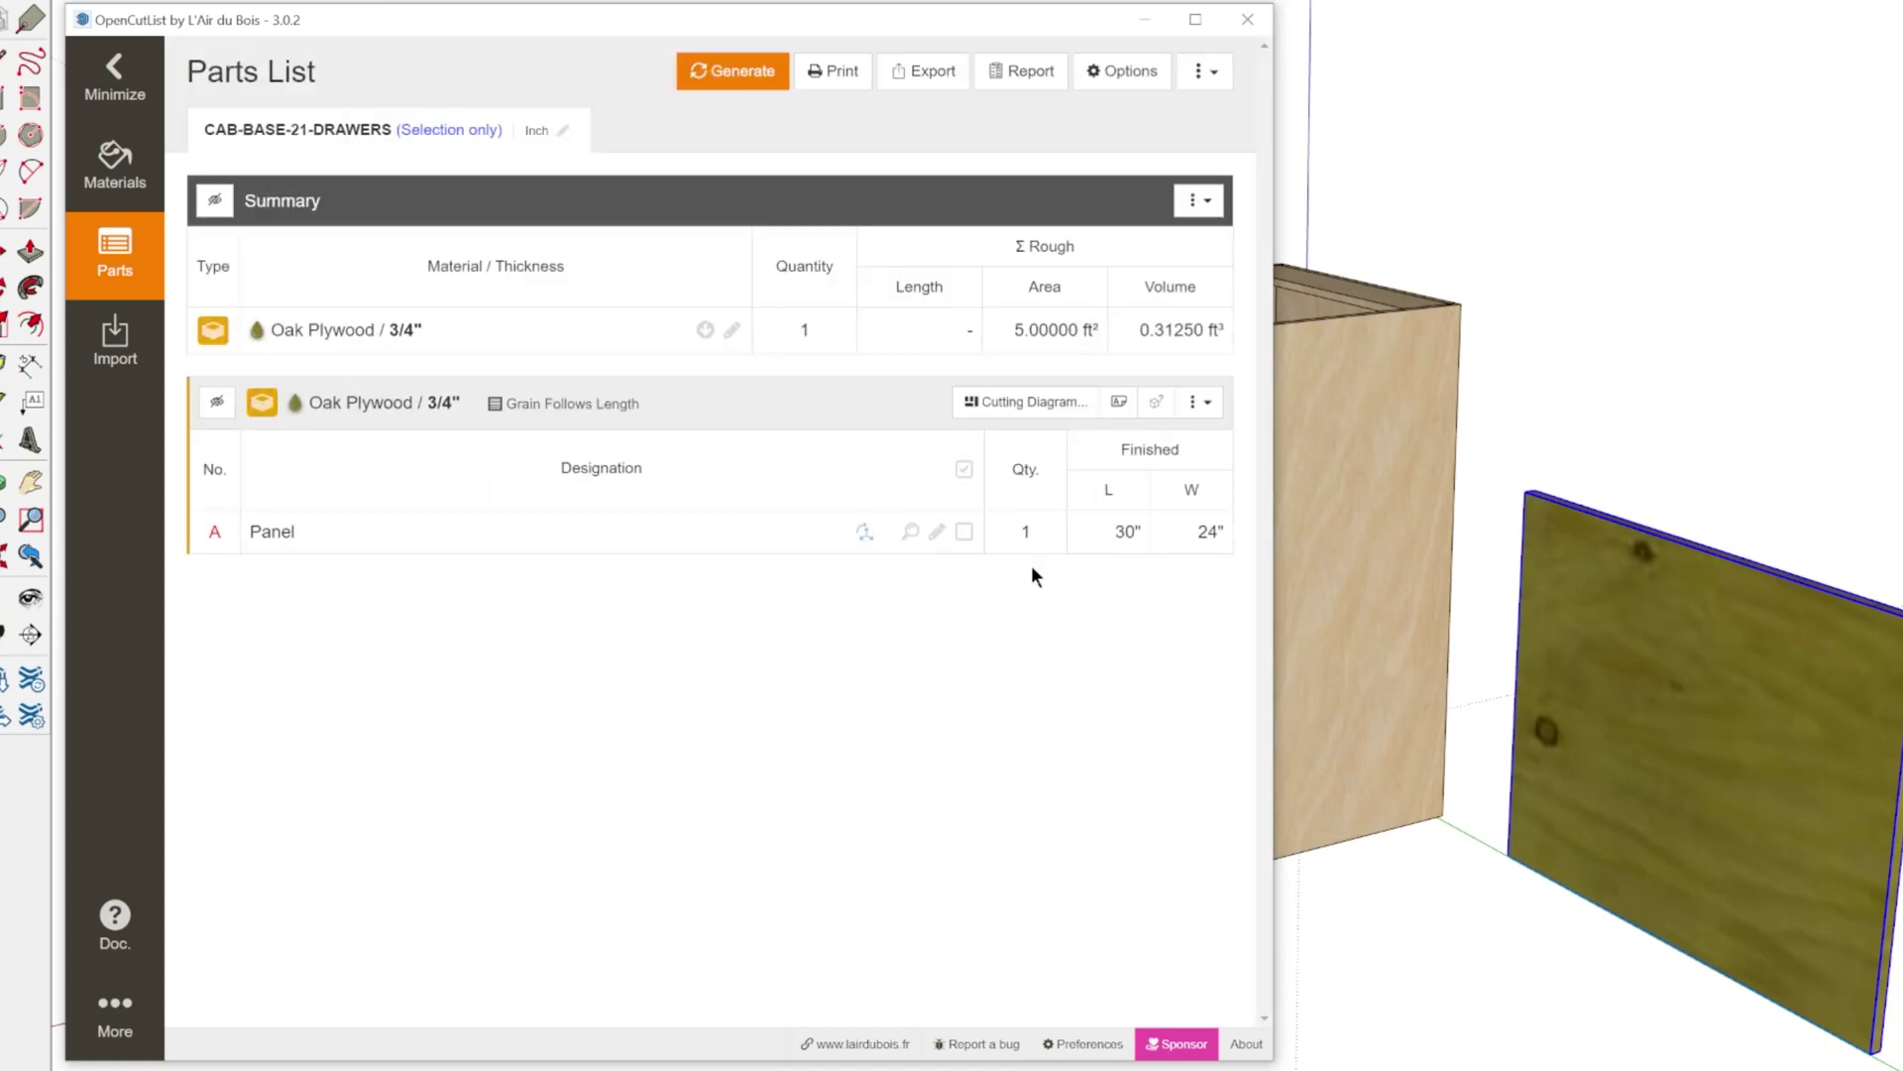
Step: Generate a 3/4" Oak Plywood cutting diagram on the 96" x 48" standard panel, review it and return to the parts list
{"action": "left_click", "coordinate": [1027, 402]}
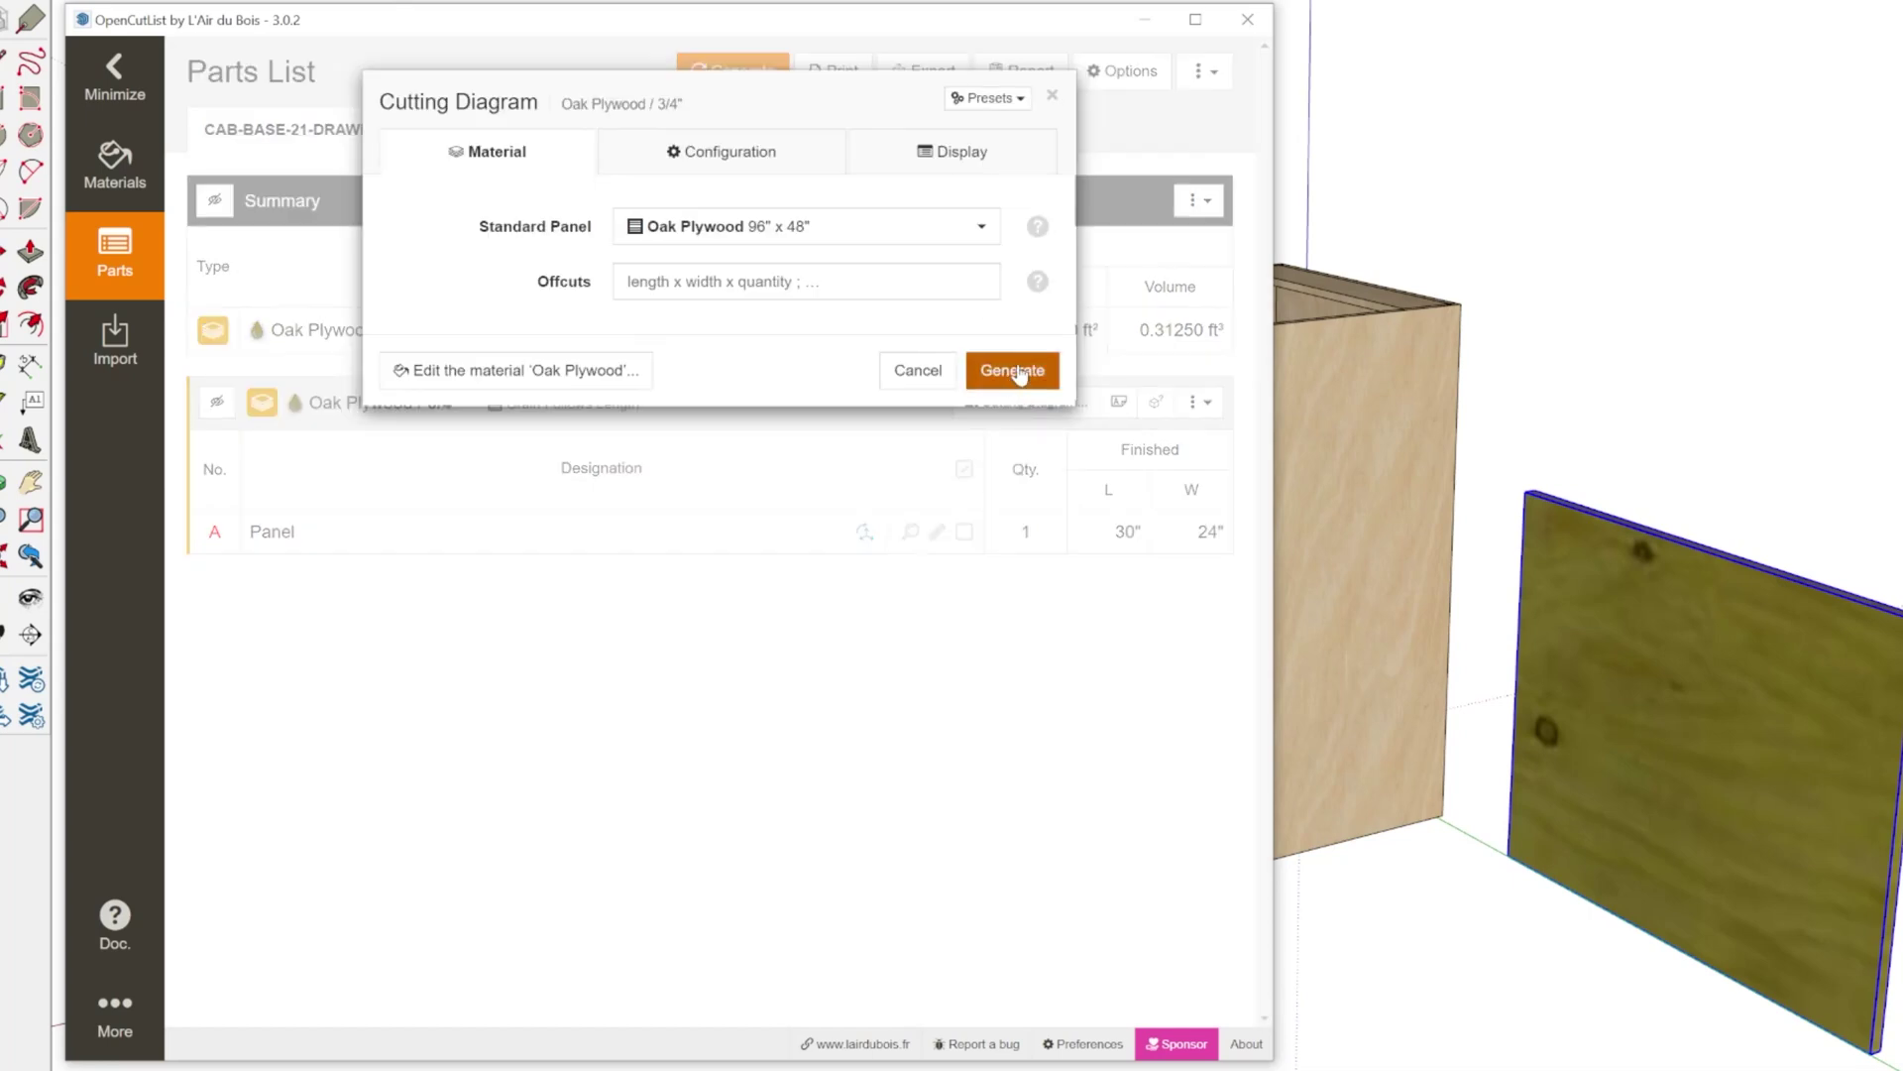
{"action": "left_click", "coordinate": [1012, 371]}
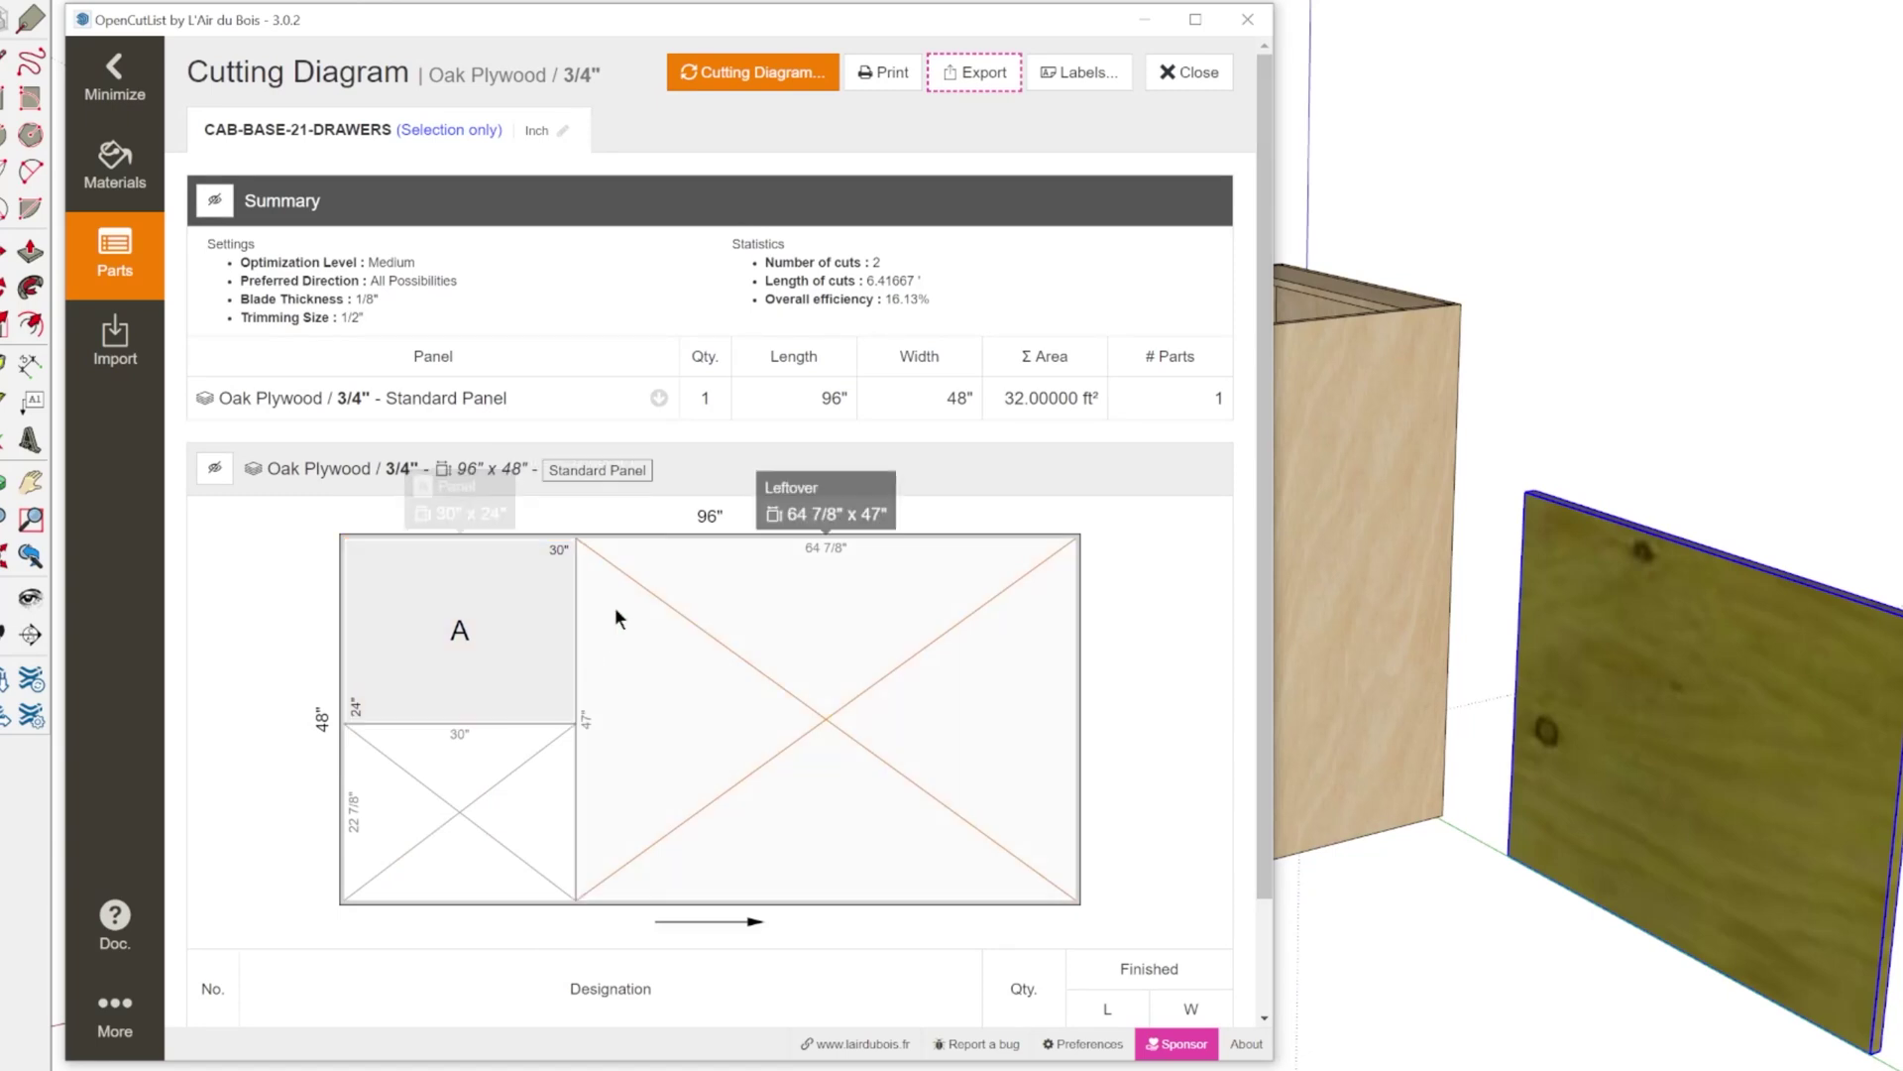
{"action": "left_click", "coordinate": [1189, 72]}
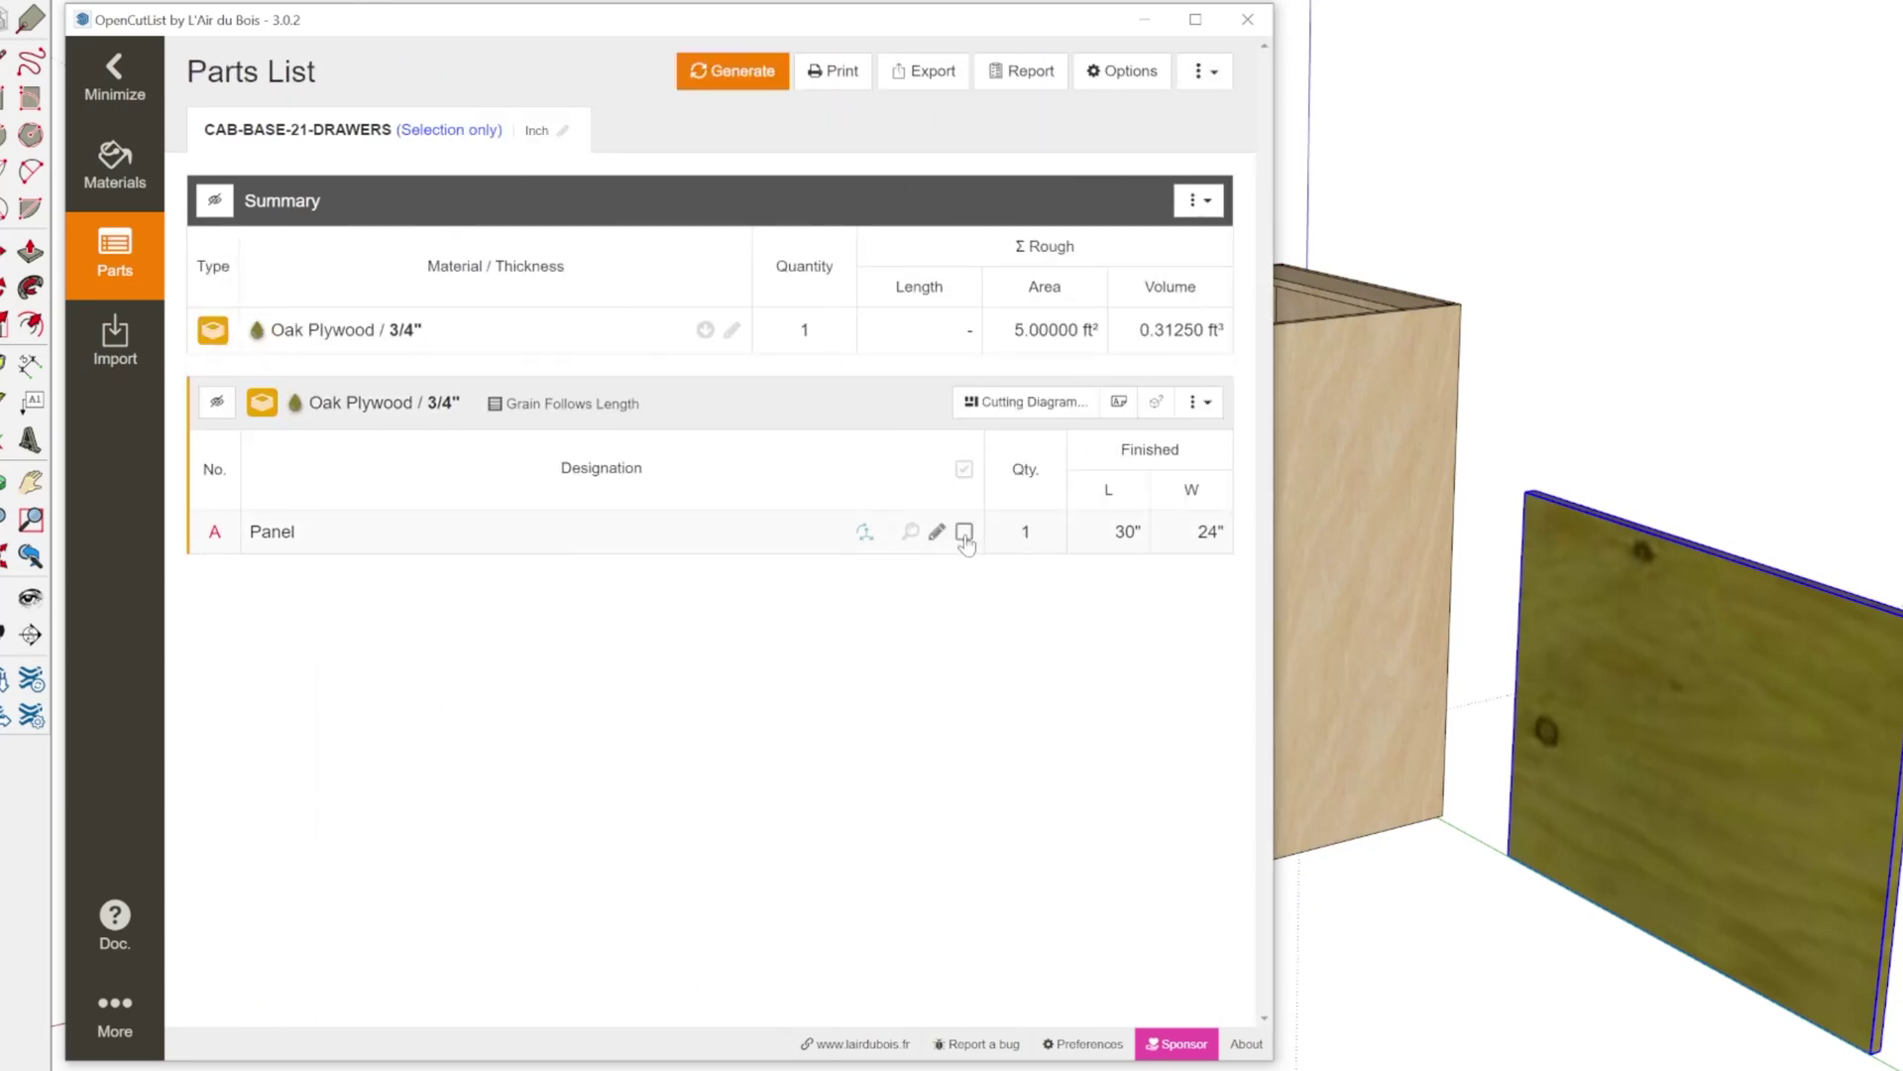
Step: Open the Panel component to inspect its local axes and check its orientation indicator in the existing parts list
{"action": "mouse_move", "coordinate": [862, 535]}
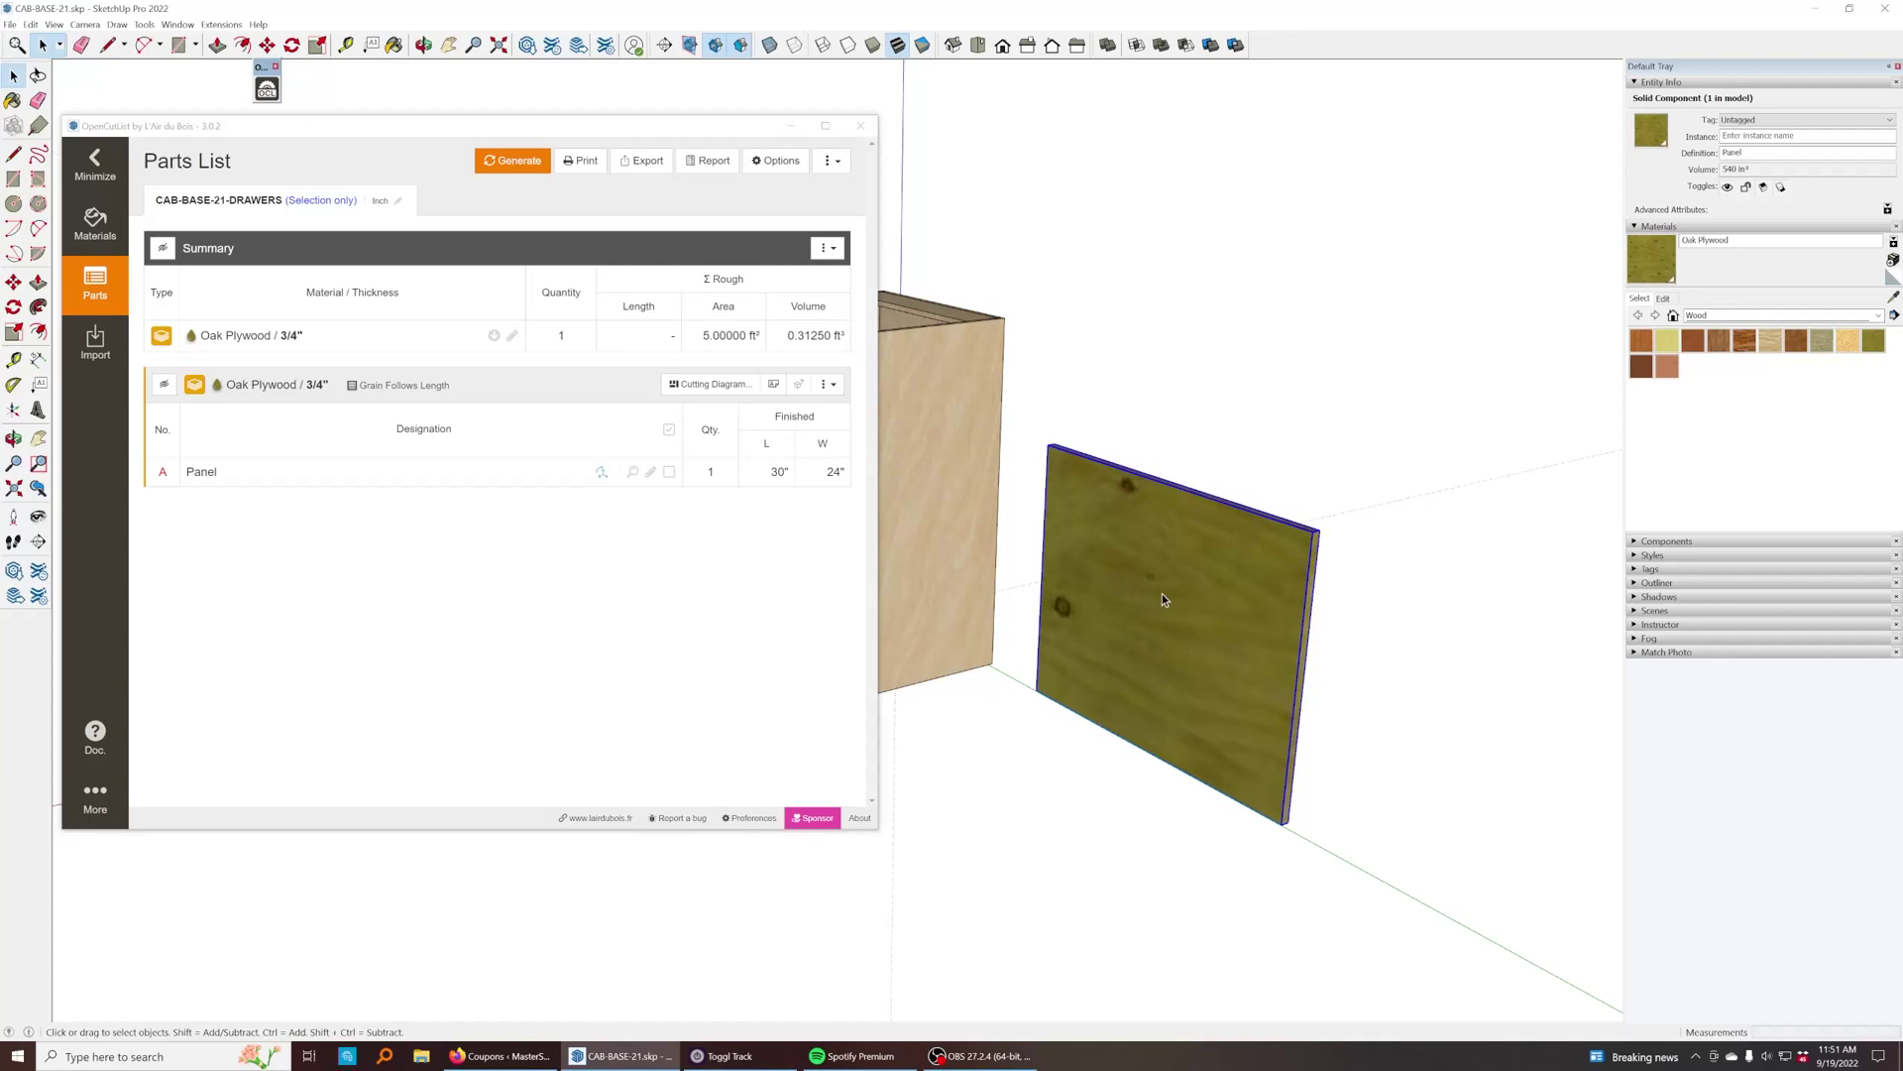
{"action": "double_click", "coordinate": [1245, 663]}
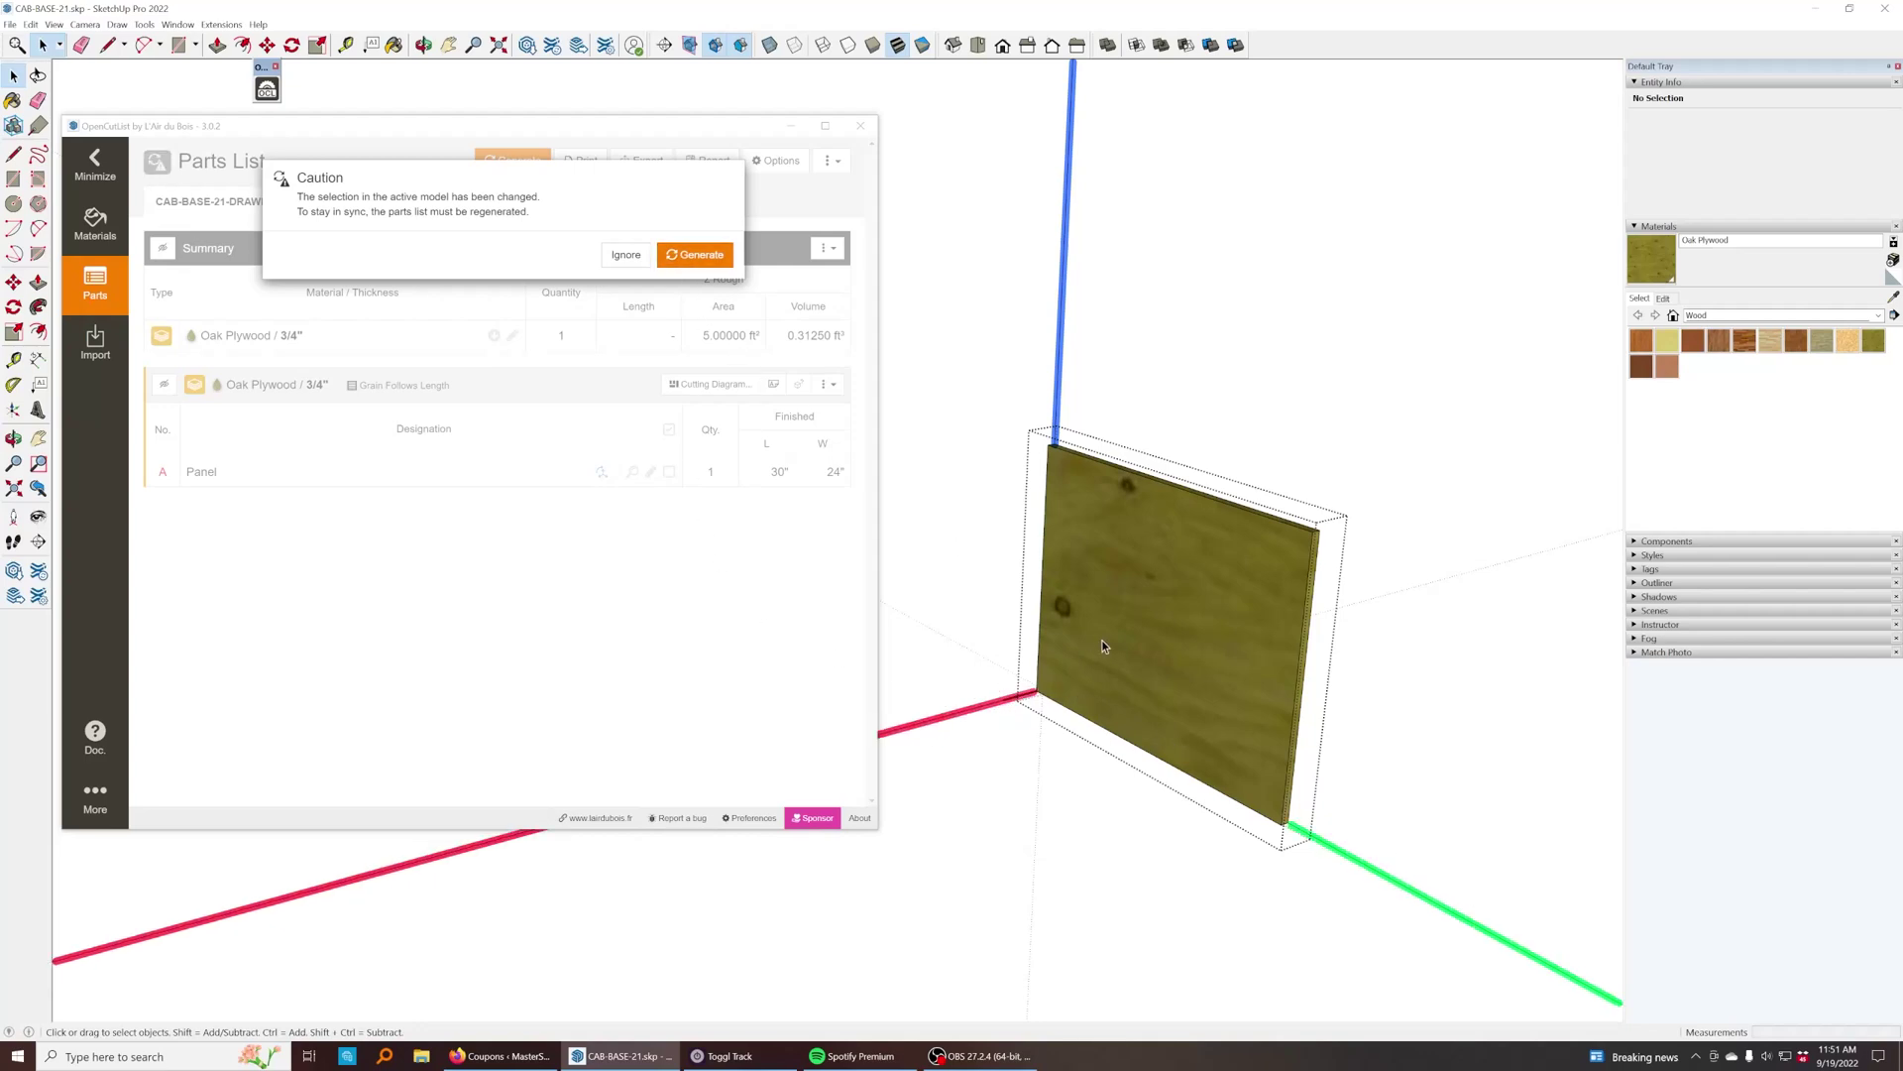
{"action": "left_click", "coordinate": [626, 255]}
{"action": "mouse_move", "coordinate": [601, 473]}
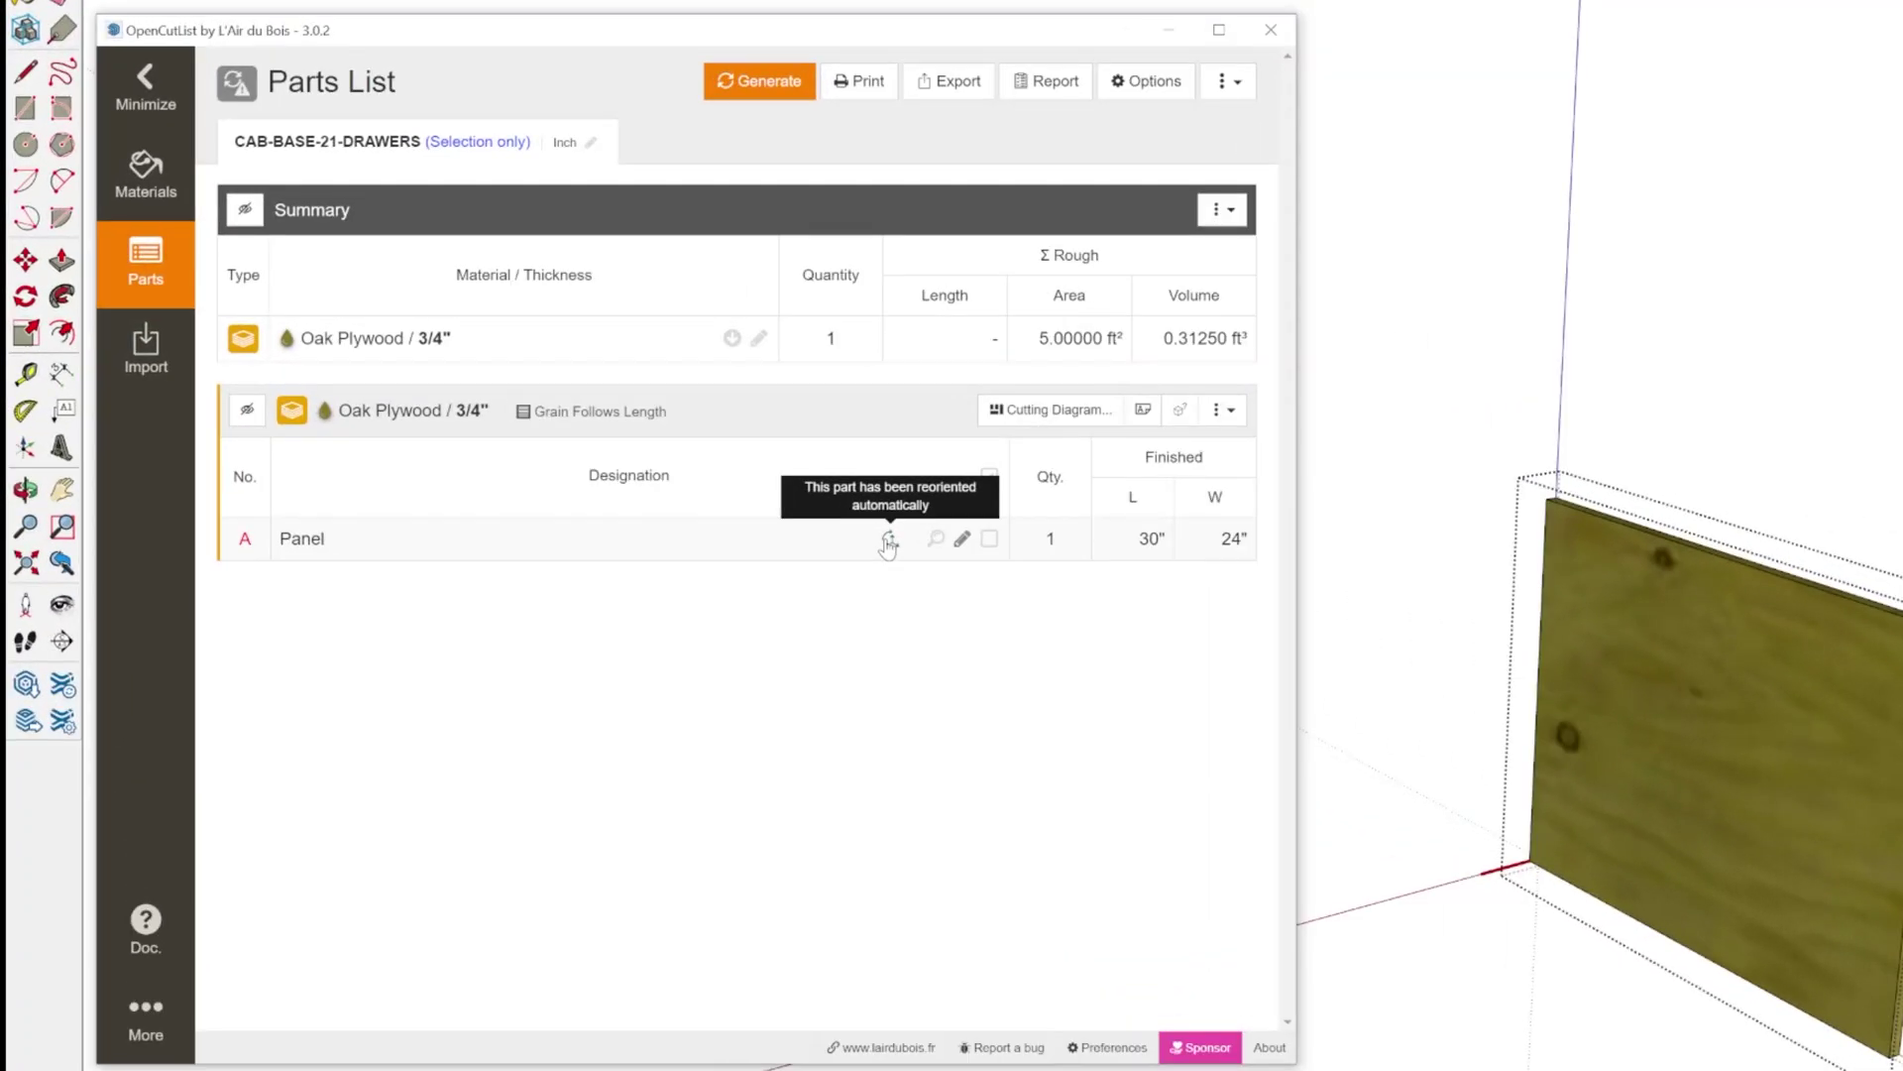
{"action": "left_click", "coordinate": [888, 540]}
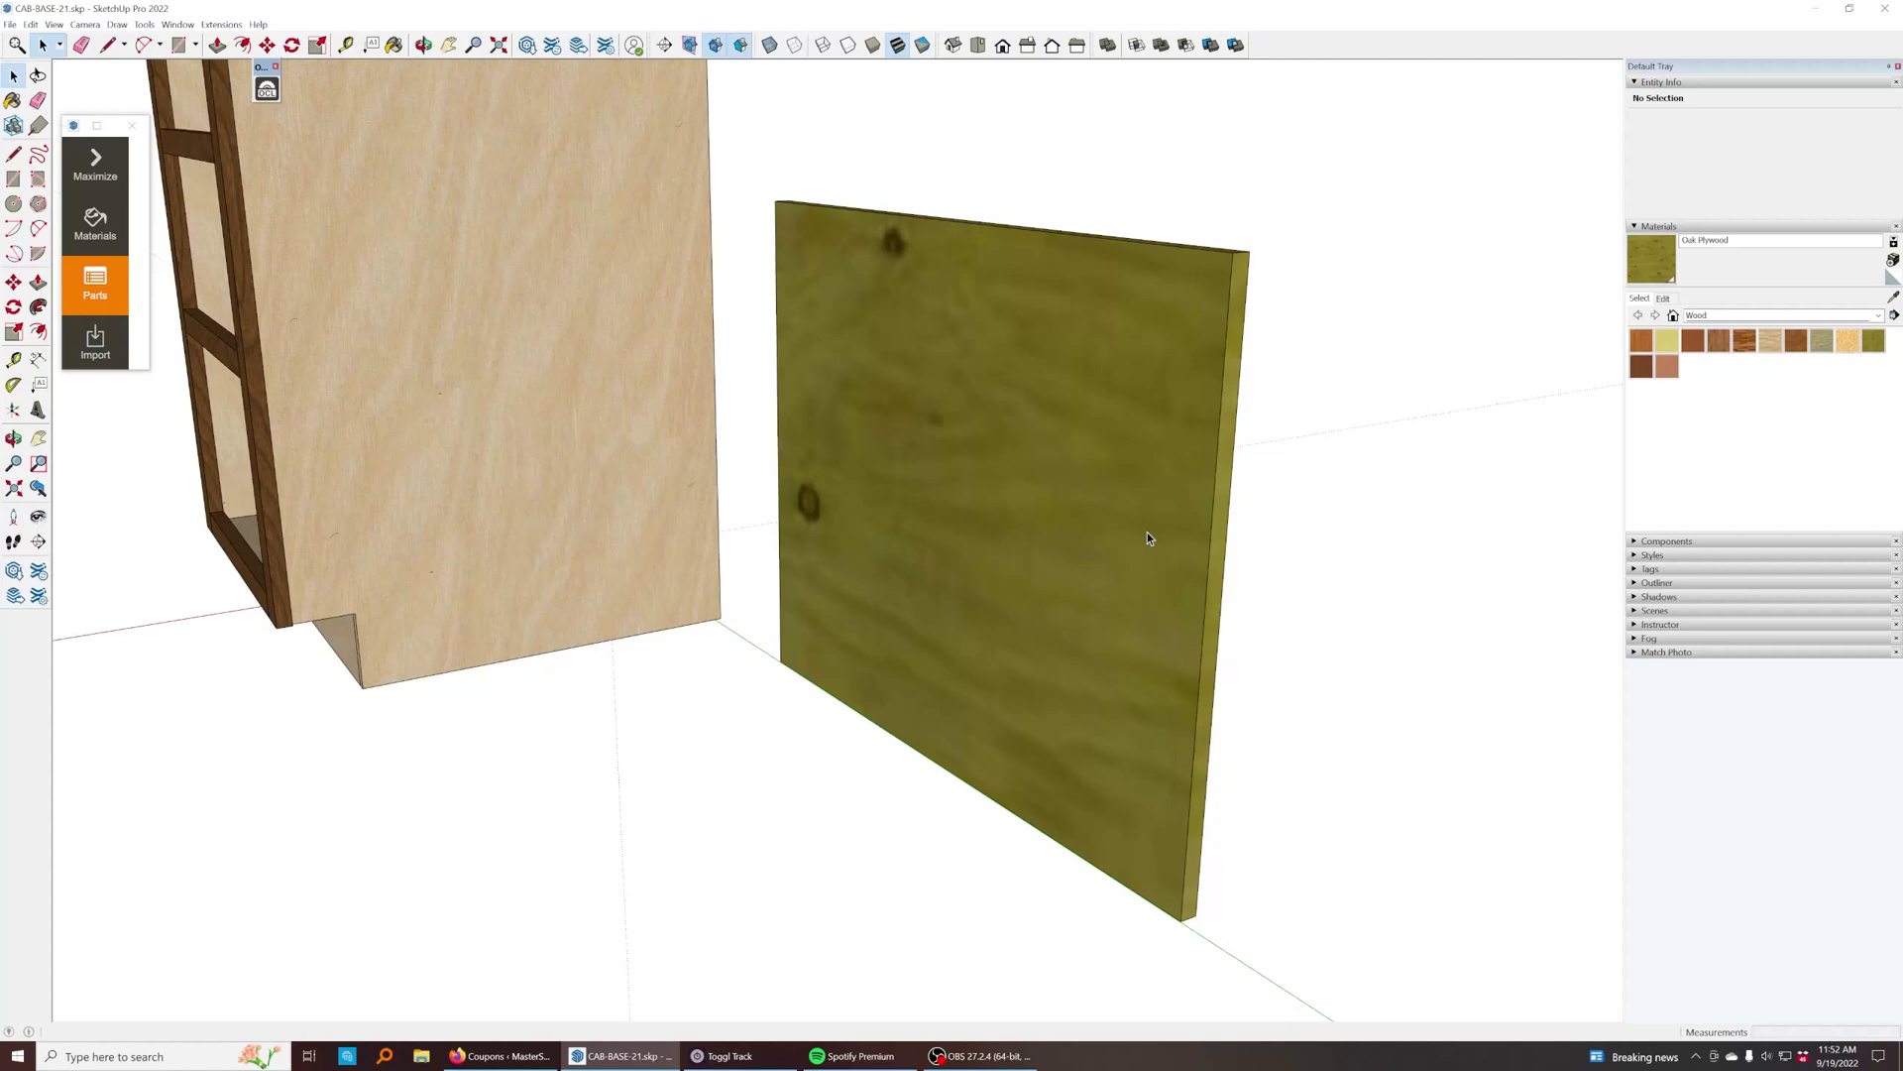
Step: Reposition the Panel component's axes at its upper front corner, with red along the thickness and green down the vertical edge
{"action": "double_click", "coordinate": [1130, 369]}
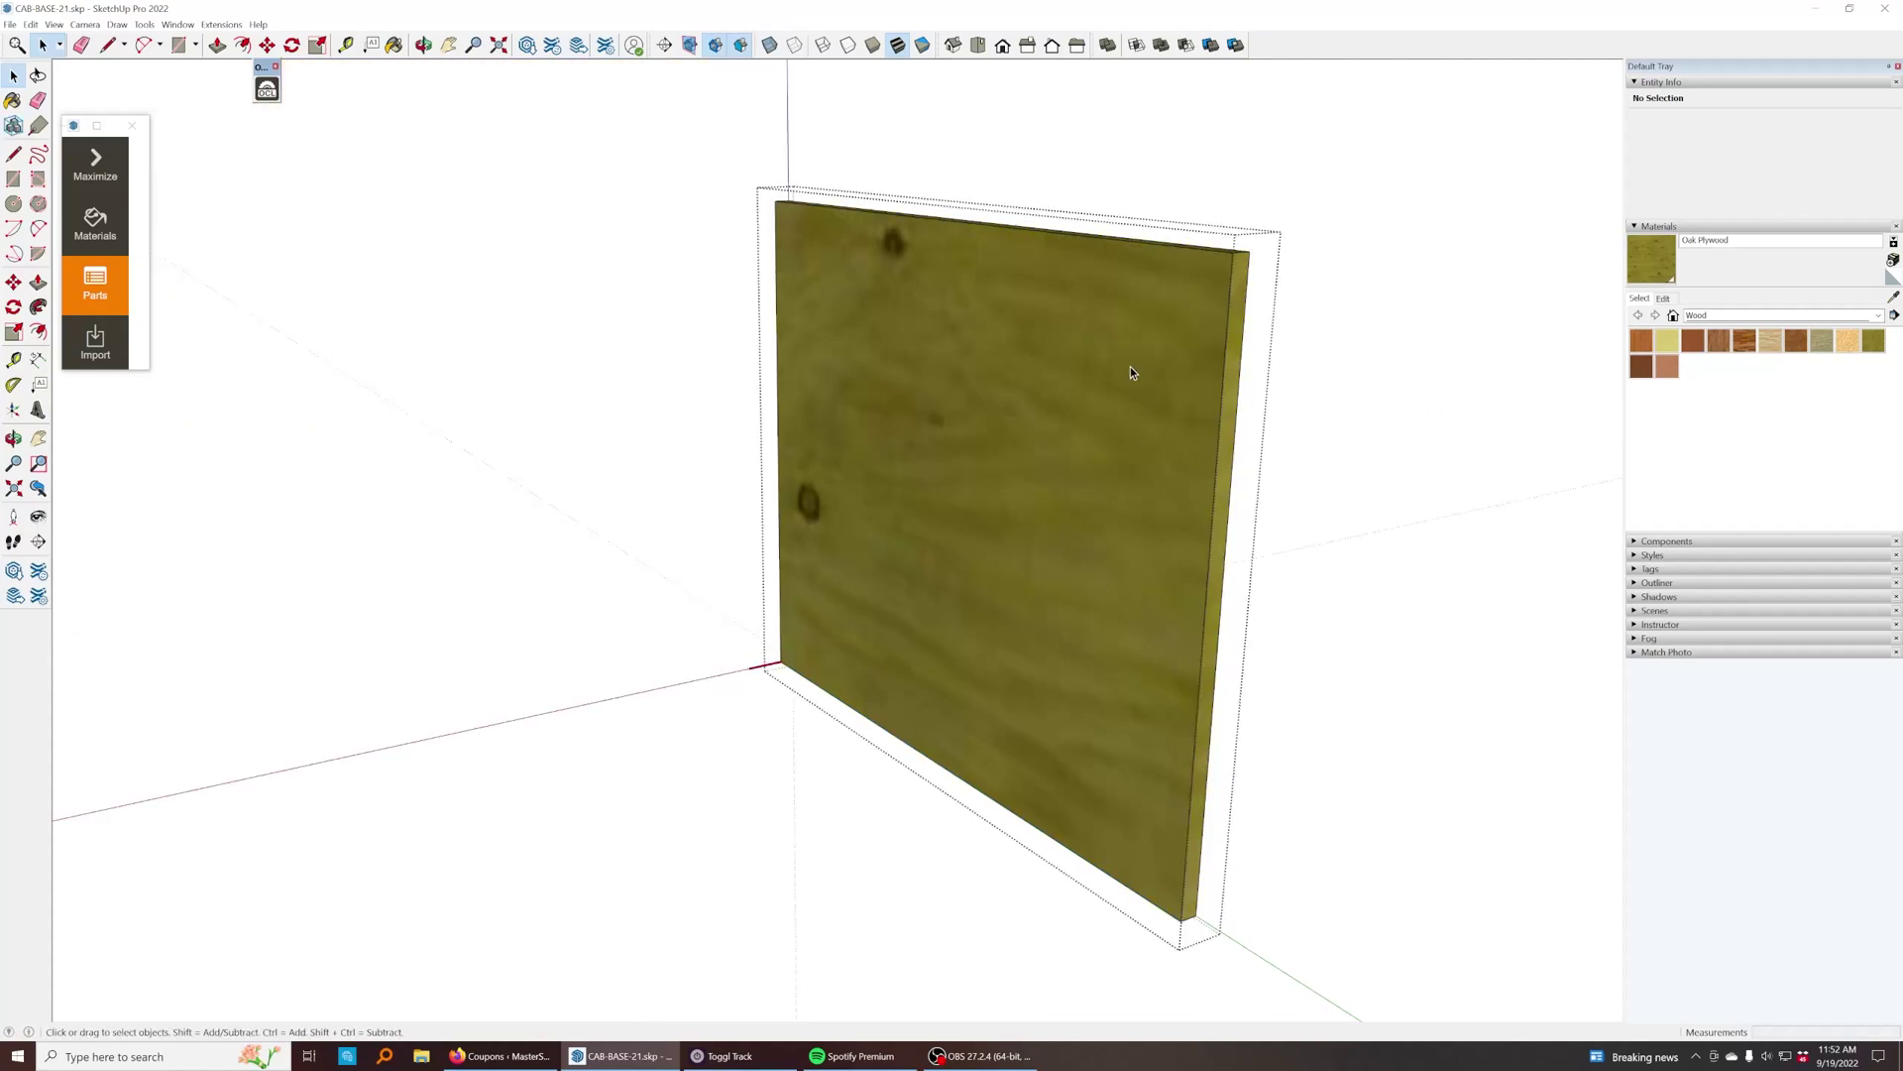
{"action": "middle_click_drag", "start_coordinate": [1140, 359], "coordinate": [1157, 482]}
{"action": "scroll", "coordinate": [115, 597], "scroll_direction": "up", "scroll_amount": 3}
{"action": "left_click", "coordinate": [14, 409]}
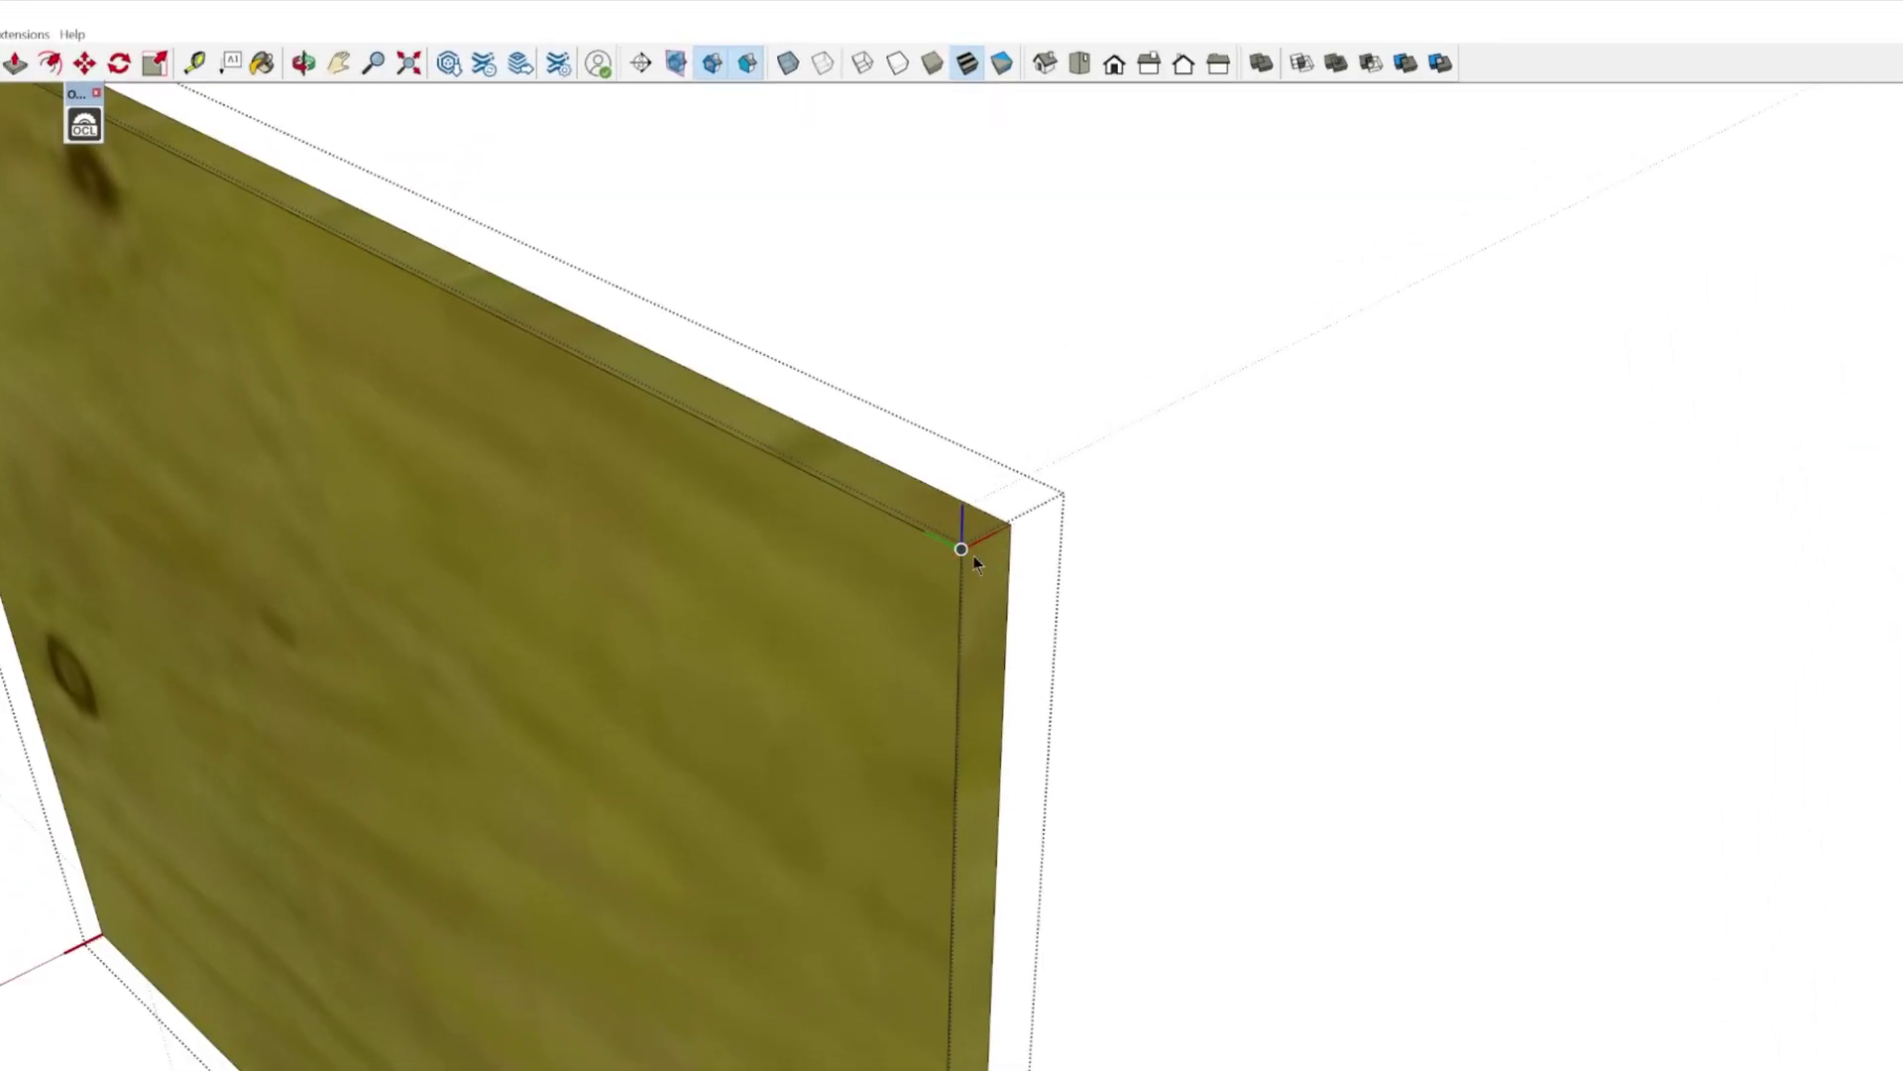
{"action": "left_click", "coordinate": [961, 548]}
{"action": "left_click", "coordinate": [1006, 537]}
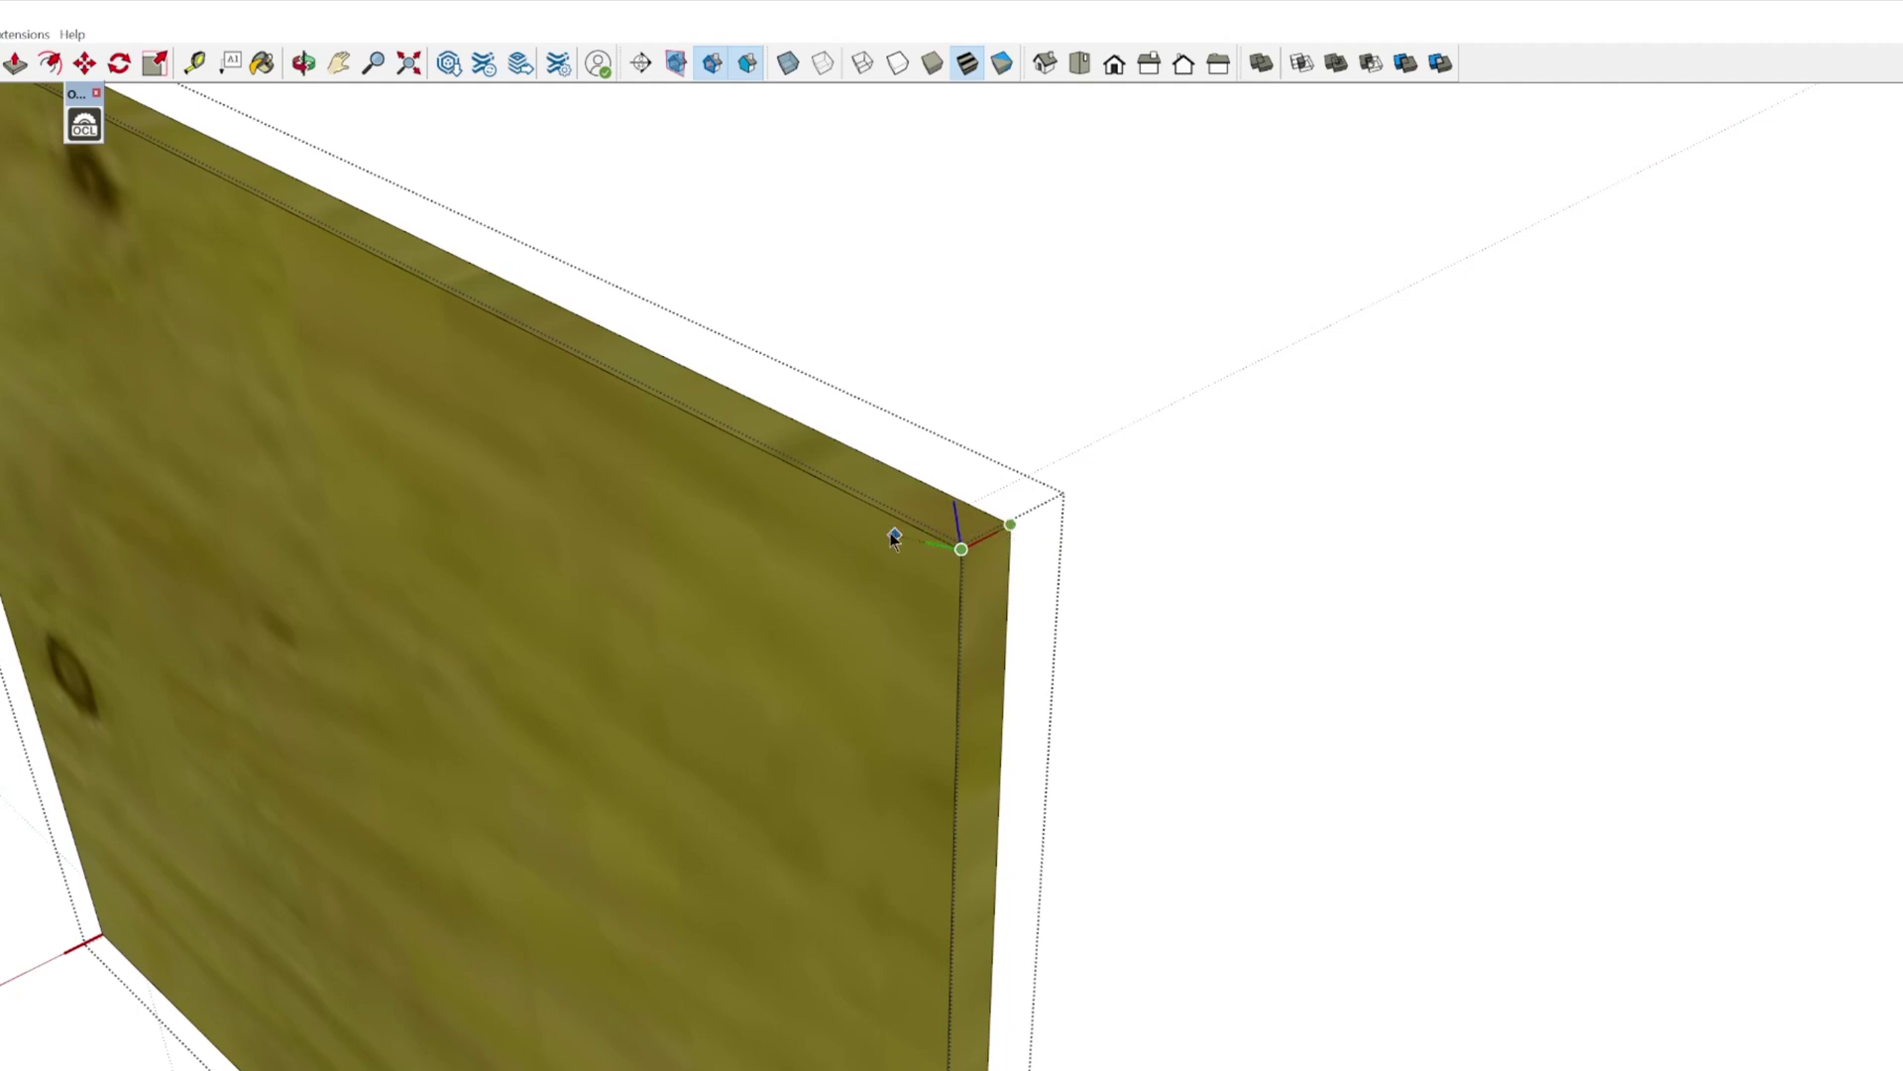
{"action": "left_click", "coordinate": [965, 740]}
{"action": "scroll", "coordinate": [1453, 853], "scroll_direction": "down", "scroll_amount": 10}
{"action": "left_click", "coordinate": [1501, 711]}
{"action": "left_click", "coordinate": [1111, 807]}
{"action": "scroll", "coordinate": [1224, 855], "scroll_direction": "down", "scroll_amount": 3}
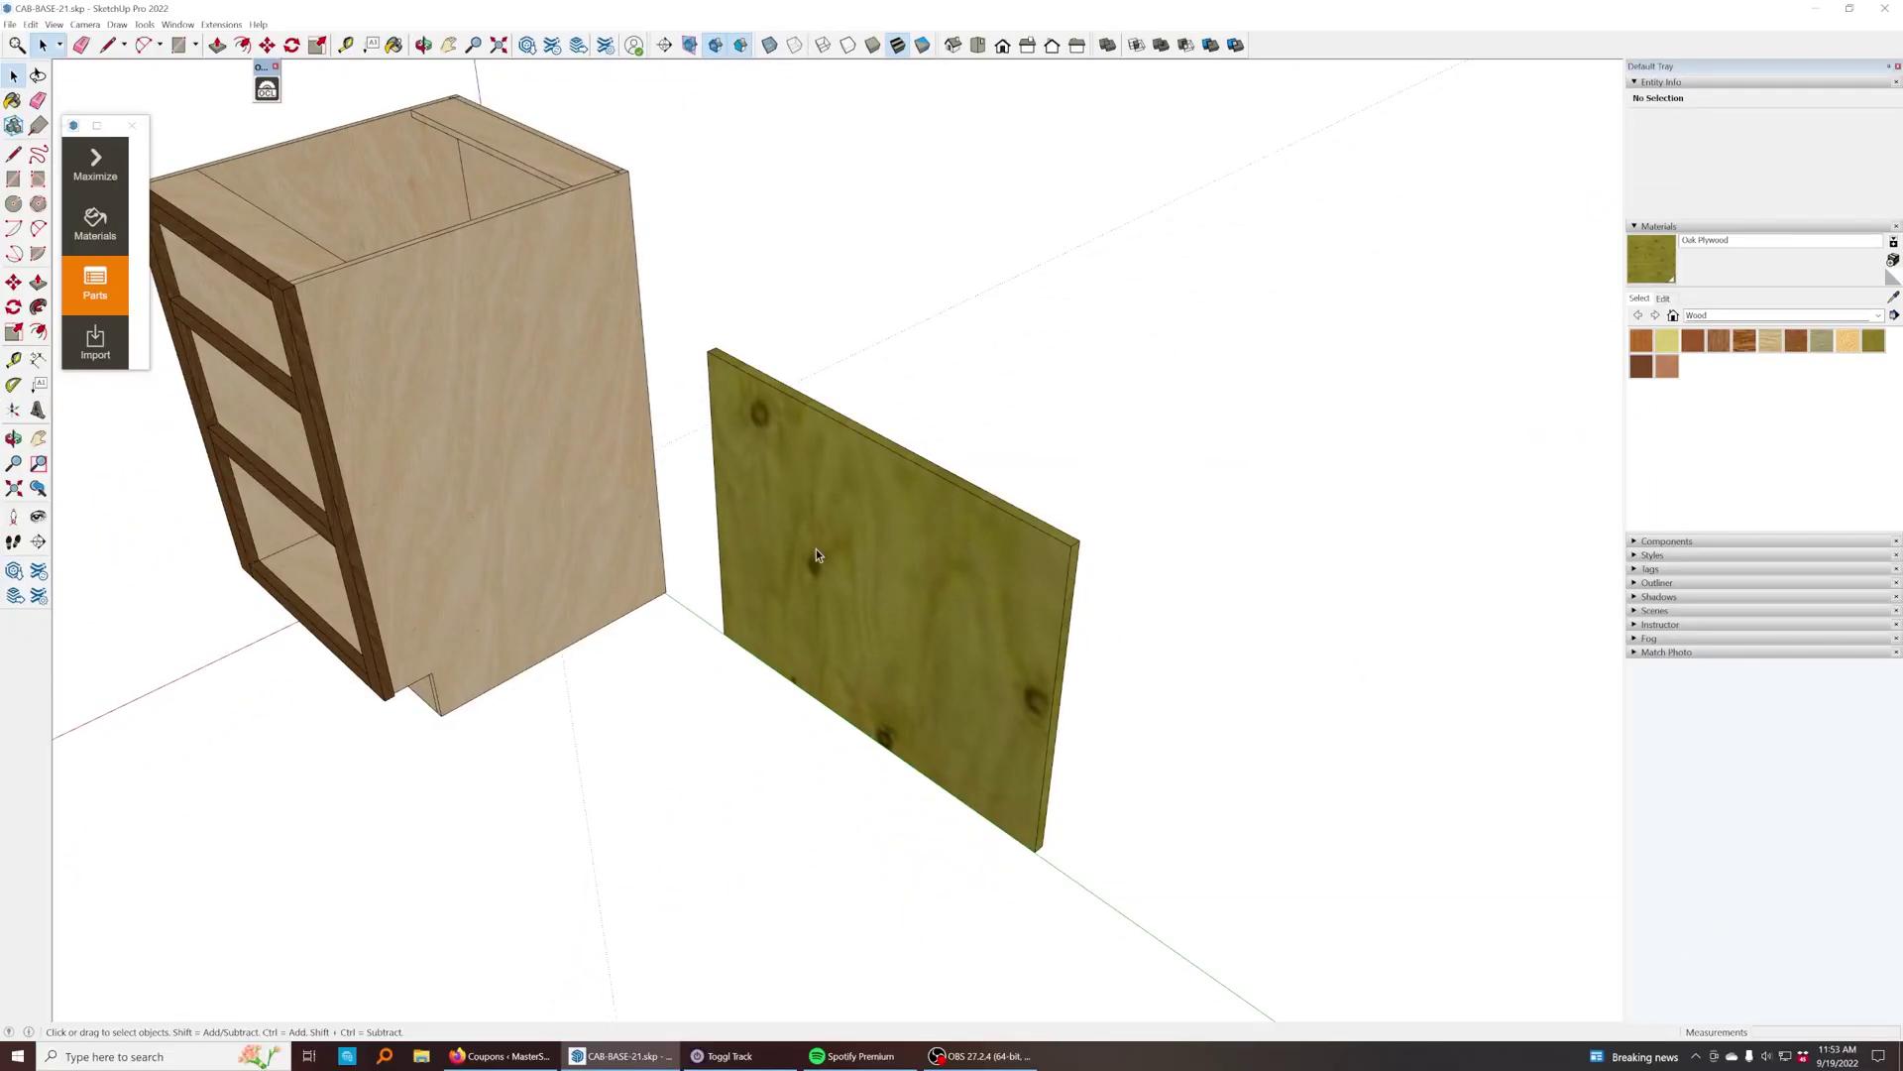
Step: Regenerate the parts list for the selected Panel and check its orientation indicator
{"action": "left_click", "coordinate": [884, 567]}
{"action": "left_click", "coordinate": [95, 284]}
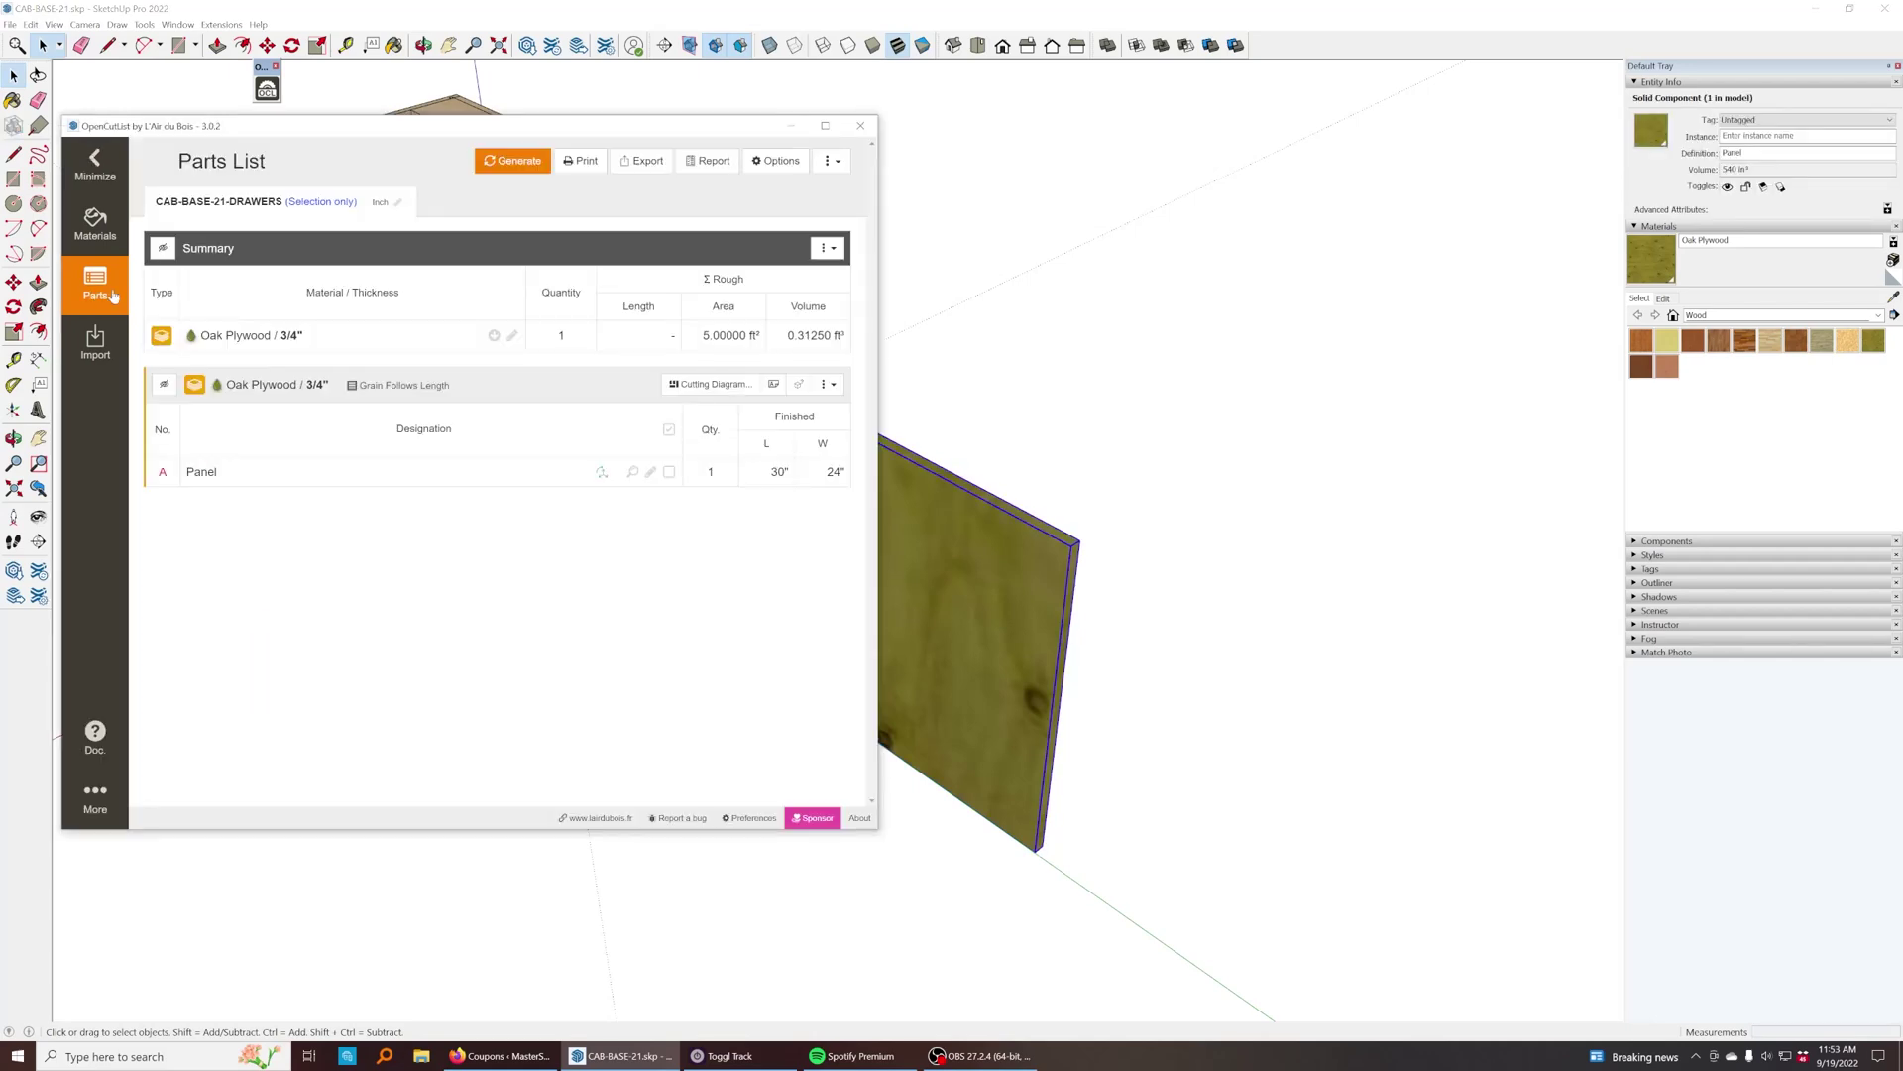
{"action": "left_click", "coordinate": [505, 164]}
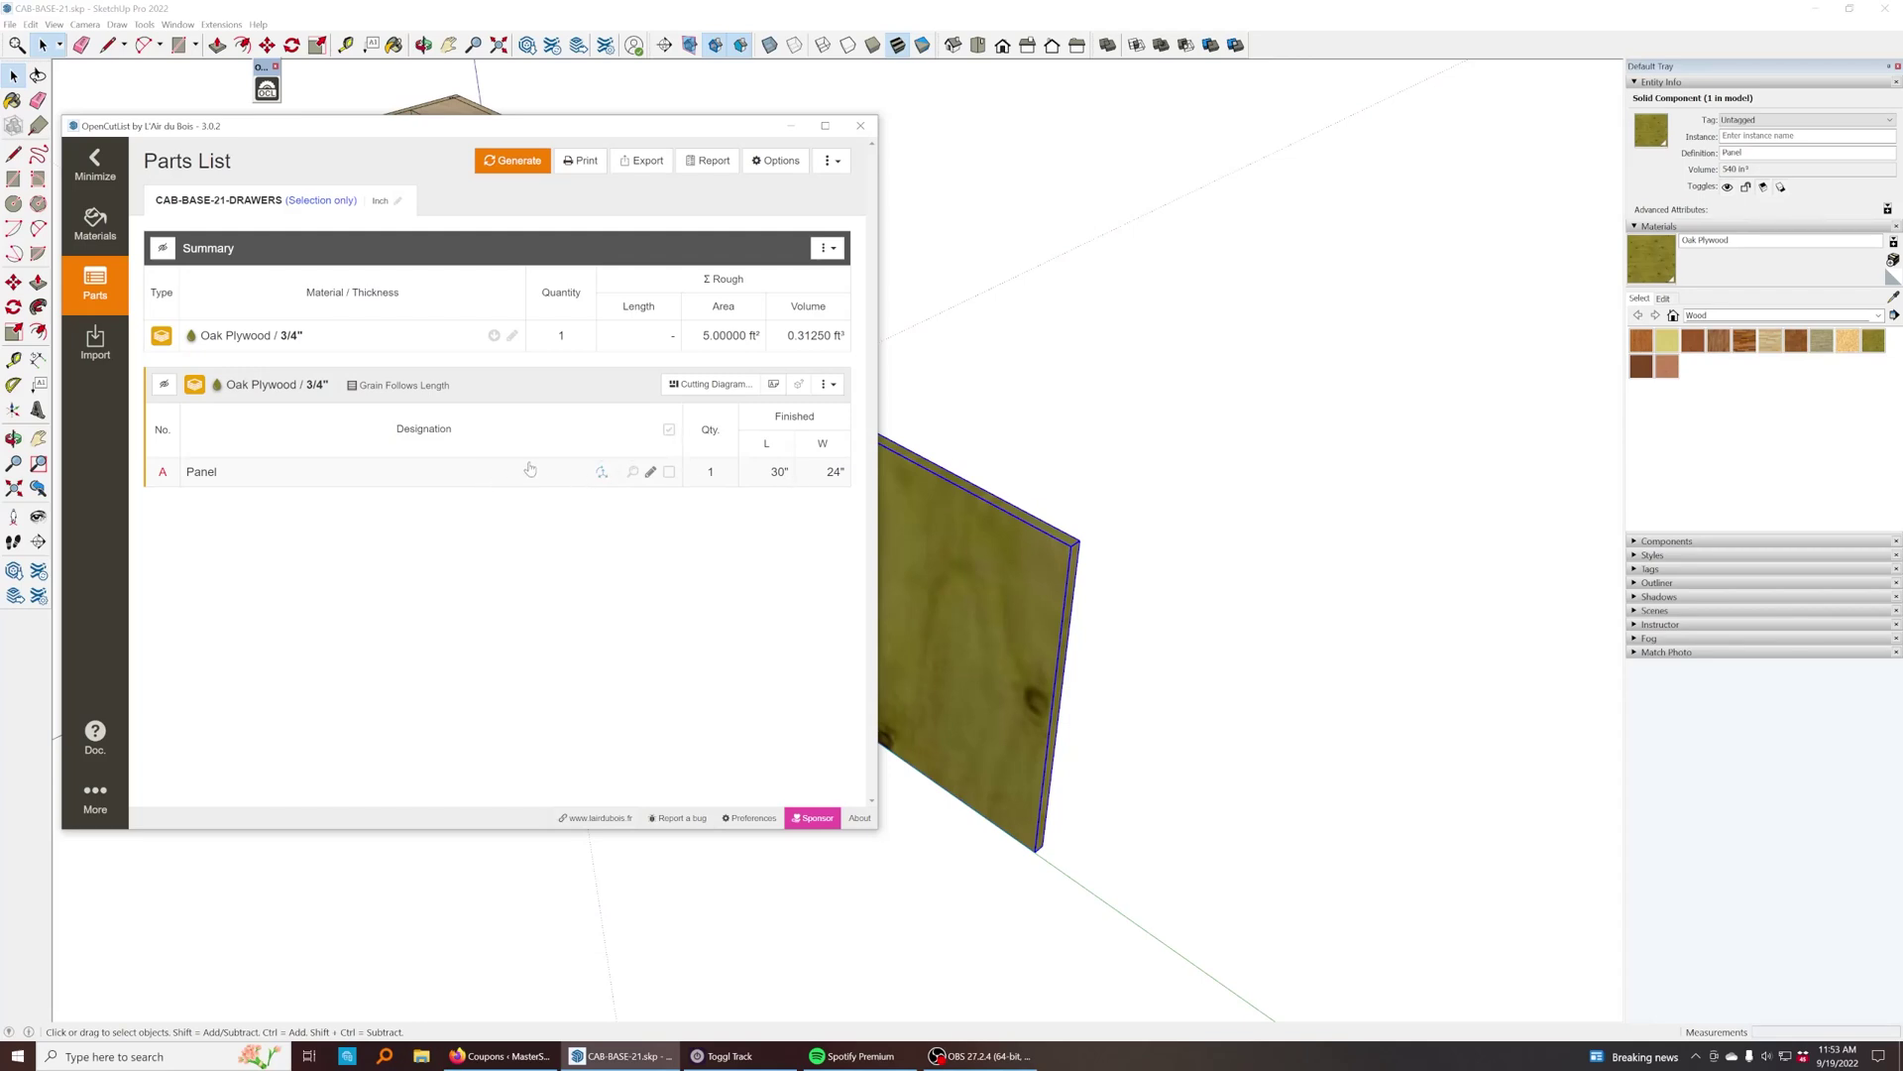
{"action": "mouse_move", "coordinate": [601, 476]}
Step: Remove the sample Panel from the model and generate the parts list for the whole drawer base cabinet
{"action": "left_click", "coordinate": [97, 164]}
{"action": "left_click", "coordinate": [947, 531]}
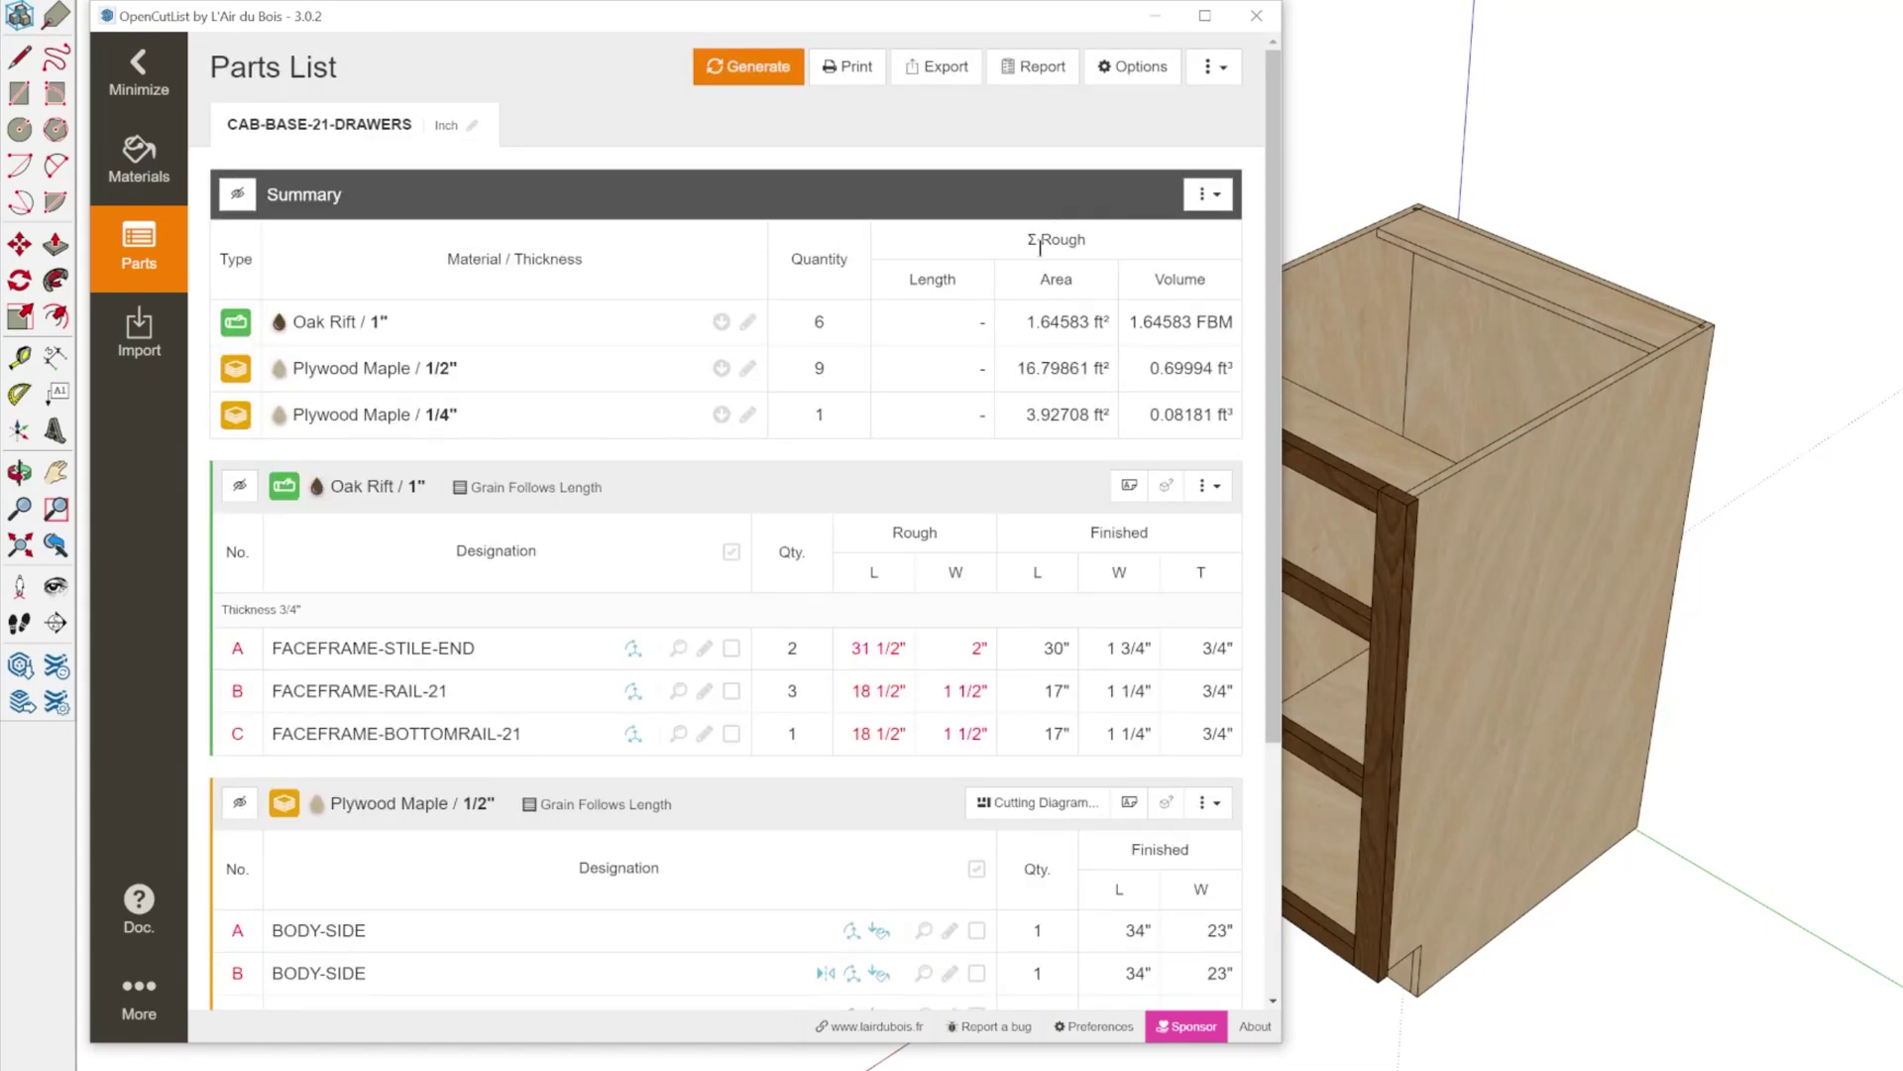
{"action": "mouse_move", "coordinate": [1635, 639]}
{"action": "middle_mouse_down"}
{"action": "mouse_move", "coordinate": [1829, 520]}
{"action": "mouse_move", "coordinate": [1596, 702]}
{"action": "middle_mouse_up"}
{"action": "scroll", "coordinate": [1561, 726], "scroll_direction": "up", "scroll_amount": 3}
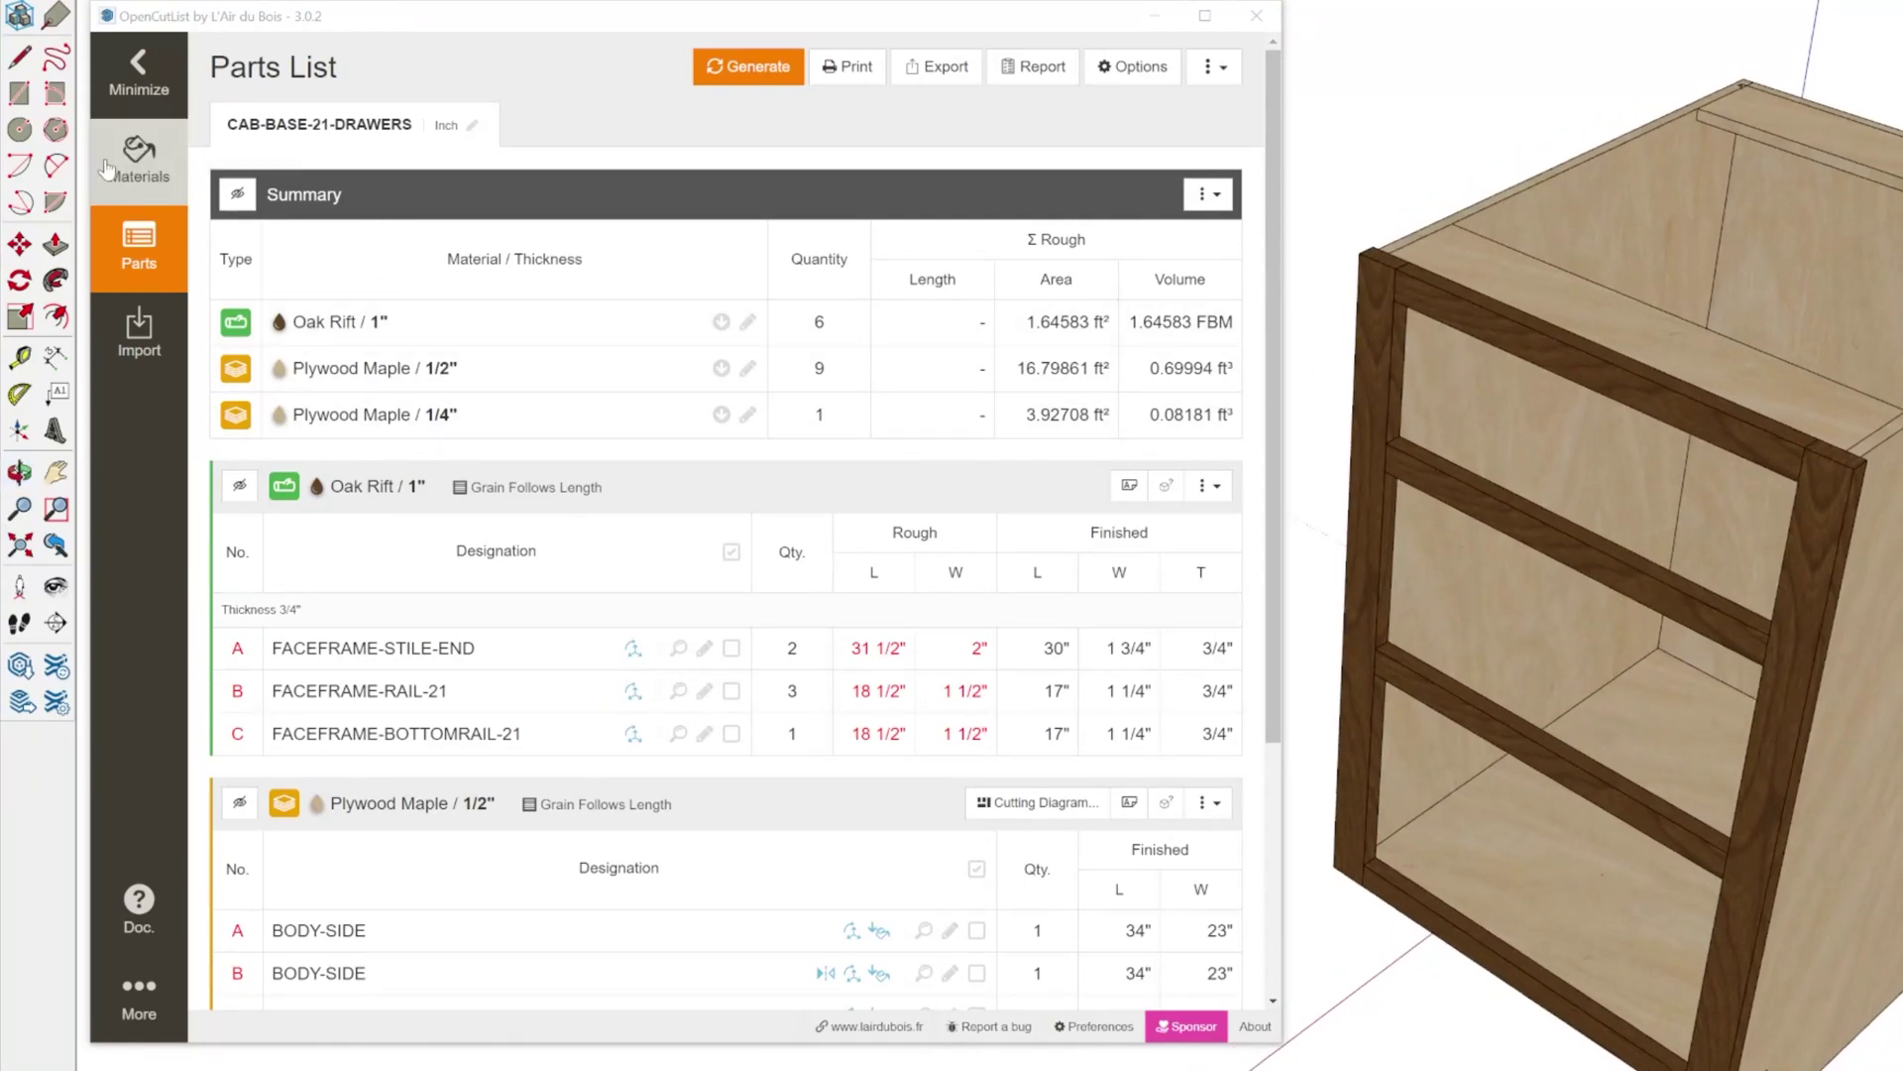
Step: Review the Oak Rift solid wood material's oversize and standard thickness parameters, then close its properties unchanged
{"action": "left_click", "coordinate": [139, 159]}
{"action": "left_click", "coordinate": [470, 268]}
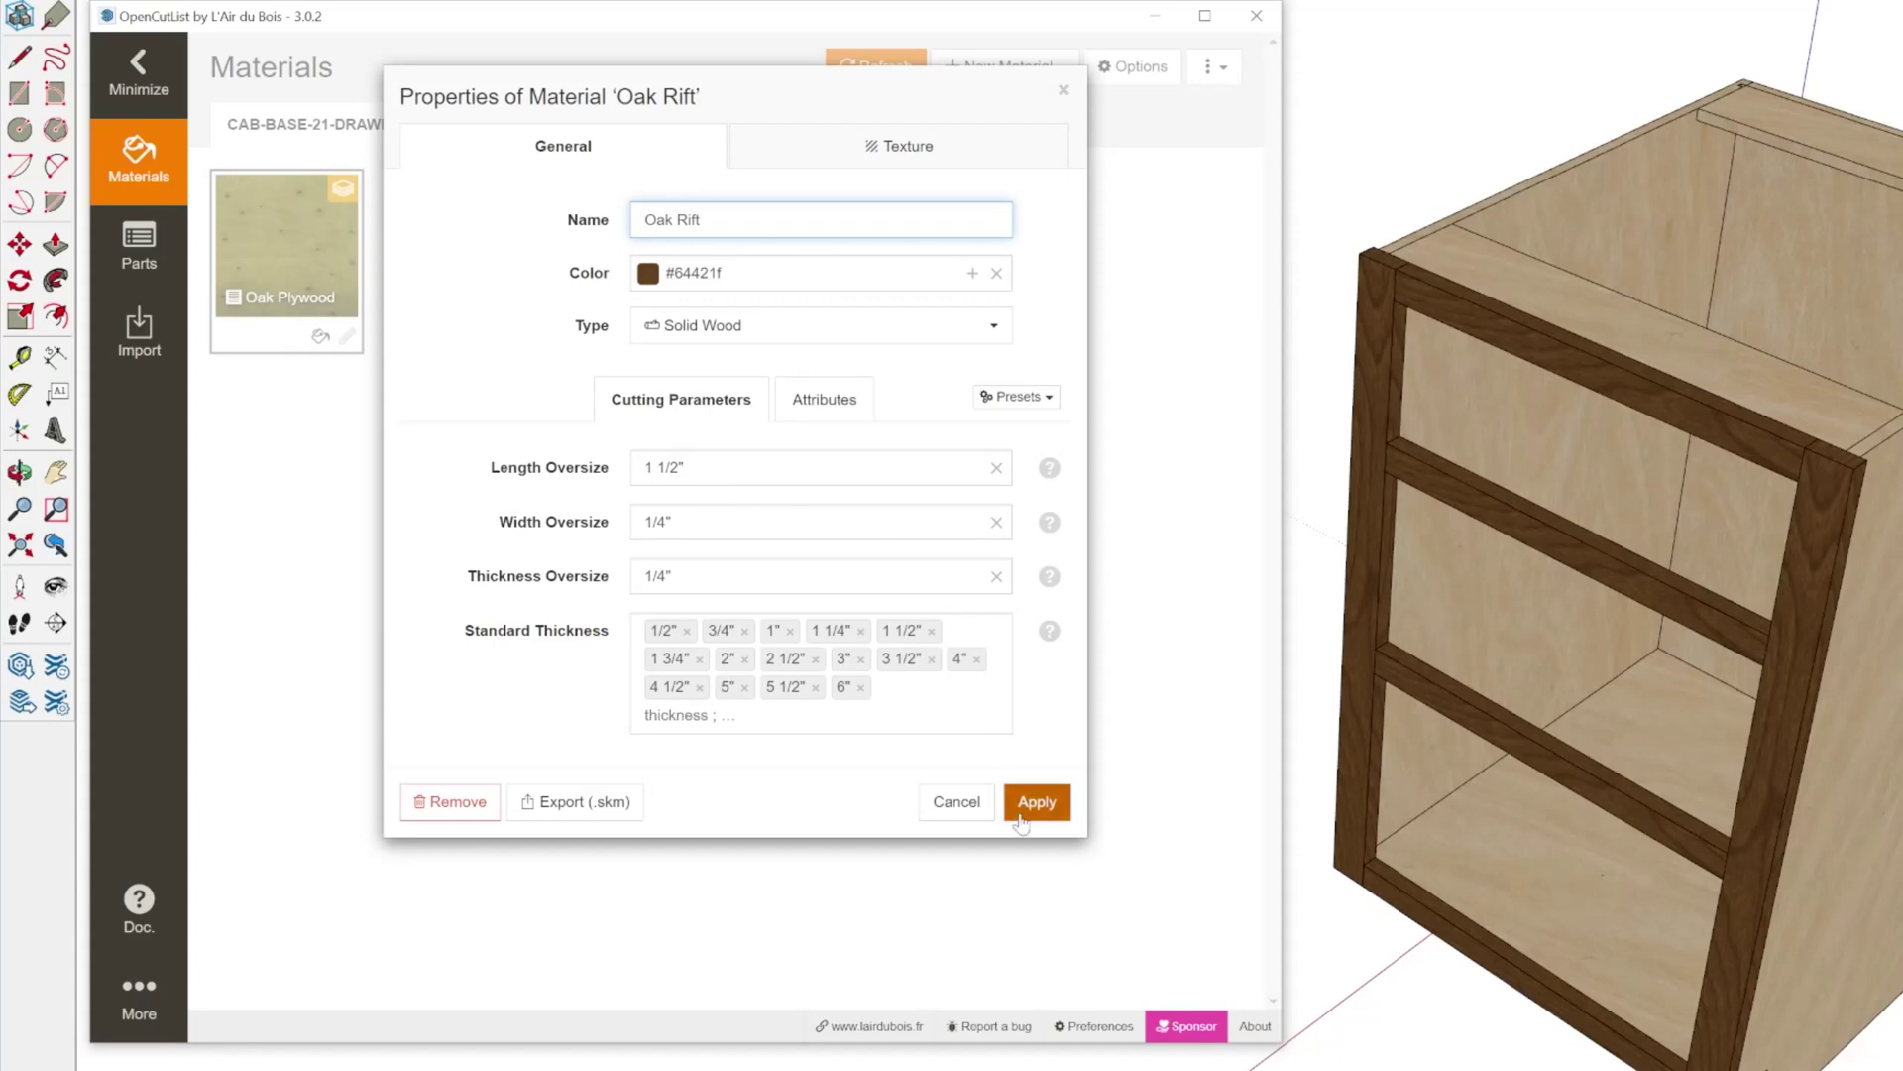
{"action": "left_click", "coordinate": [1064, 92]}
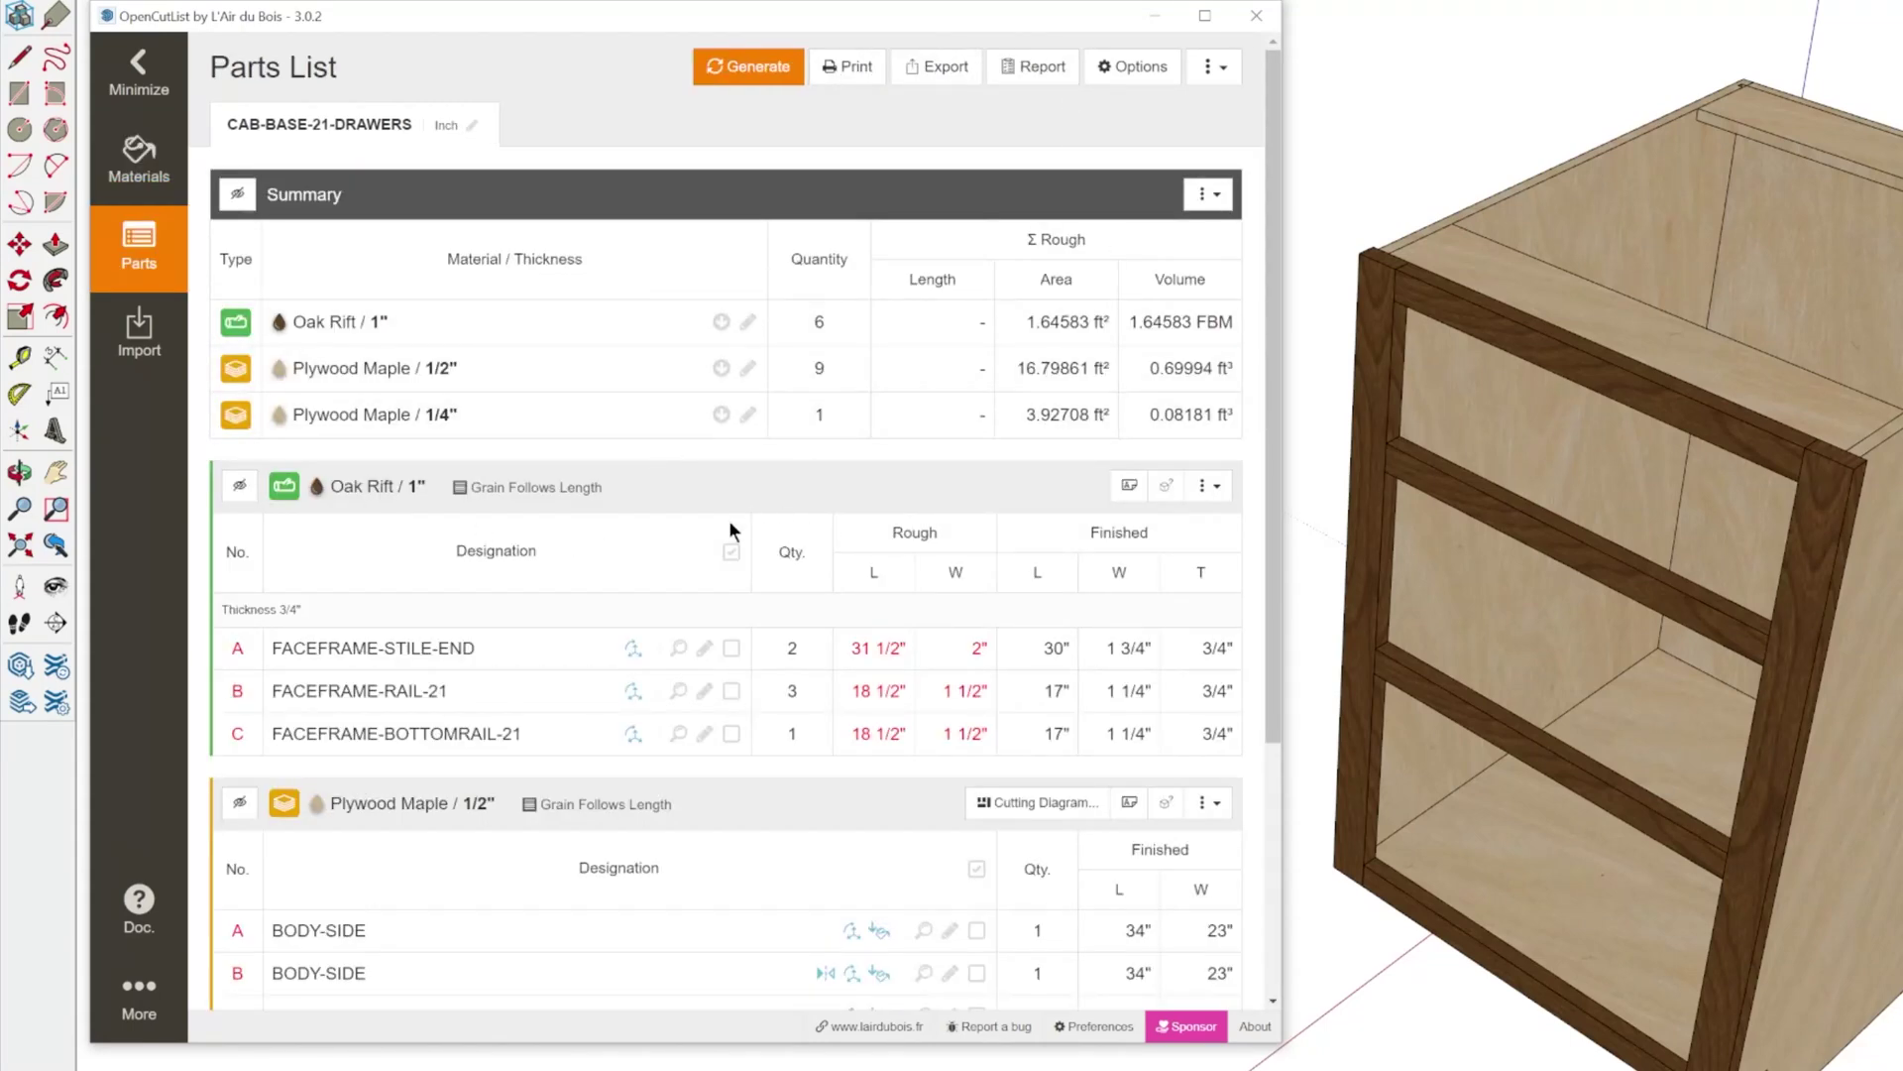
Step: Highlight the FACEFRAME-STILE-END parts in the model, inspect them from several angles and zoom to extents
{"action": "left_click", "coordinate": [679, 647]}
{"action": "left_click", "coordinate": [678, 649]}
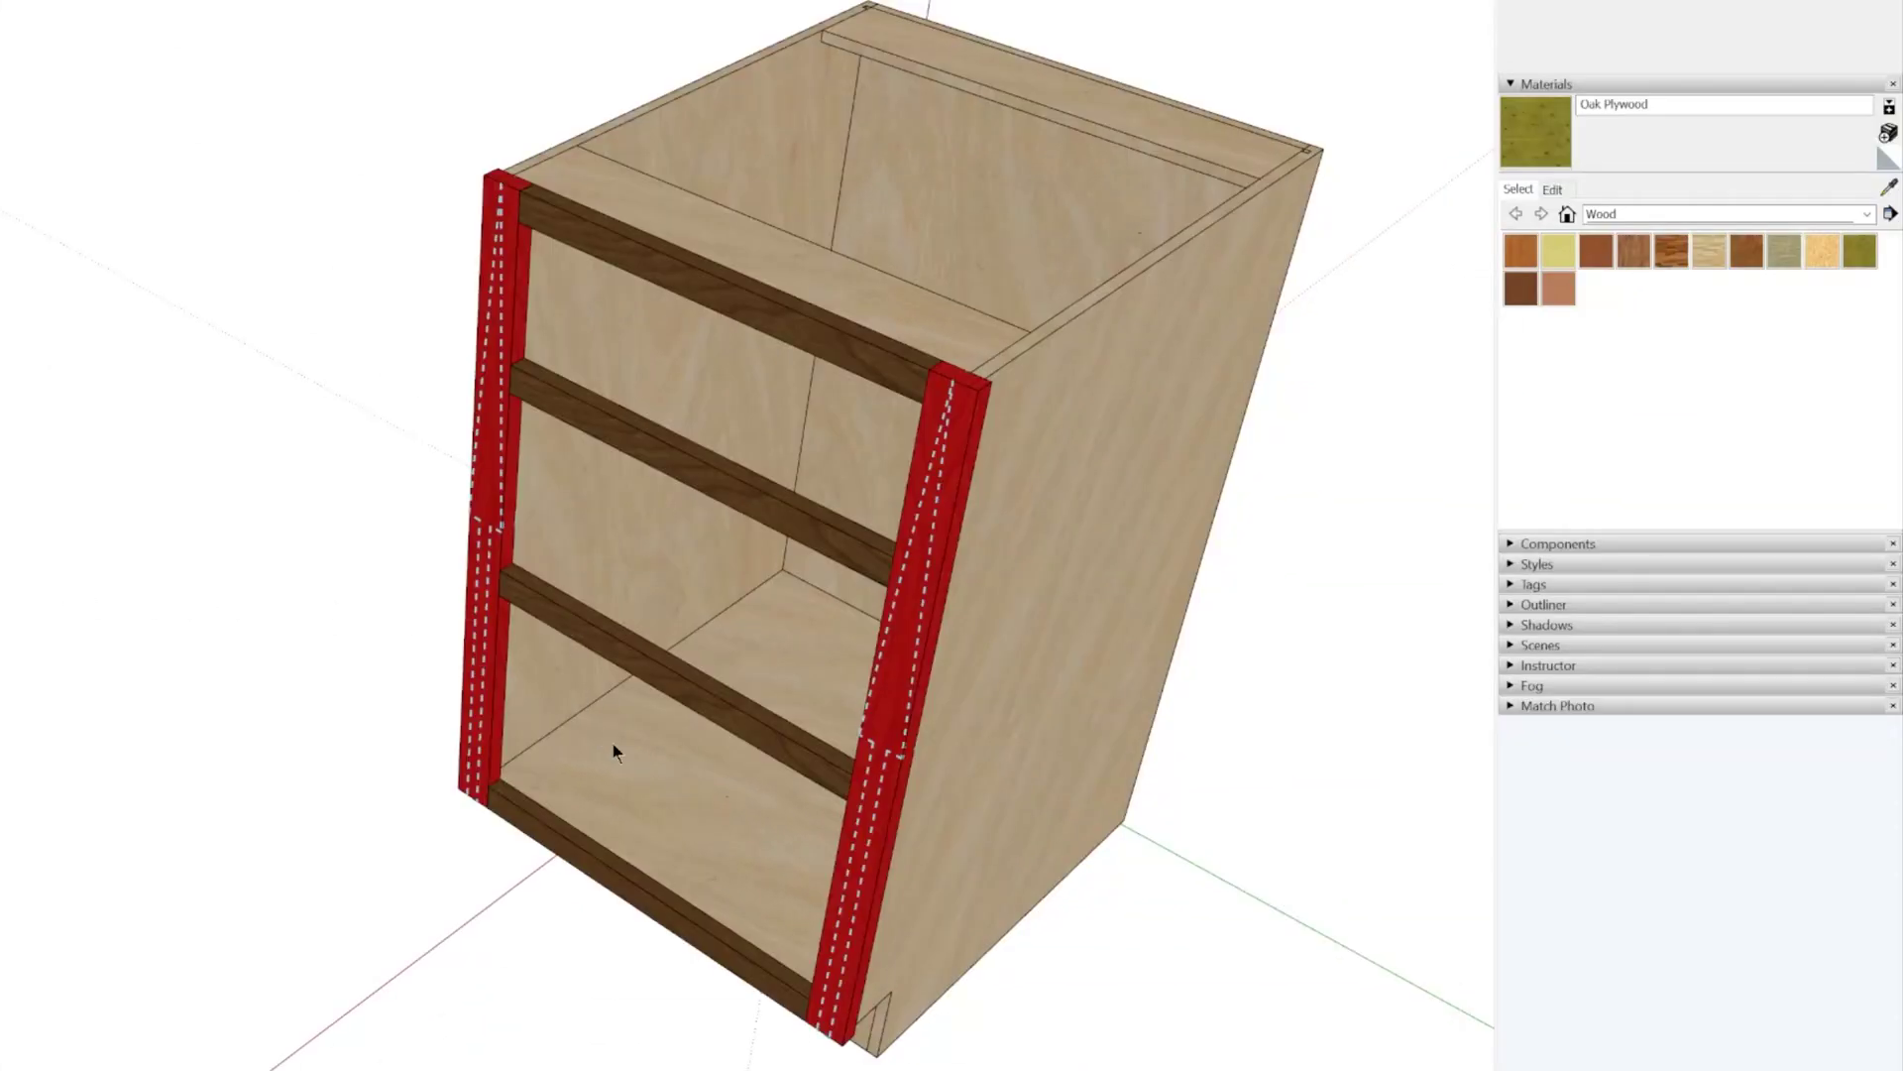
{"action": "middle_click_drag", "start_coordinate": [615, 746], "coordinate": [842, 362]}
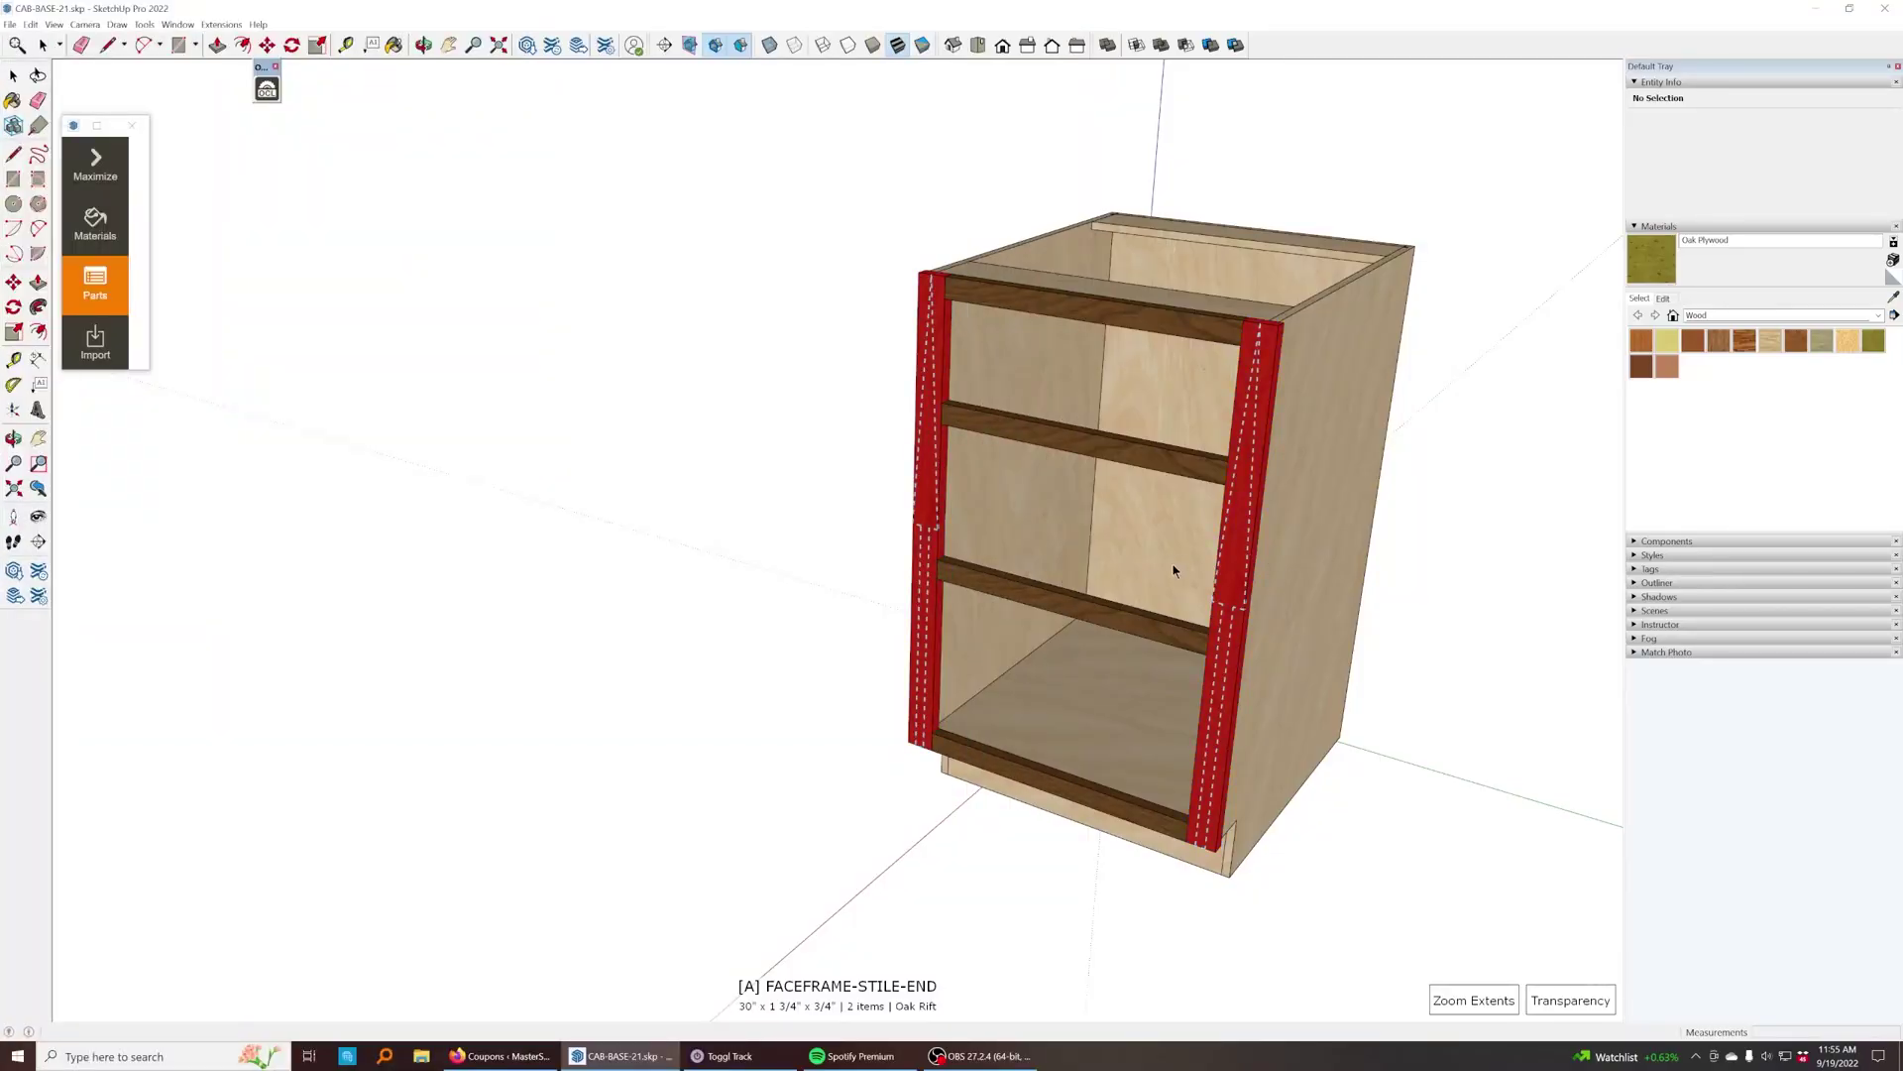
{"action": "middle_click_drag", "start_coordinate": [1229, 556], "coordinate": [1001, 682]}
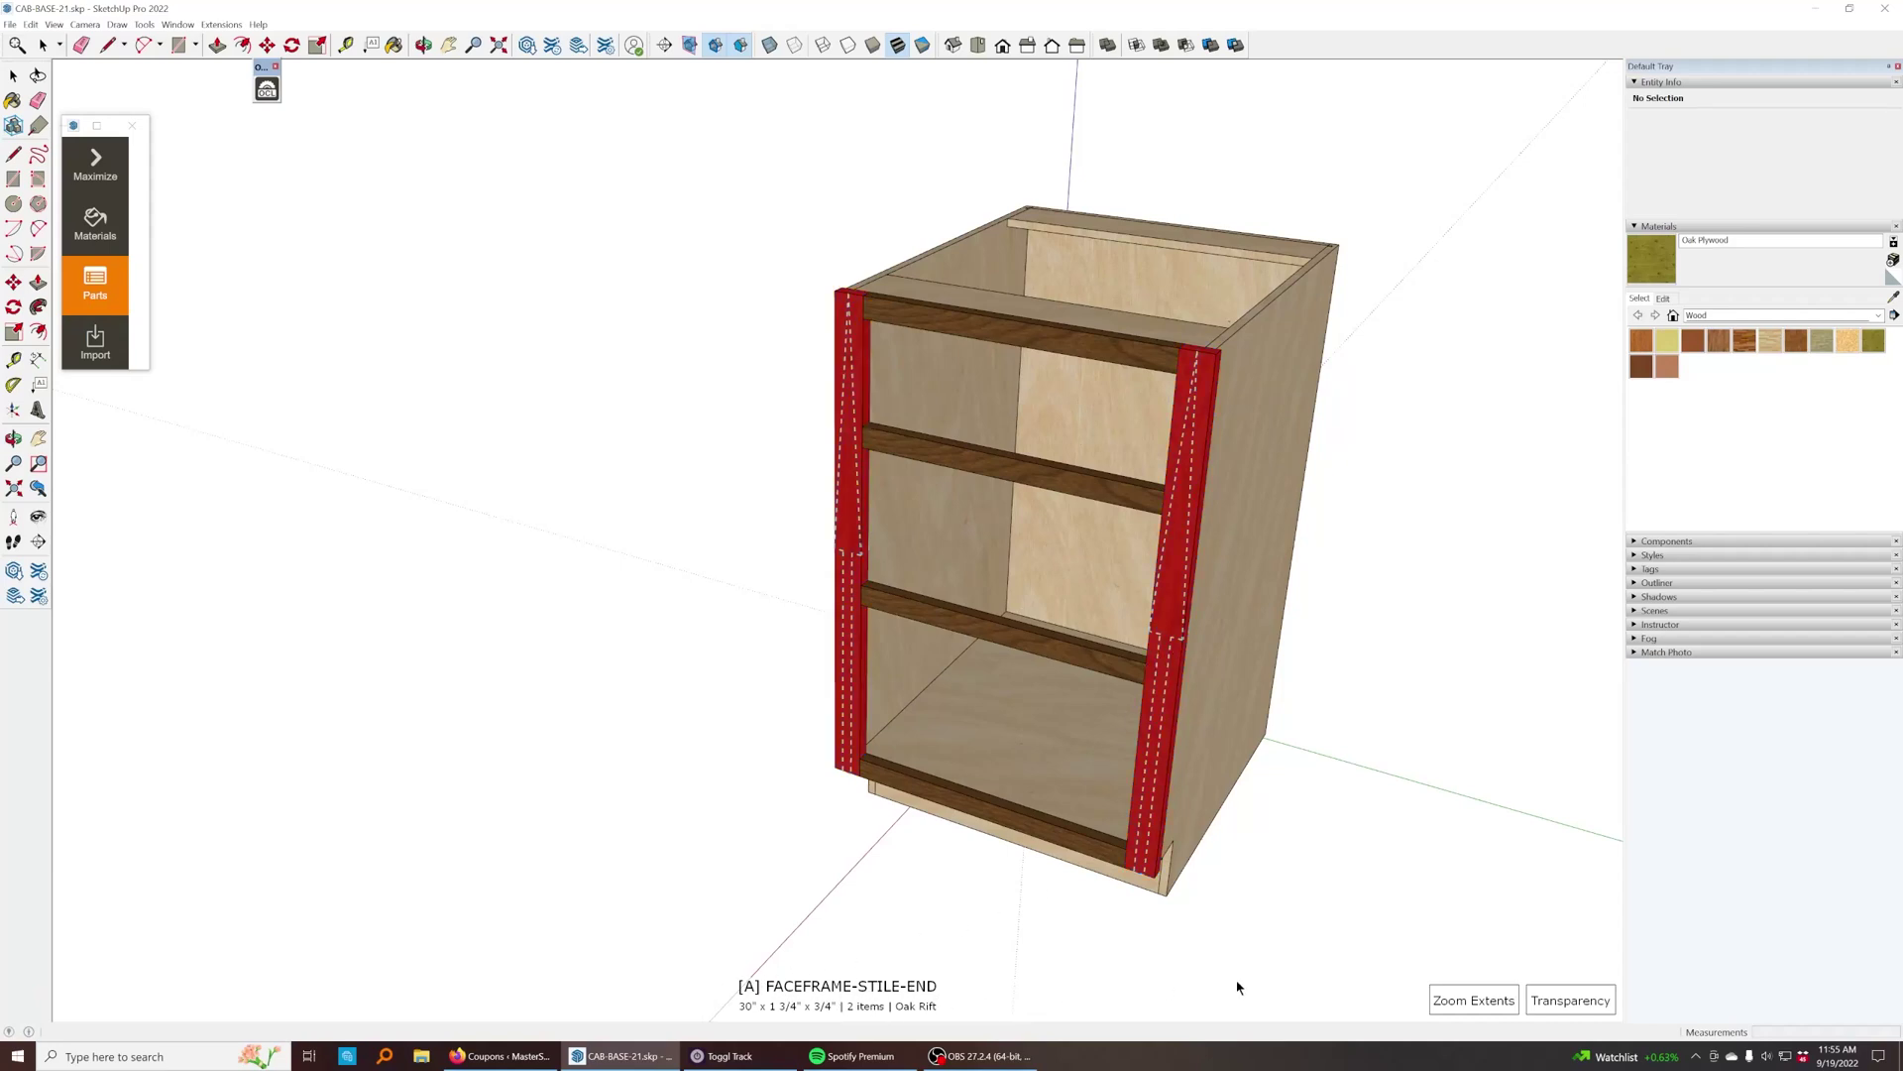
{"action": "left_click", "coordinate": [1485, 1004]}
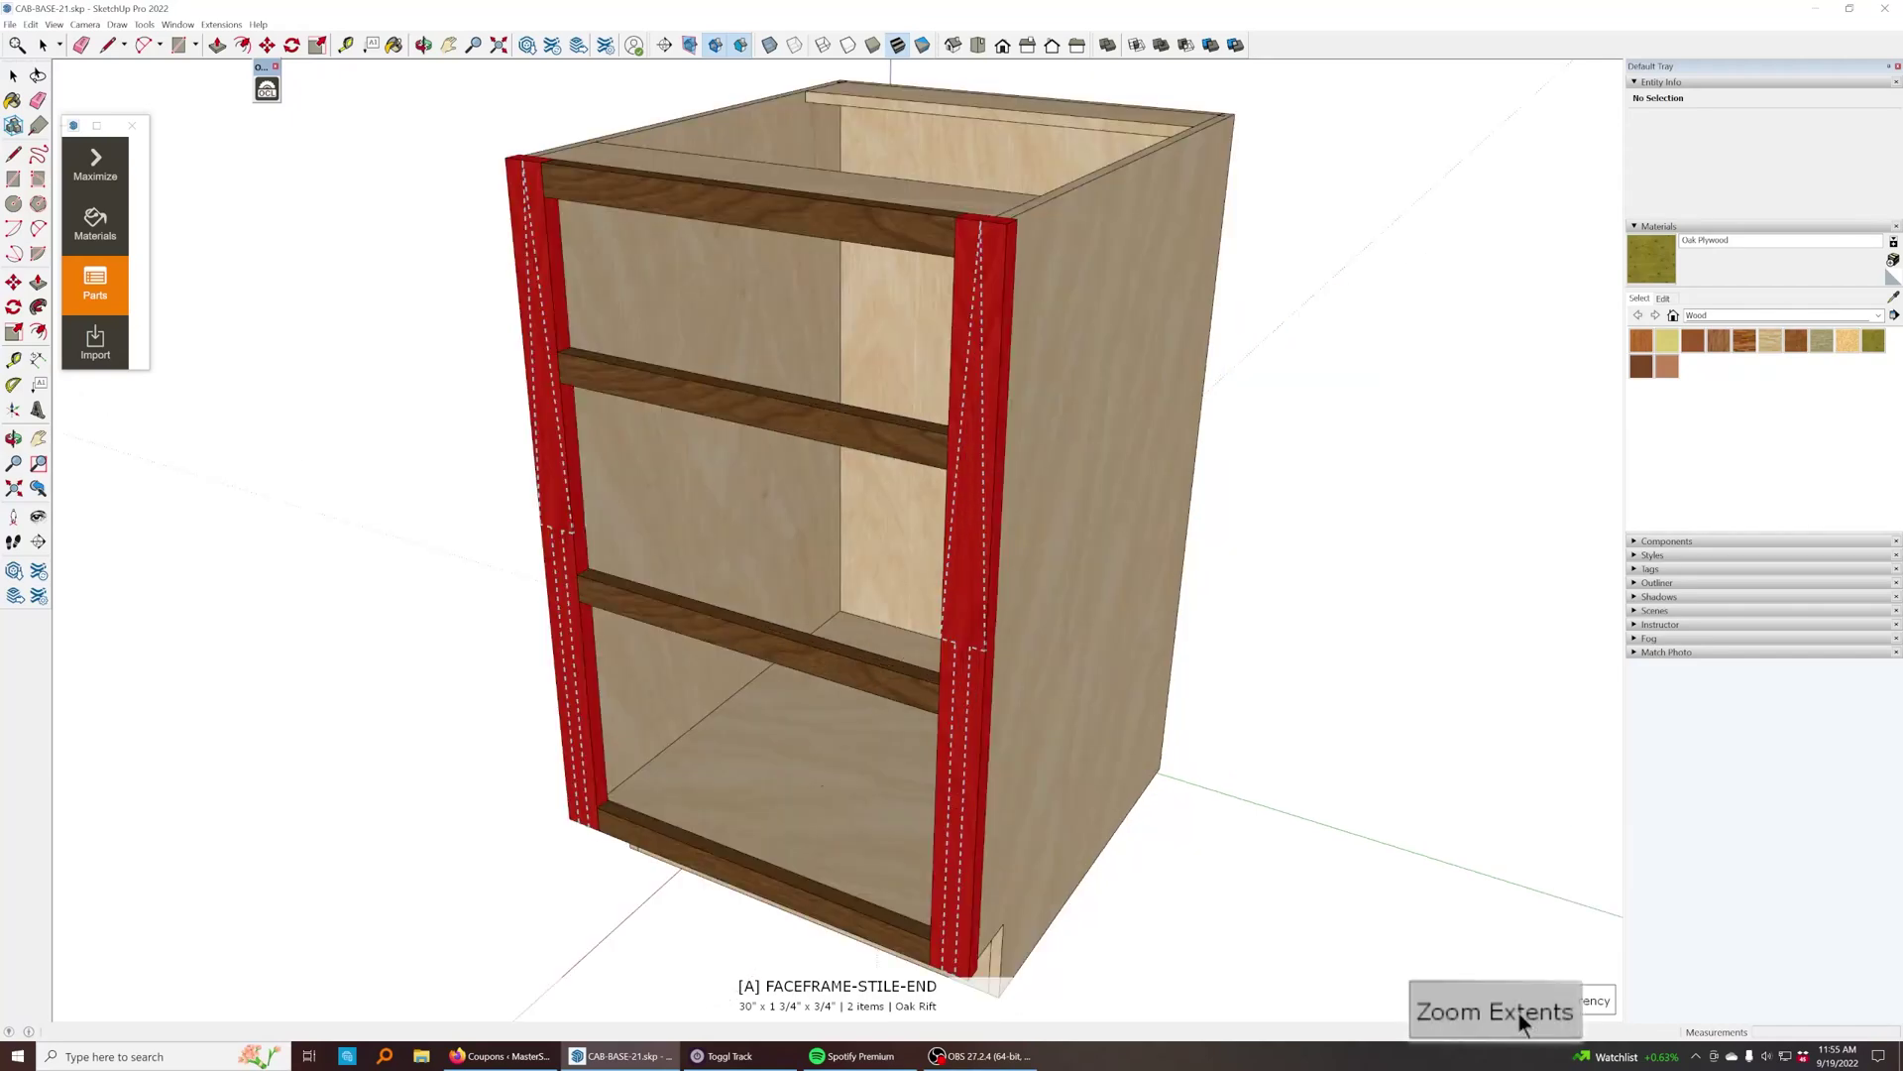
Step: Highlight the Plywood Maple 1/2" RAIL parts in the model and inspect them from the cabinet's front, underside and back
{"action": "left_click", "coordinate": [130, 300]}
{"action": "scroll", "coordinate": [402, 637], "scroll_direction": "down", "scroll_amount": 3}
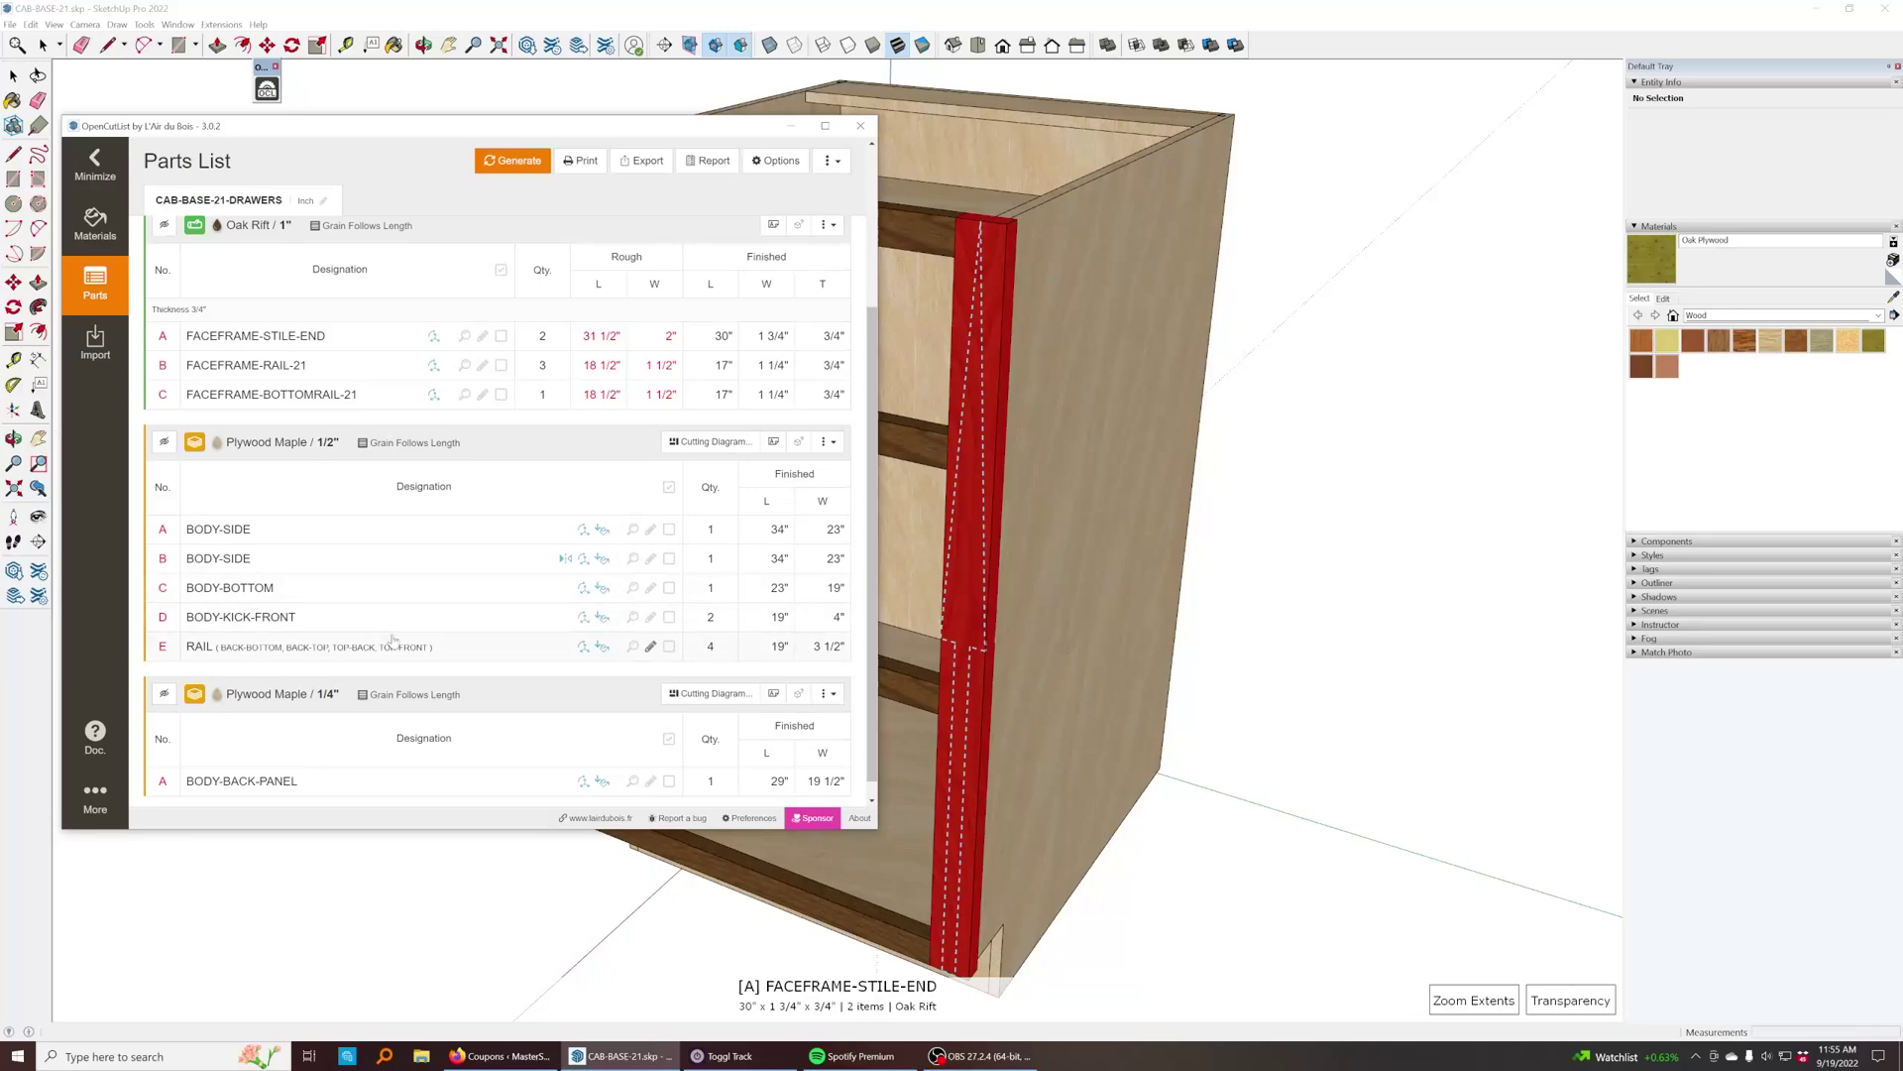
{"action": "left_click", "coordinate": [632, 637]}
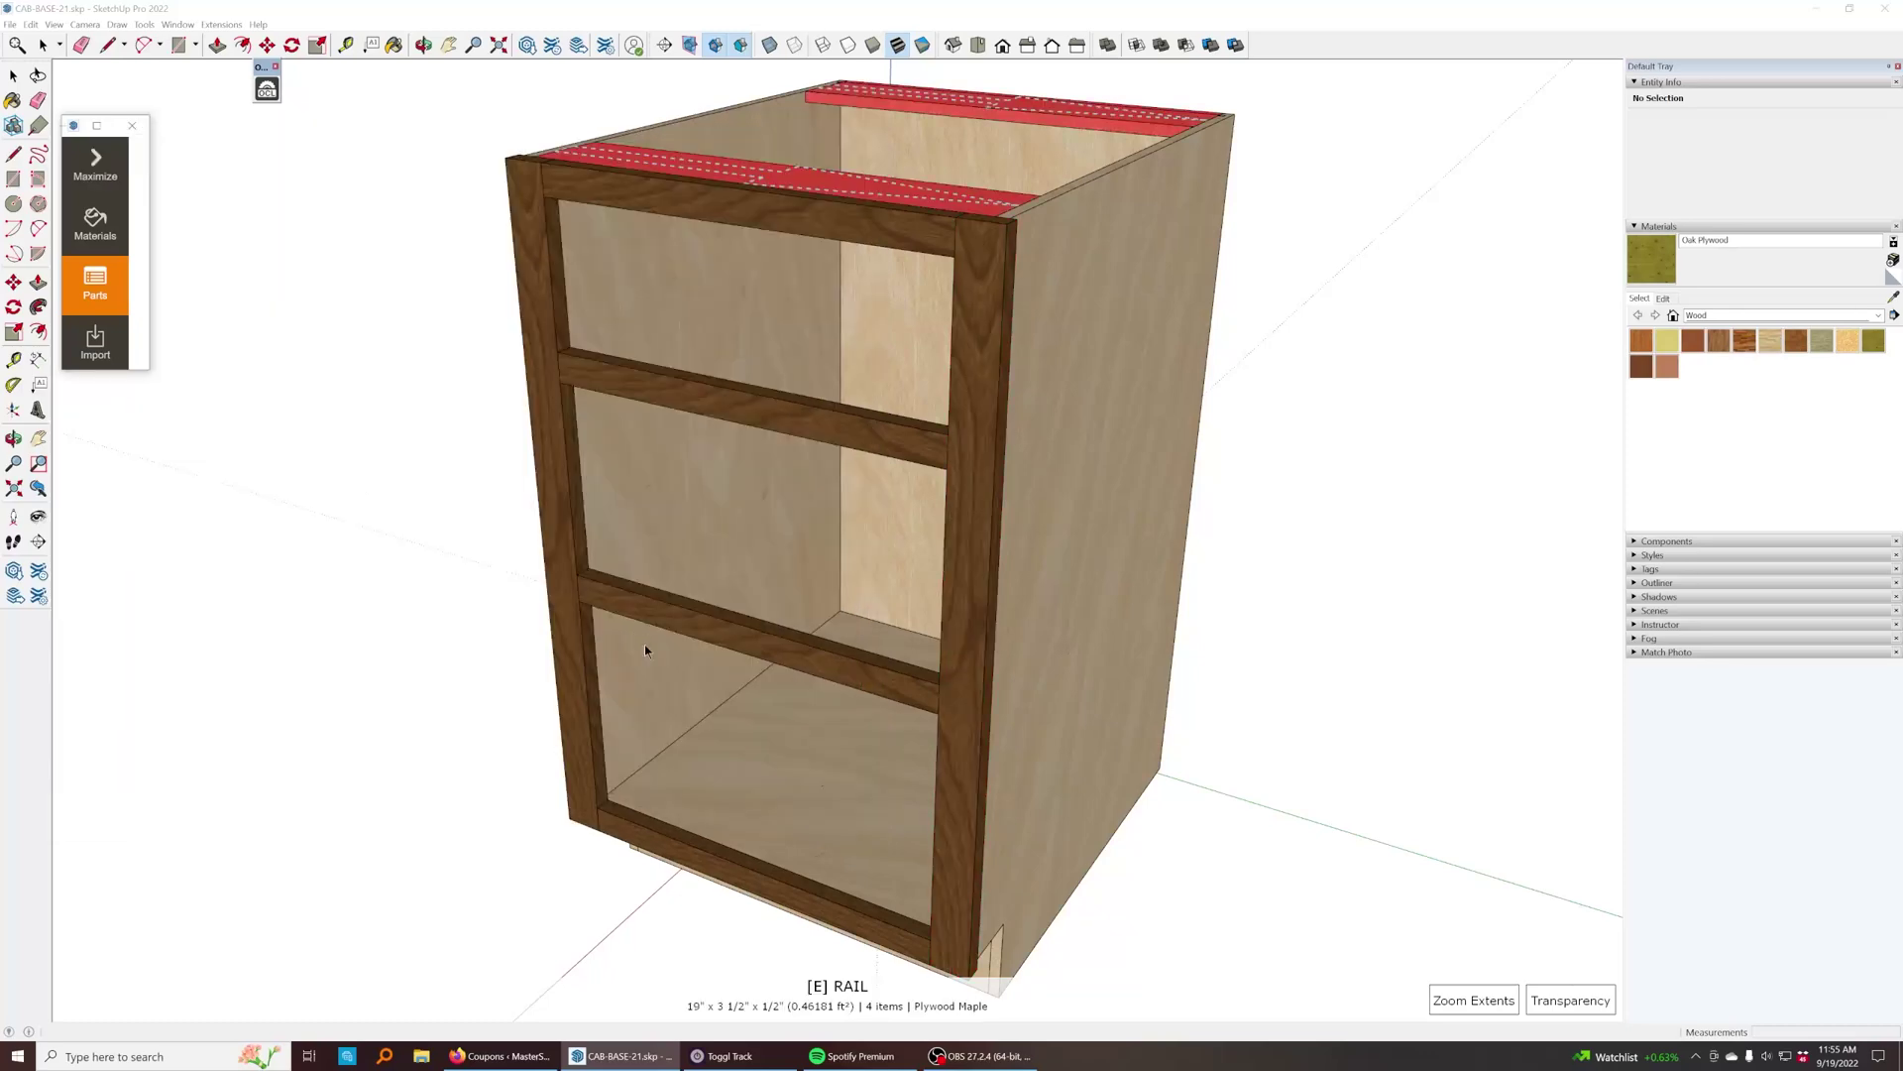
{"action": "middle_click_drag", "start_coordinate": [1164, 769], "coordinate": [1096, 432]}
{"action": "left_click", "coordinate": [1471, 1001]}
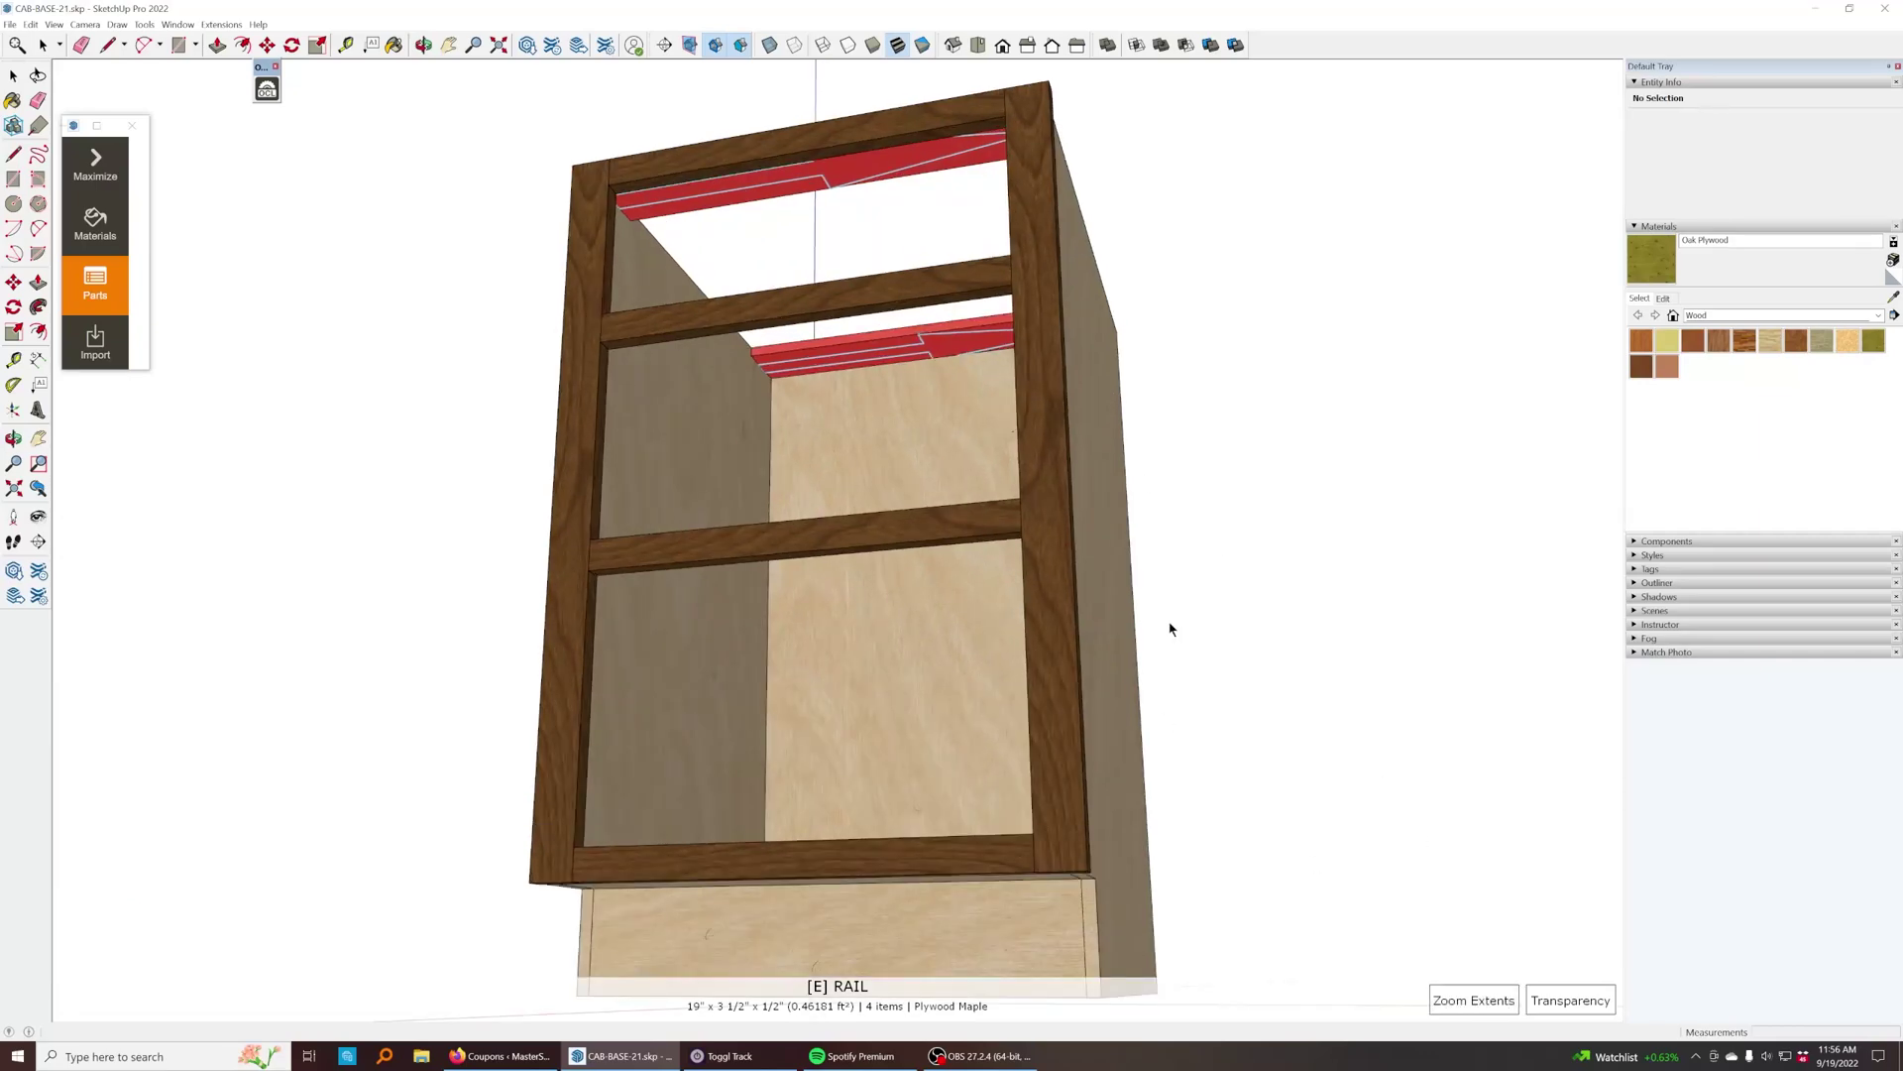
{"action": "middle_click_drag", "start_coordinate": [1181, 625], "coordinate": [1076, 694]}
{"action": "scroll", "coordinate": [1076, 694], "scroll_direction": "down", "scroll_amount": 5}
{"action": "middle_click_drag", "start_coordinate": [875, 671], "coordinate": [1090, 595]}
Step: Turn on transparency for the highlighted rails and inspect their positions through the cabinet
{"action": "left_click", "coordinate": [1473, 999]}
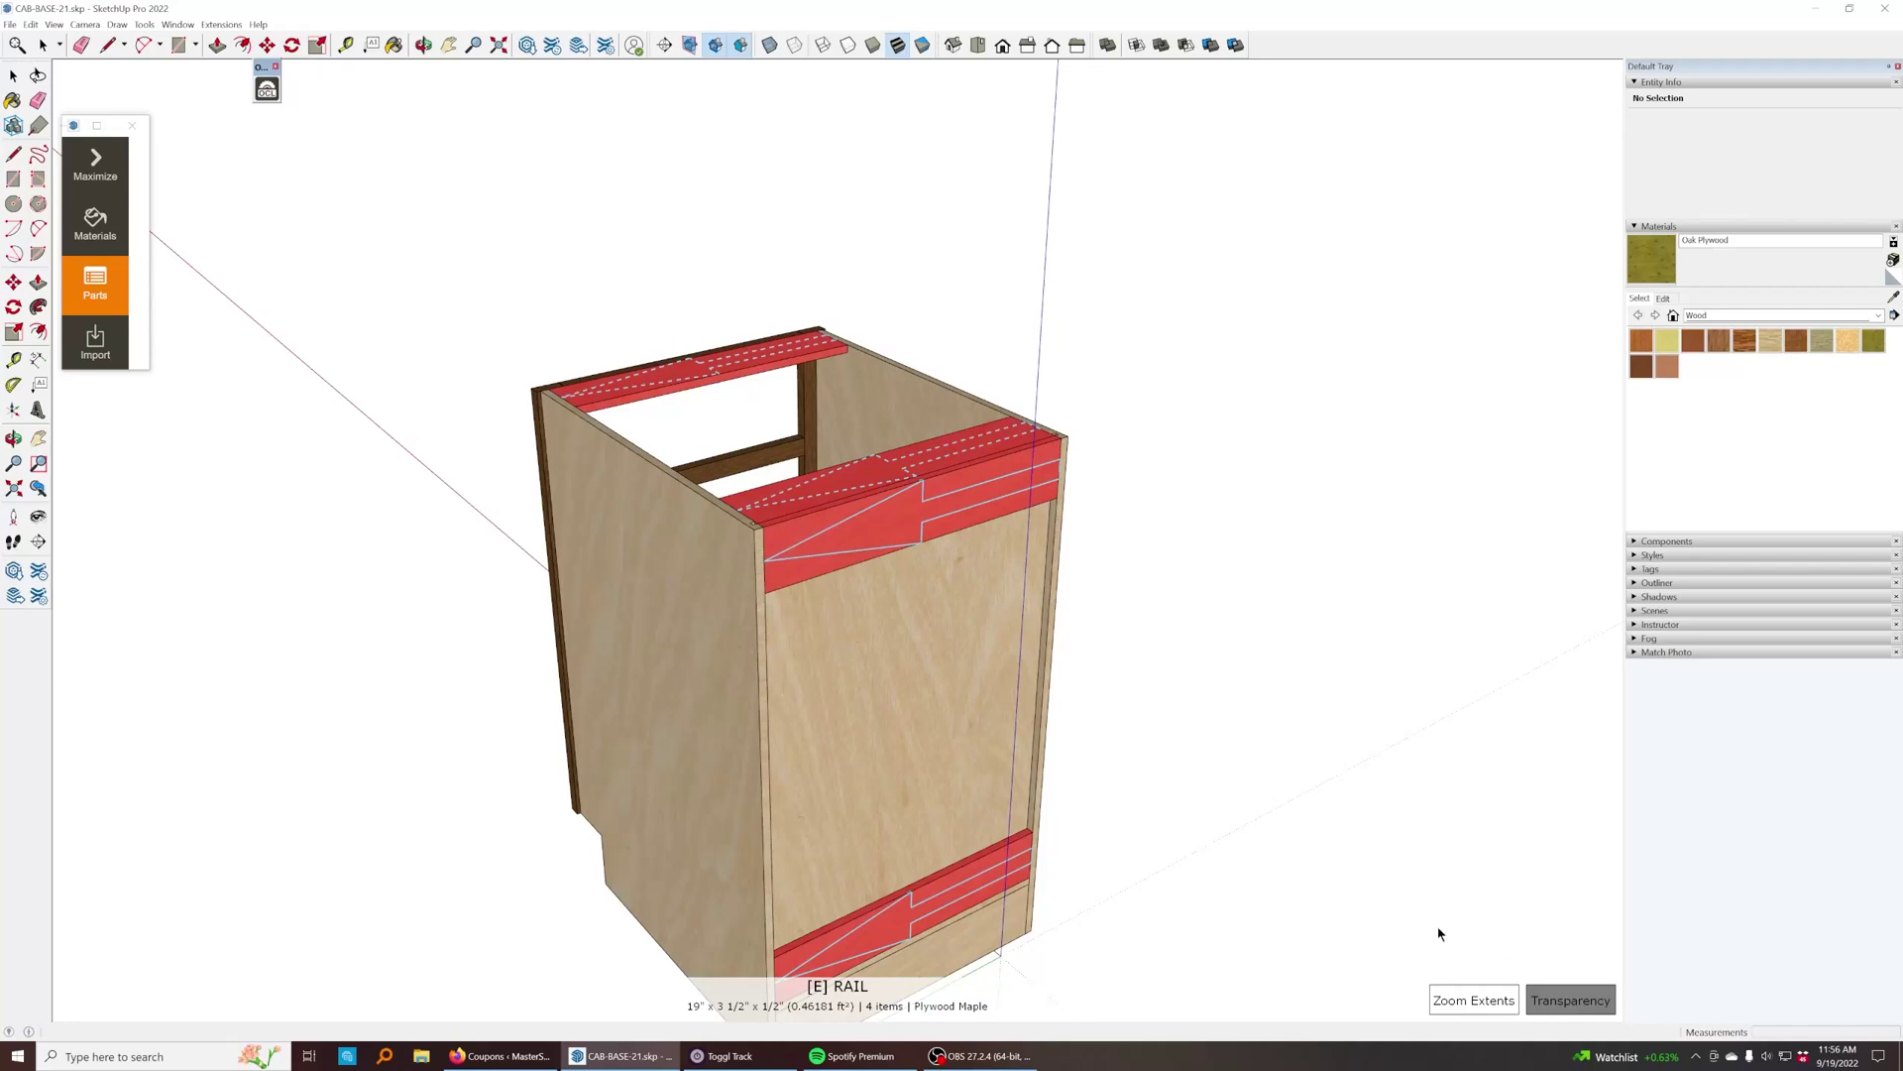
{"action": "middle_click_drag", "start_coordinate": [766, 793], "coordinate": [1009, 490]}
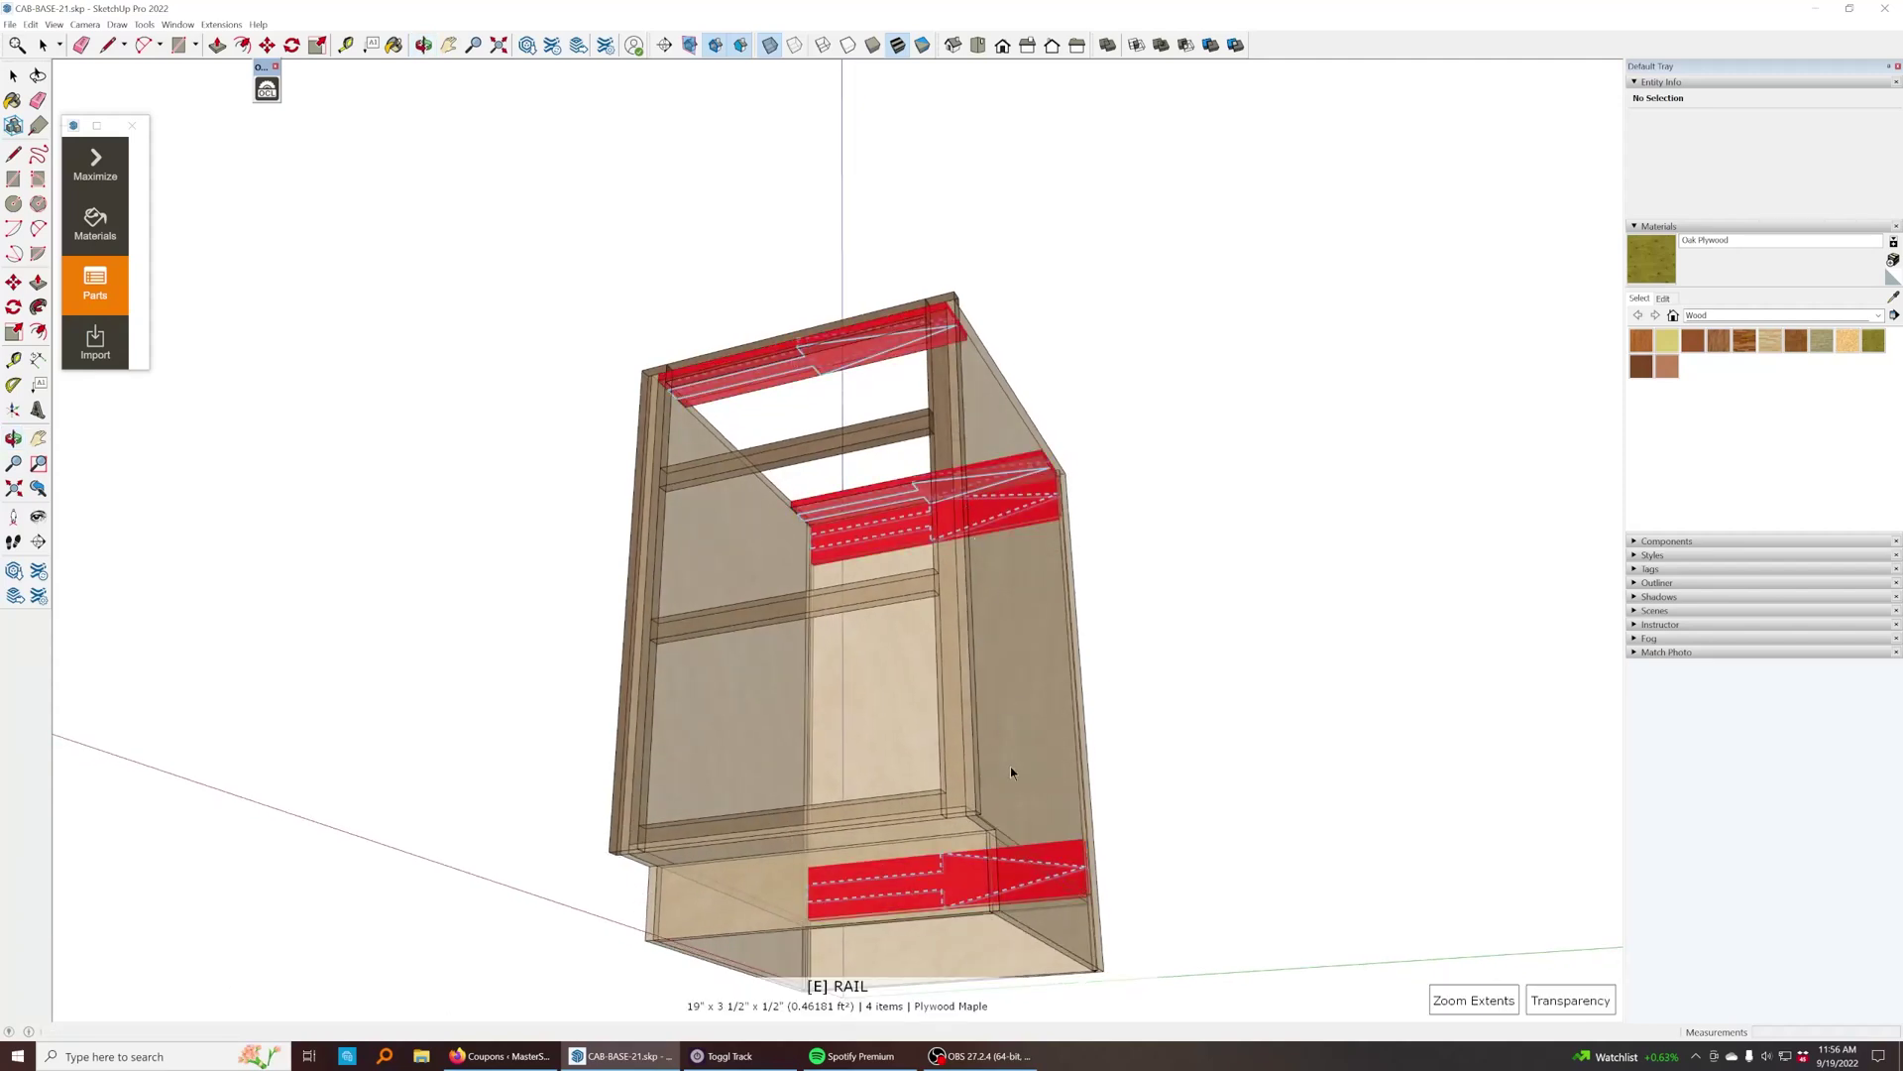
{"action": "middle_click_drag", "start_coordinate": [1129, 545], "coordinate": [967, 681]}
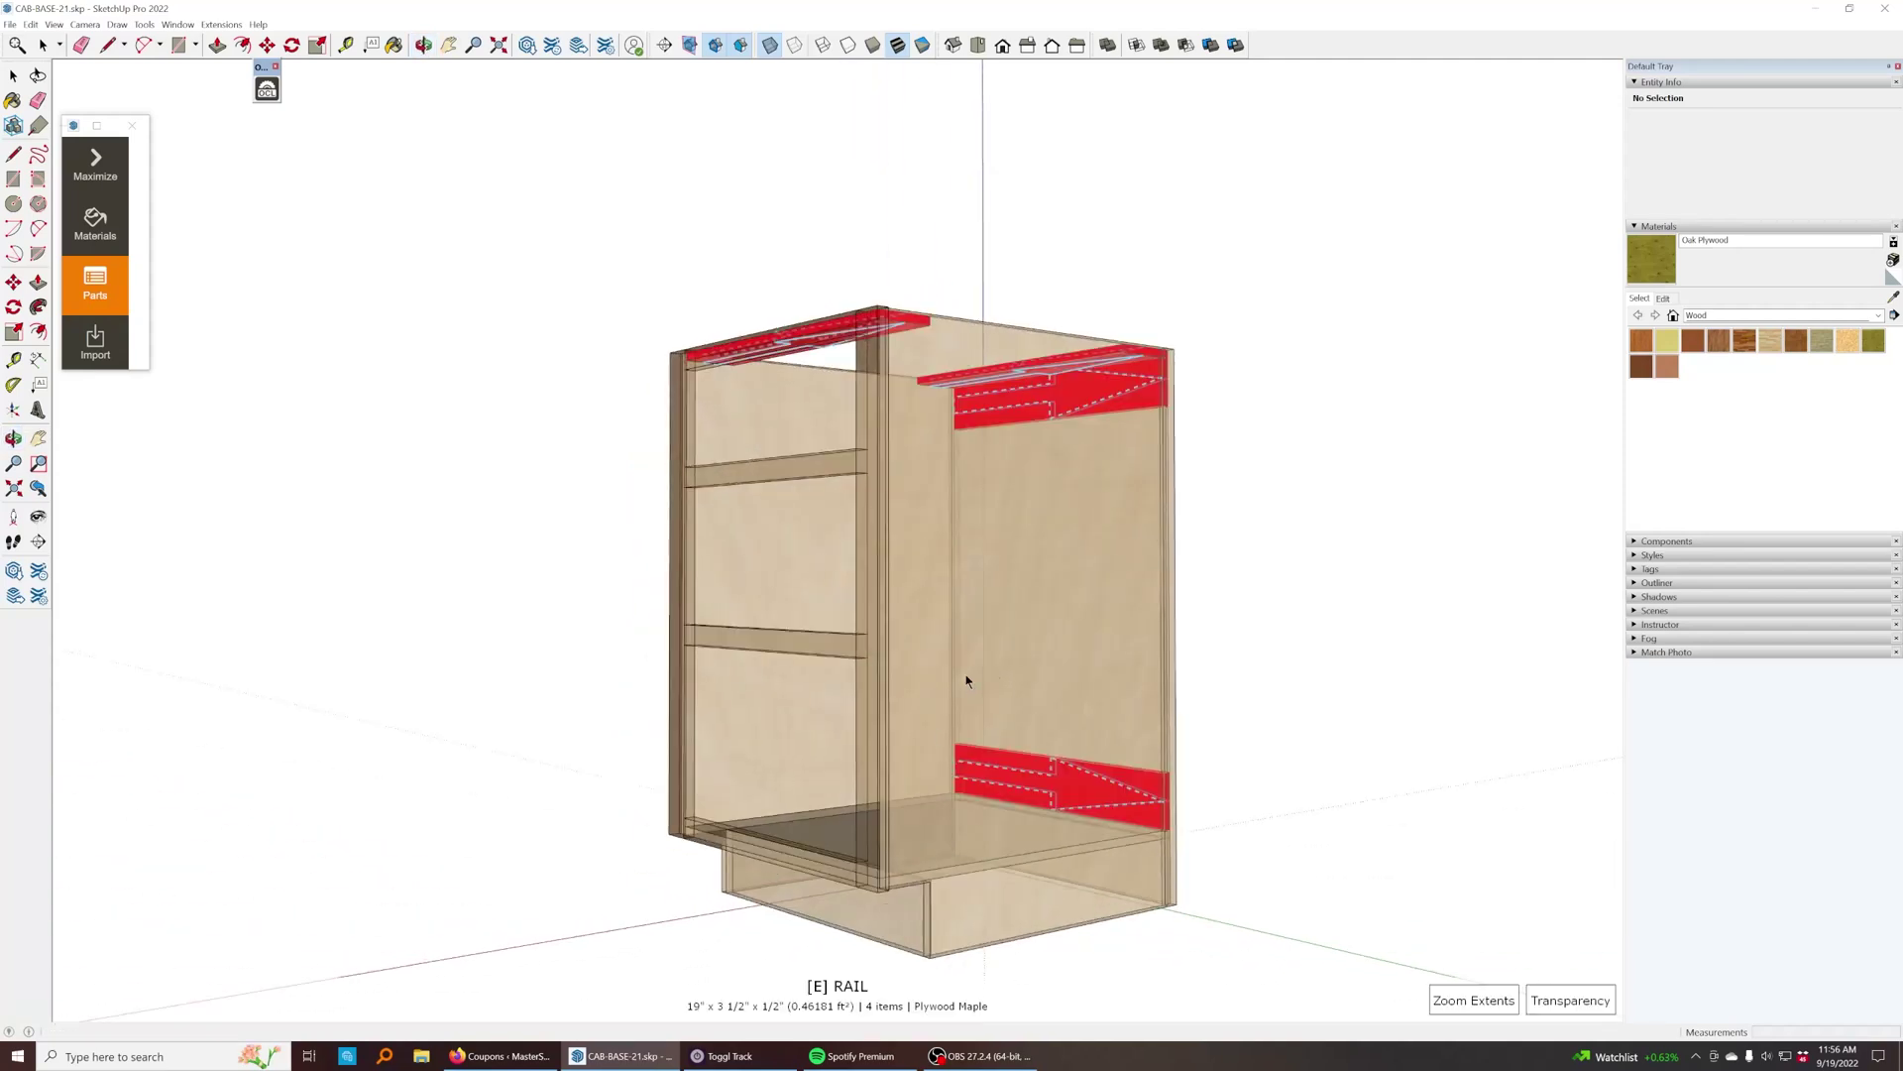
Step: Return to the parts list and review the Oak Rift and Plywood Maple part groups
{"action": "left_click", "coordinate": [94, 290]}
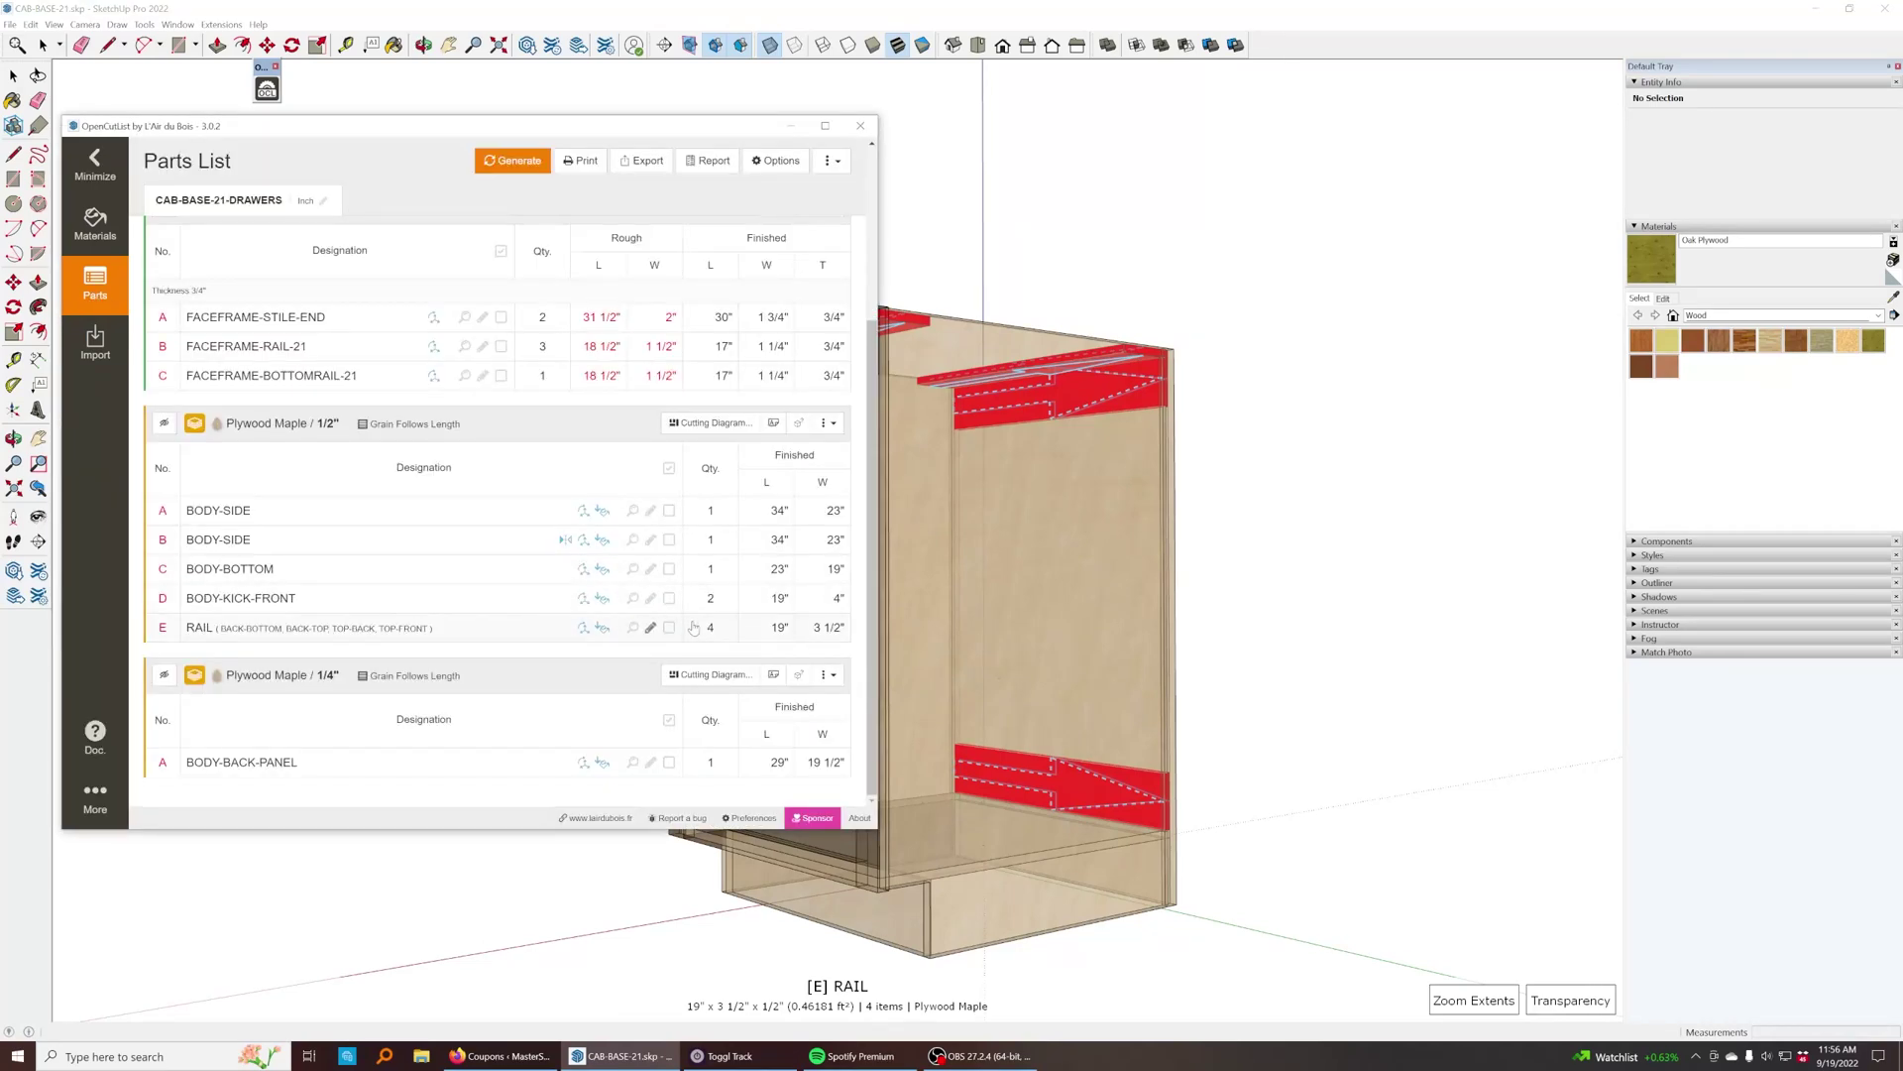
{"action": "scroll", "coordinate": [788, 763], "scroll_direction": "up", "scroll_amount": 2}
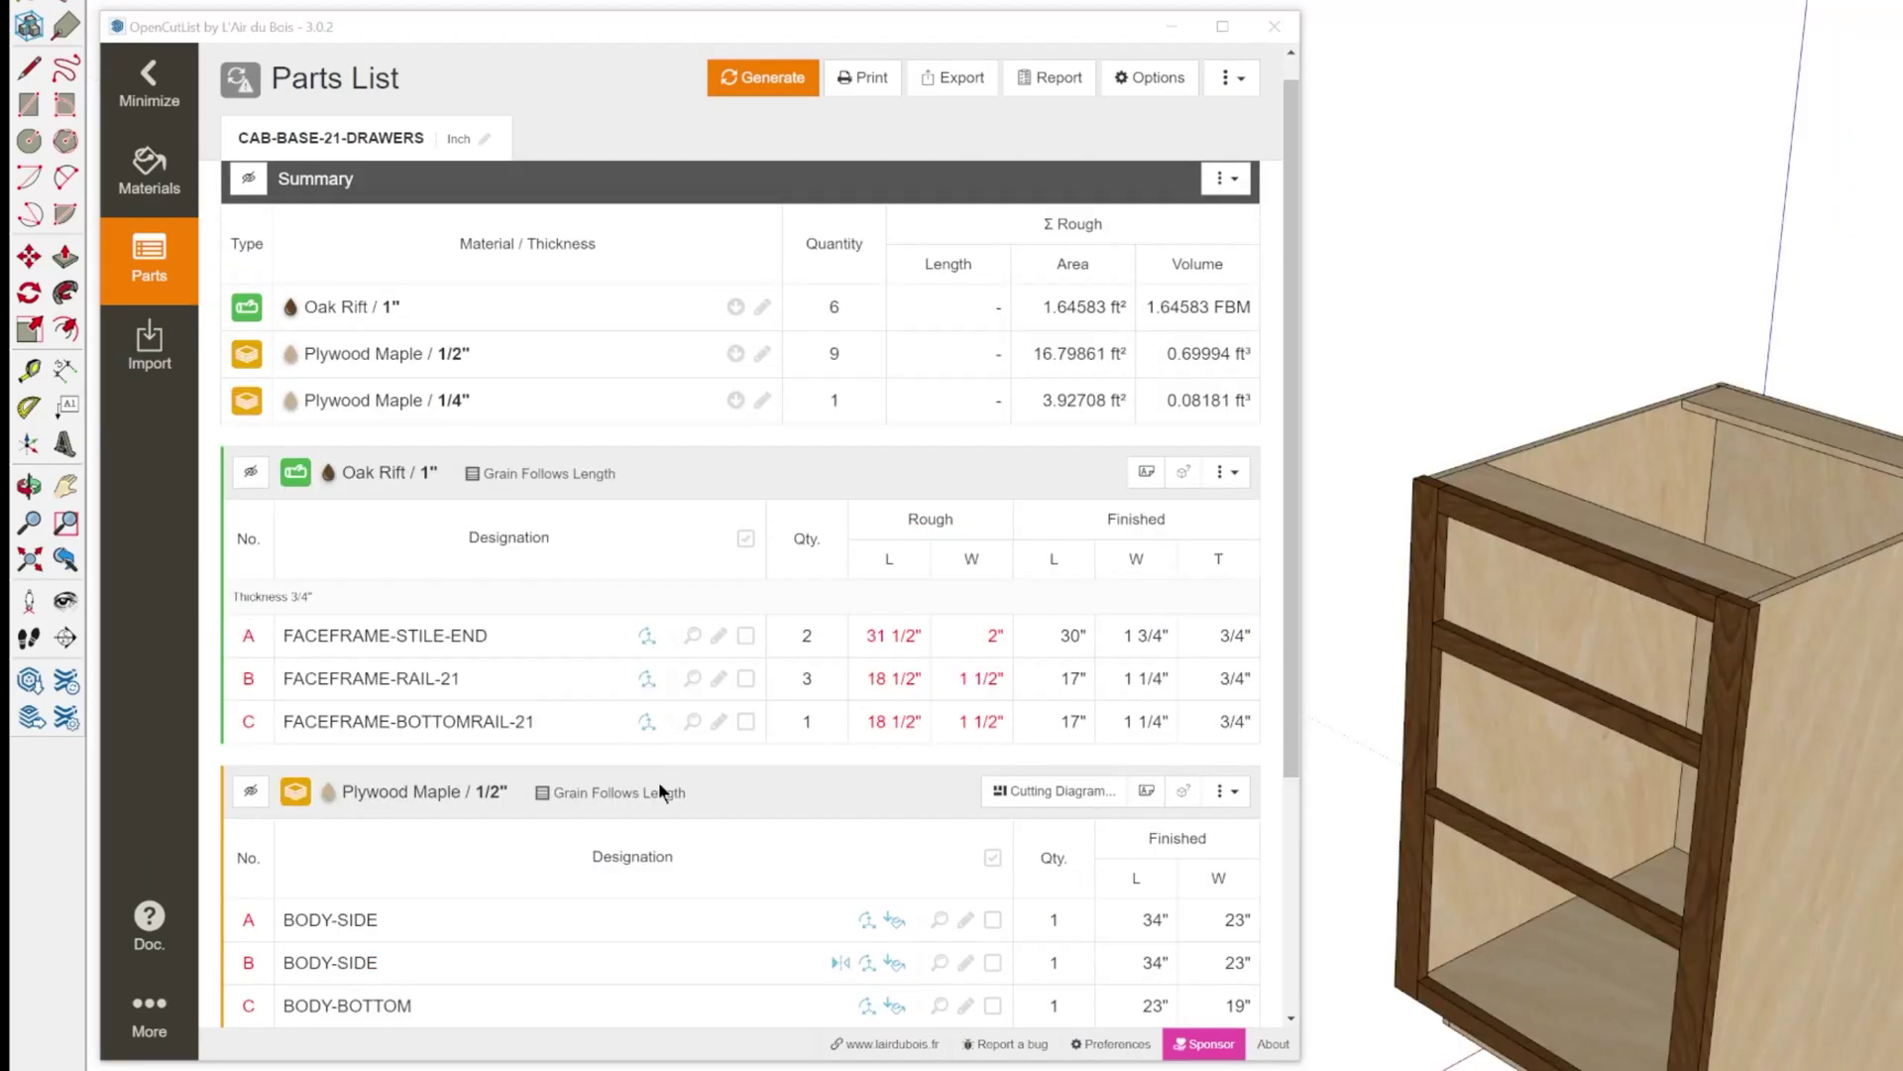
{"action": "scroll", "coordinate": [659, 781], "scroll_direction": "down", "scroll_amount": 3}
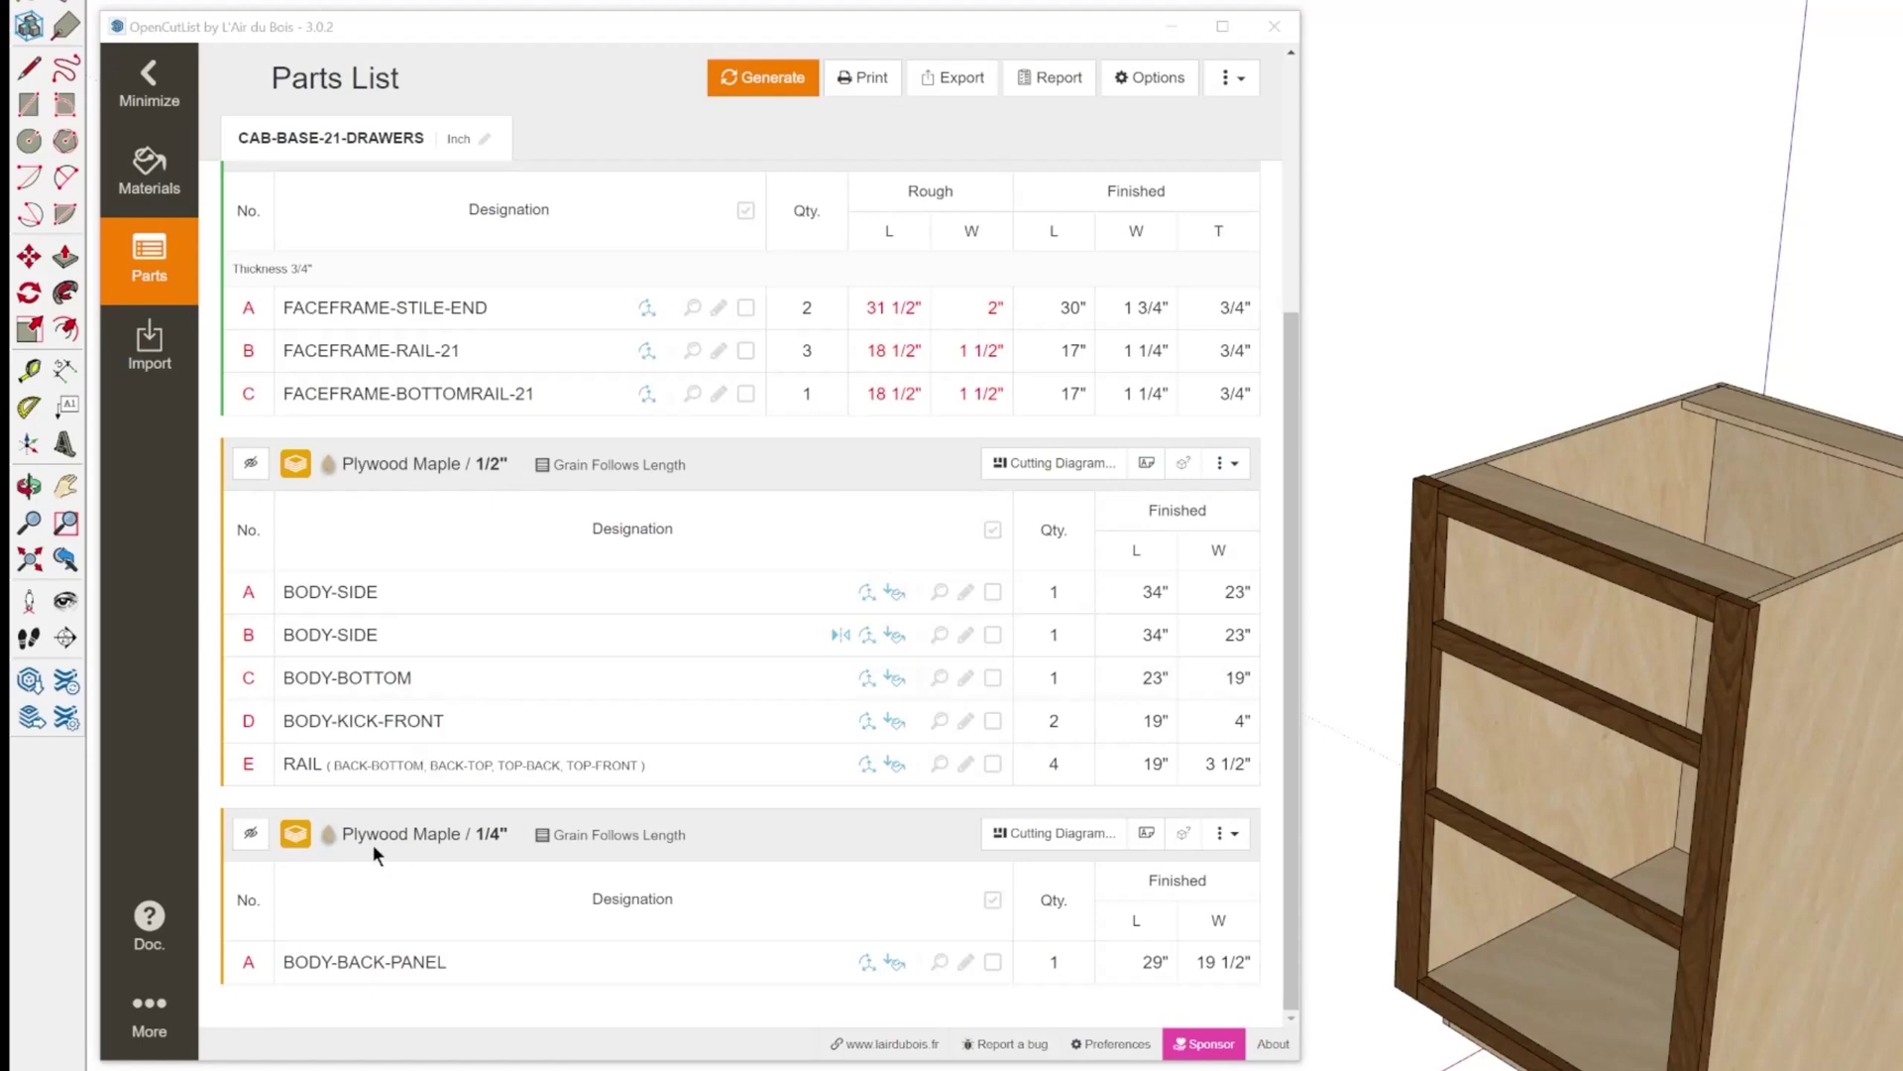
Step: Select the CABINET_BODY group in the model and step through its back panel, bottom, kick-front and side components in the Outliner
{"action": "left_click", "coordinate": [1880, 681]}
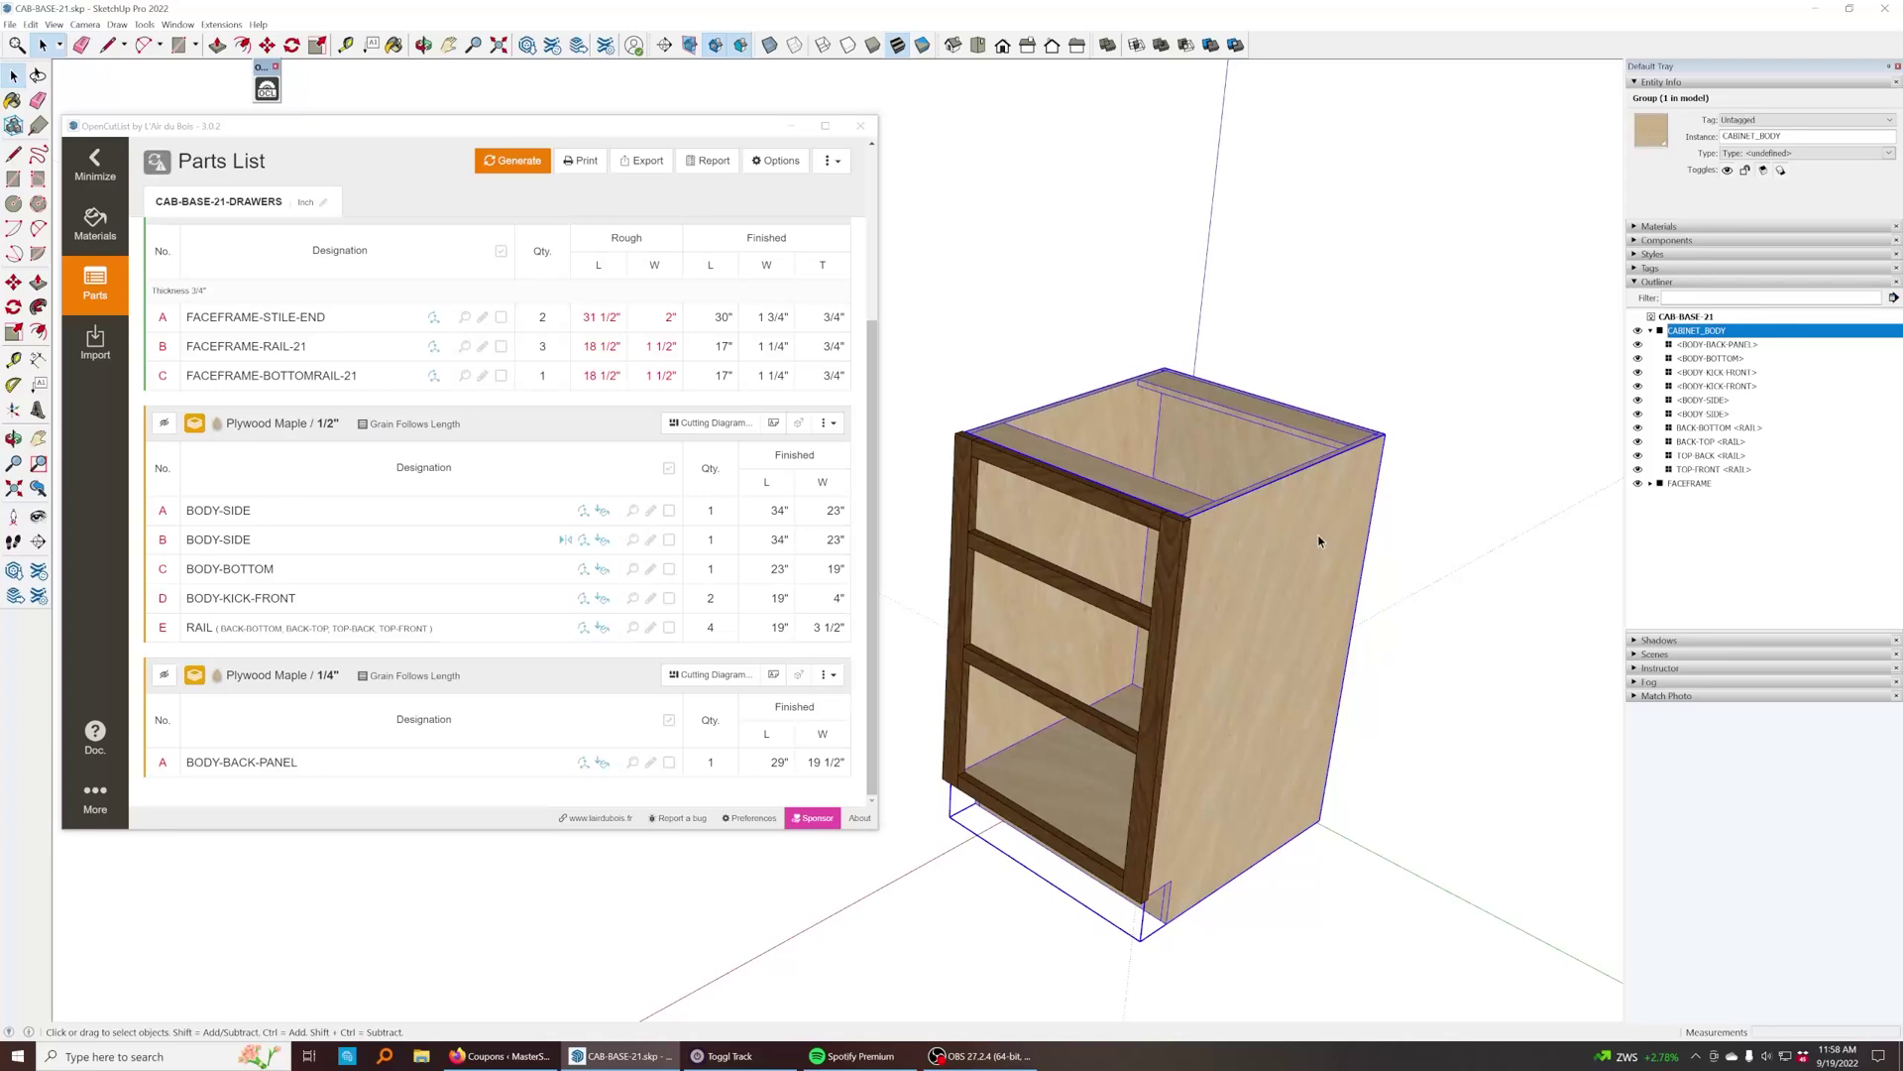
{"action": "left_click", "coordinate": [1698, 346]}
{"action": "left_click", "coordinate": [1697, 357]}
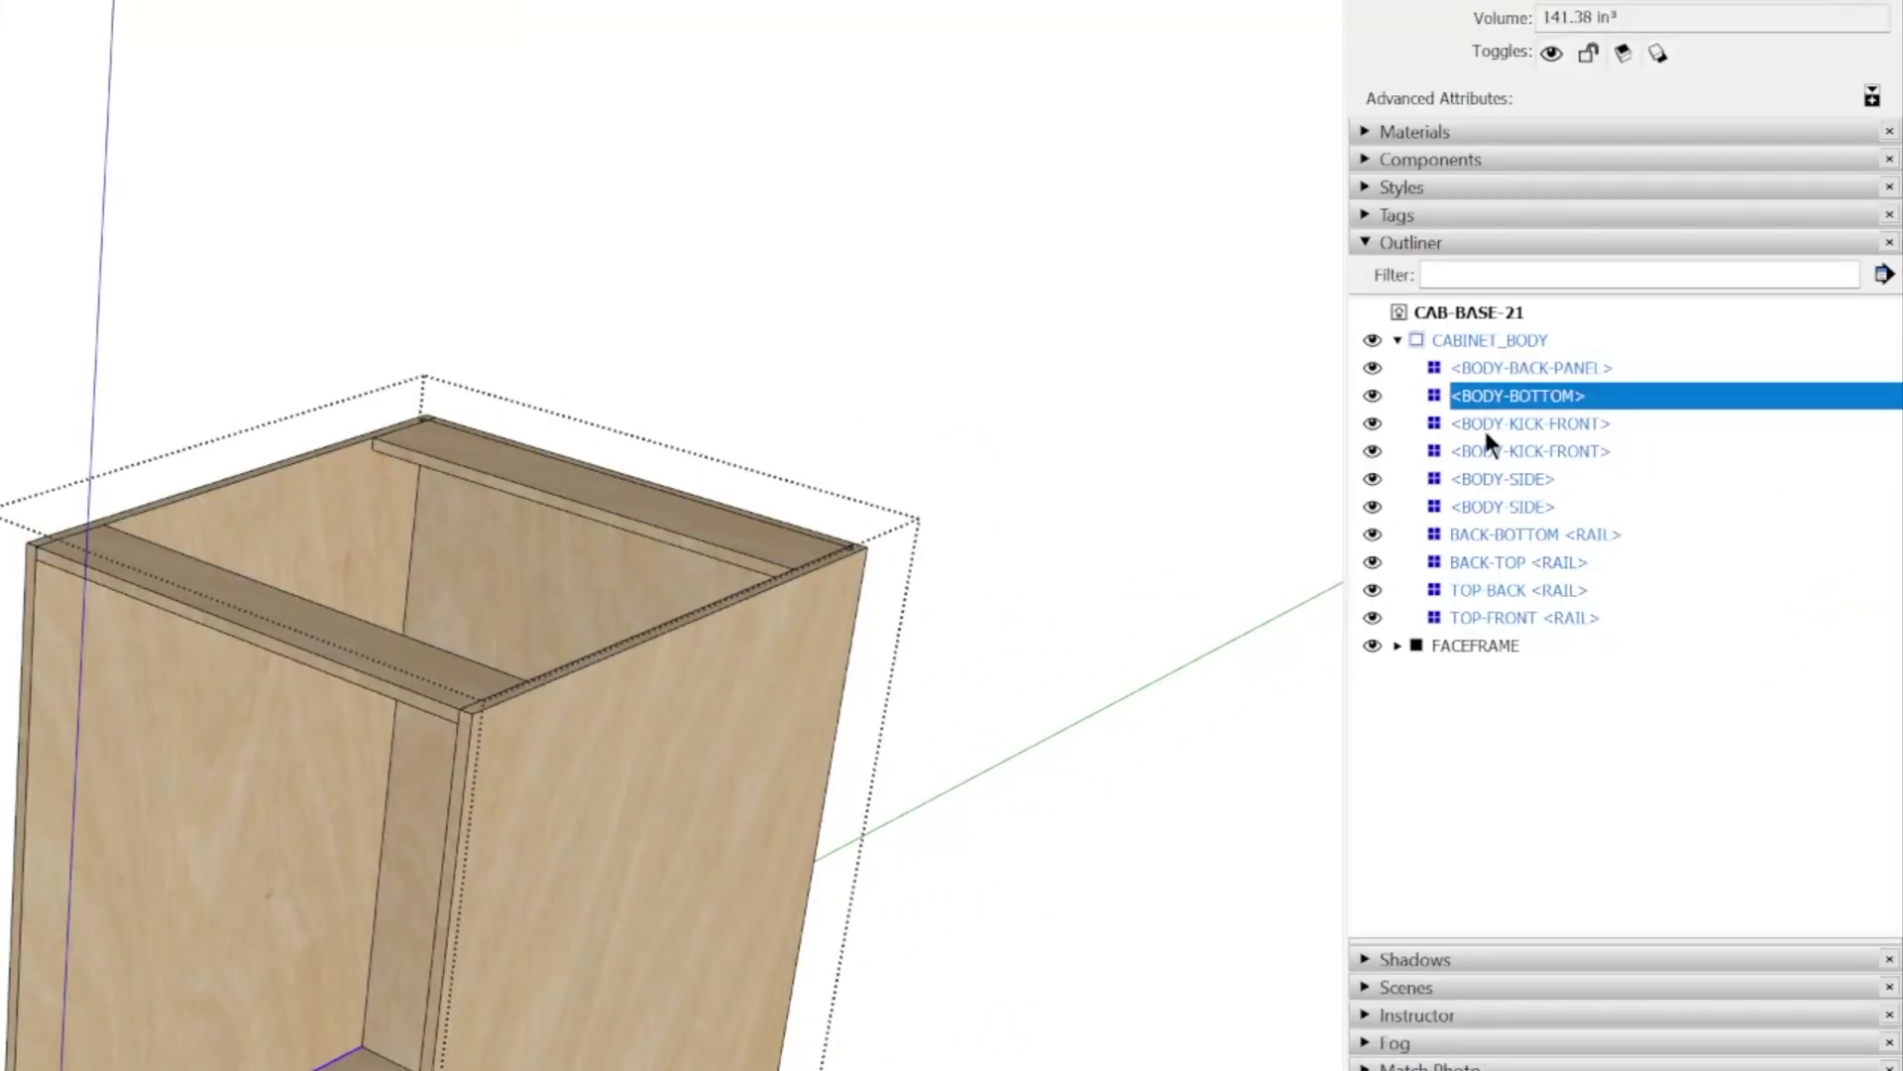
{"action": "left_click", "coordinate": [1485, 432]}
{"action": "left_click", "coordinate": [1485, 451]}
{"action": "left_click", "coordinate": [1477, 478]}
{"action": "left_click", "coordinate": [1484, 509]}
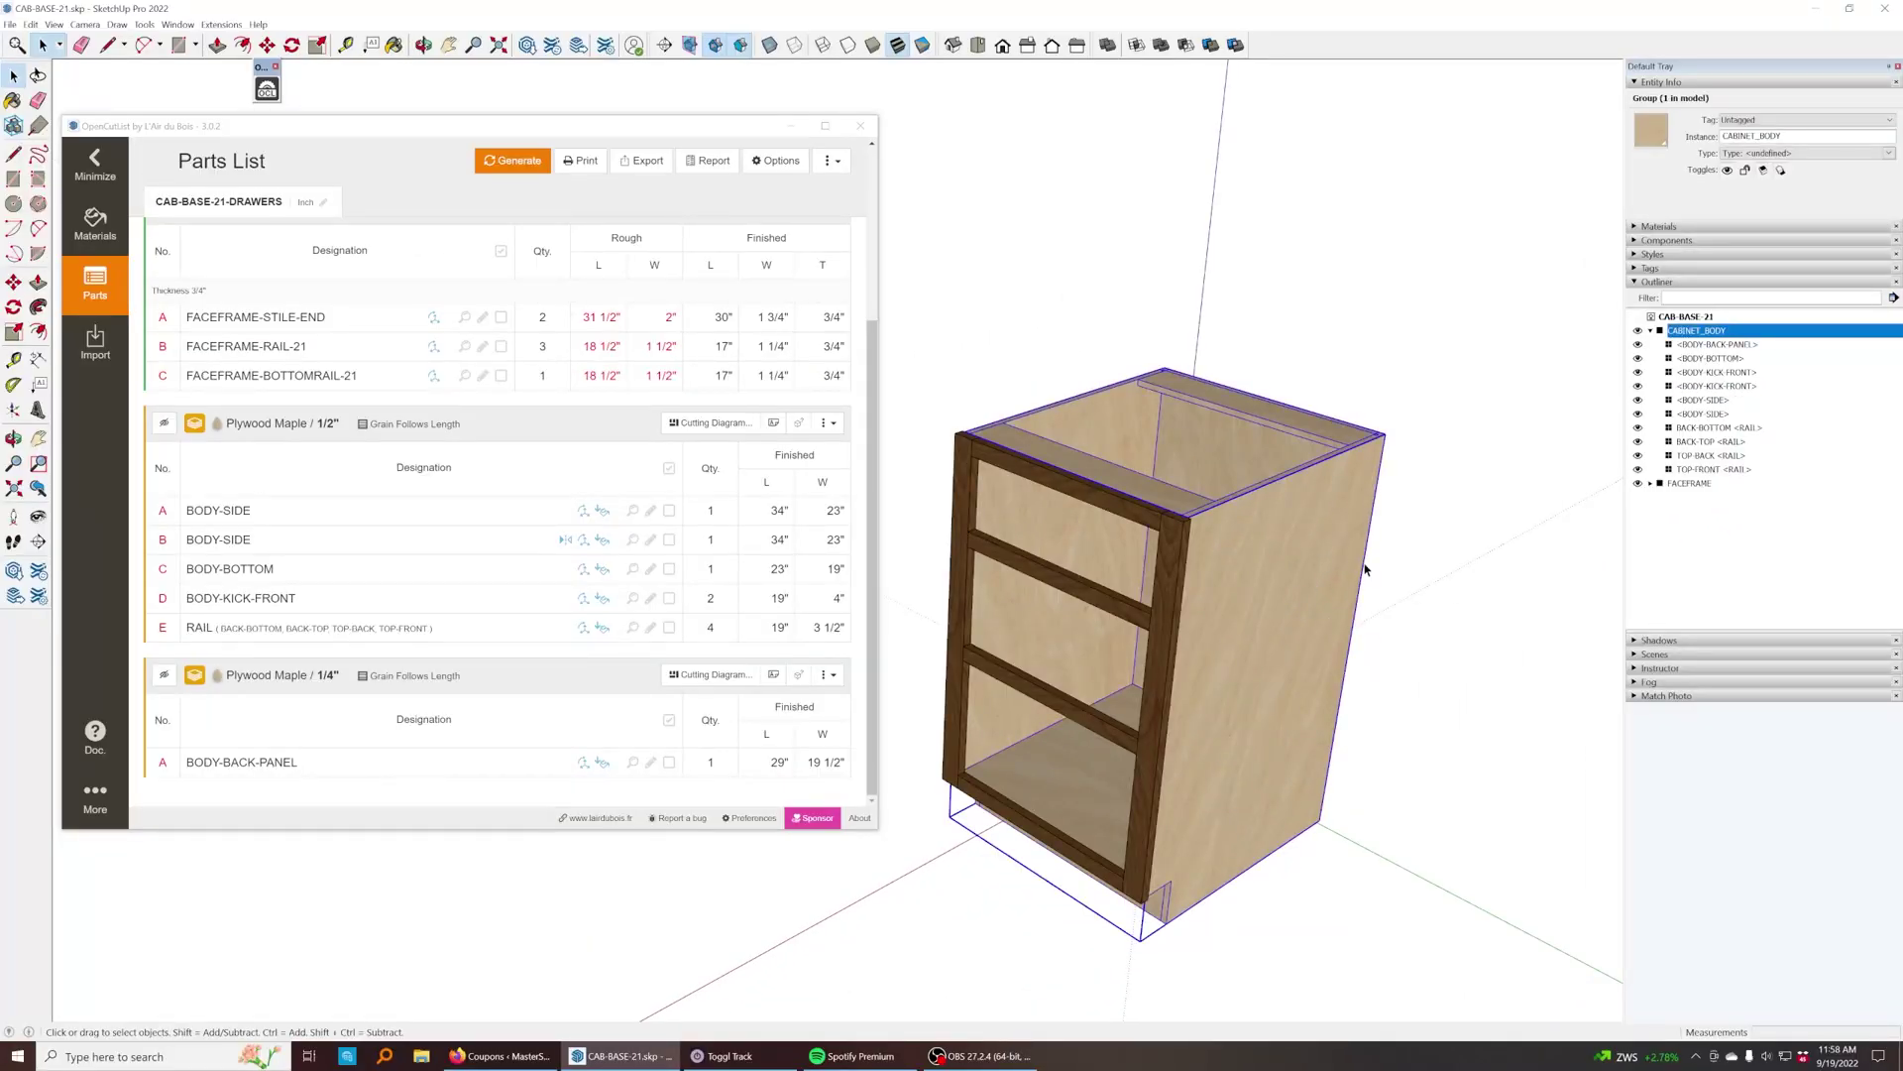
{"action": "scroll", "coordinate": [1205, 864], "scroll_direction": "up", "scroll_amount": 3}
{"action": "middle_click_drag", "start_coordinate": [1205, 864], "coordinate": [1272, 788]}
{"action": "scroll", "coordinate": [1271, 788], "scroll_direction": "down", "scroll_amount": 1}
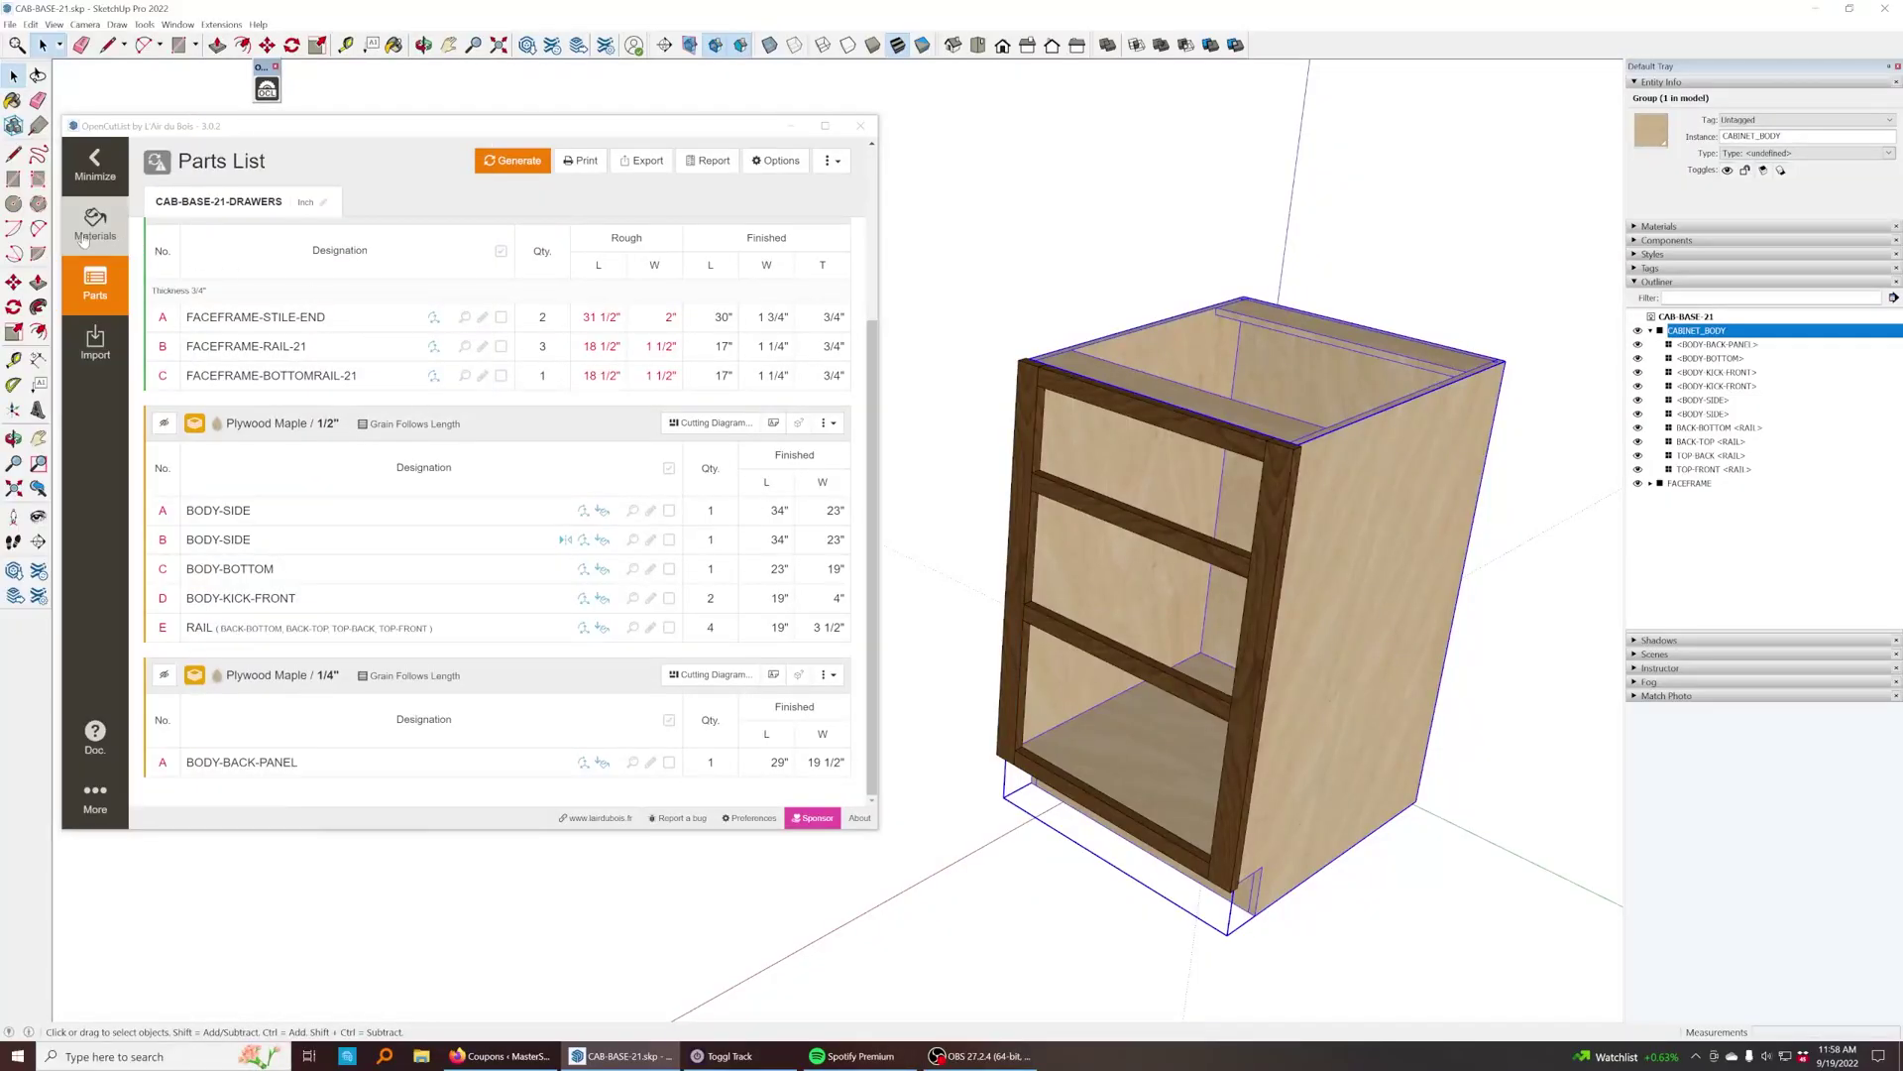
Step: Review the Plywood Maple material's cutting parameters and its density and price attributes, then close its properties unchanged
{"action": "left_click", "coordinate": [95, 223]}
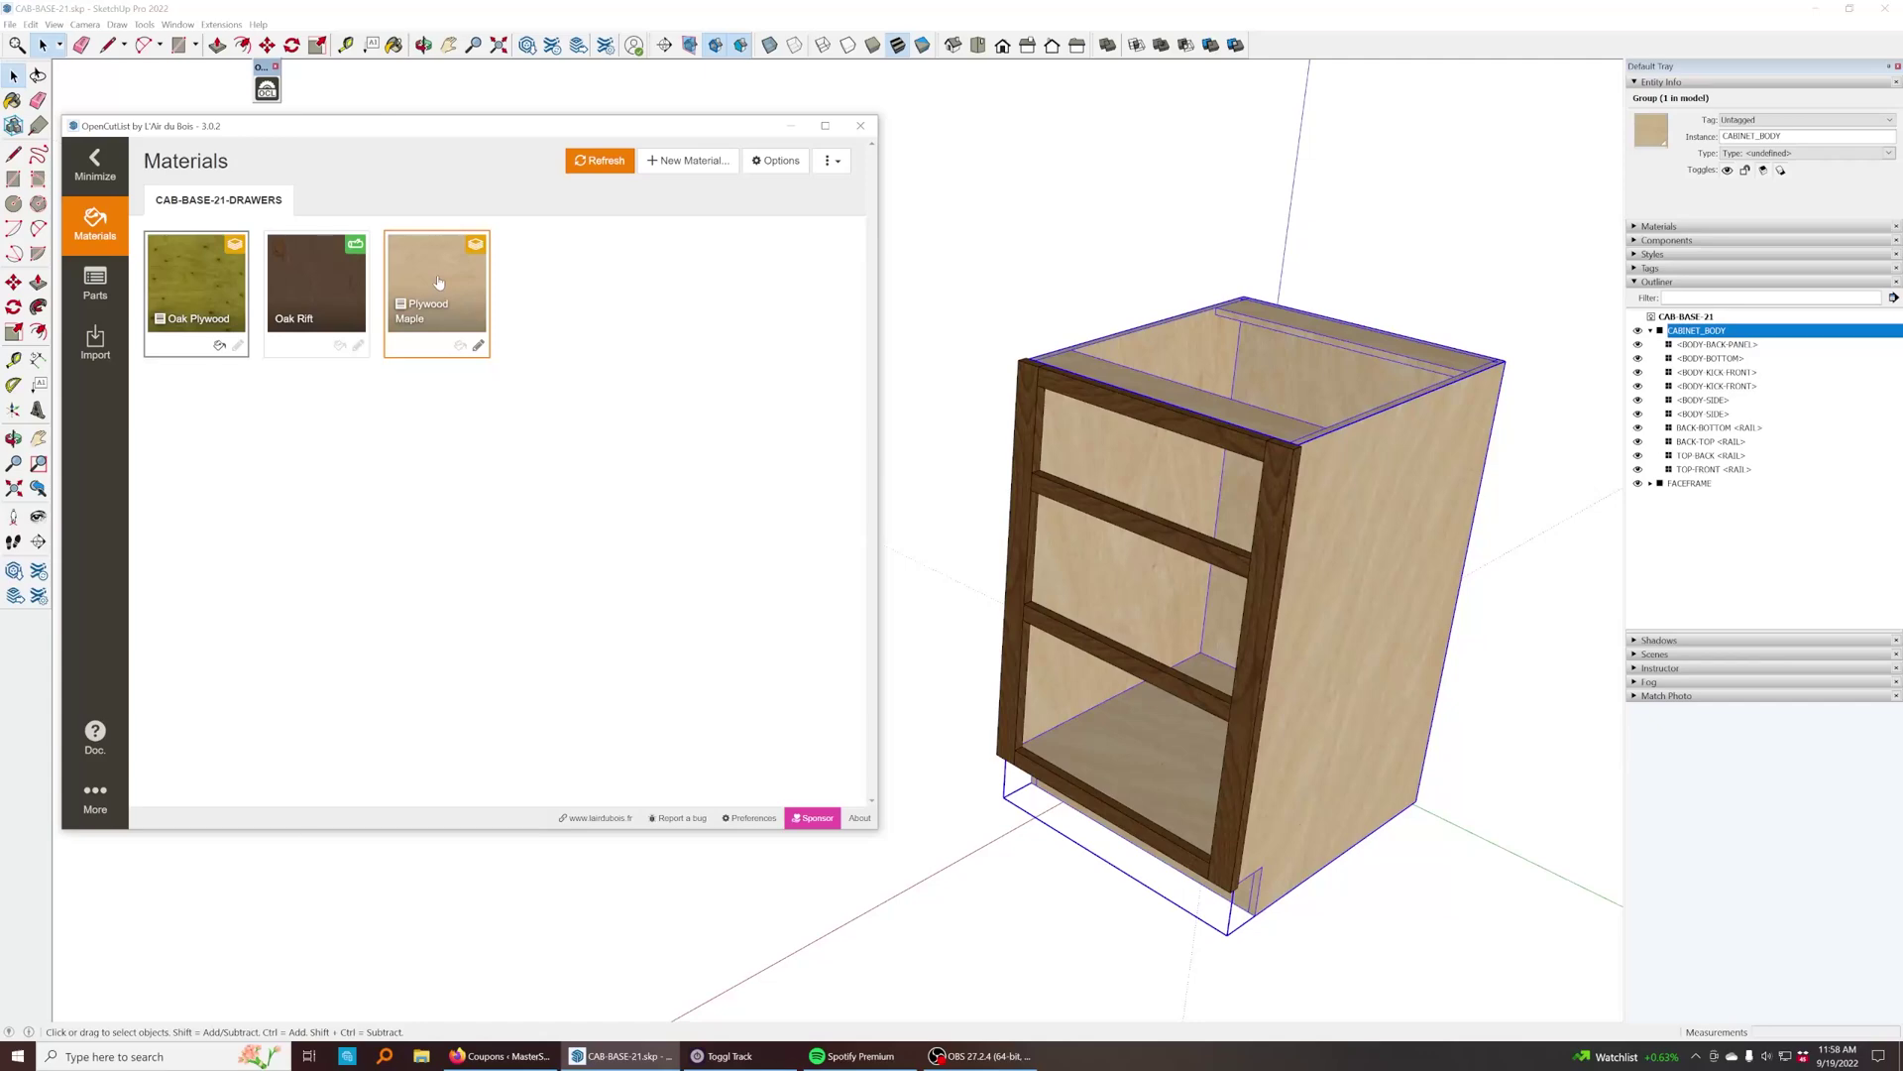
{"action": "left_click", "coordinate": [438, 282]}
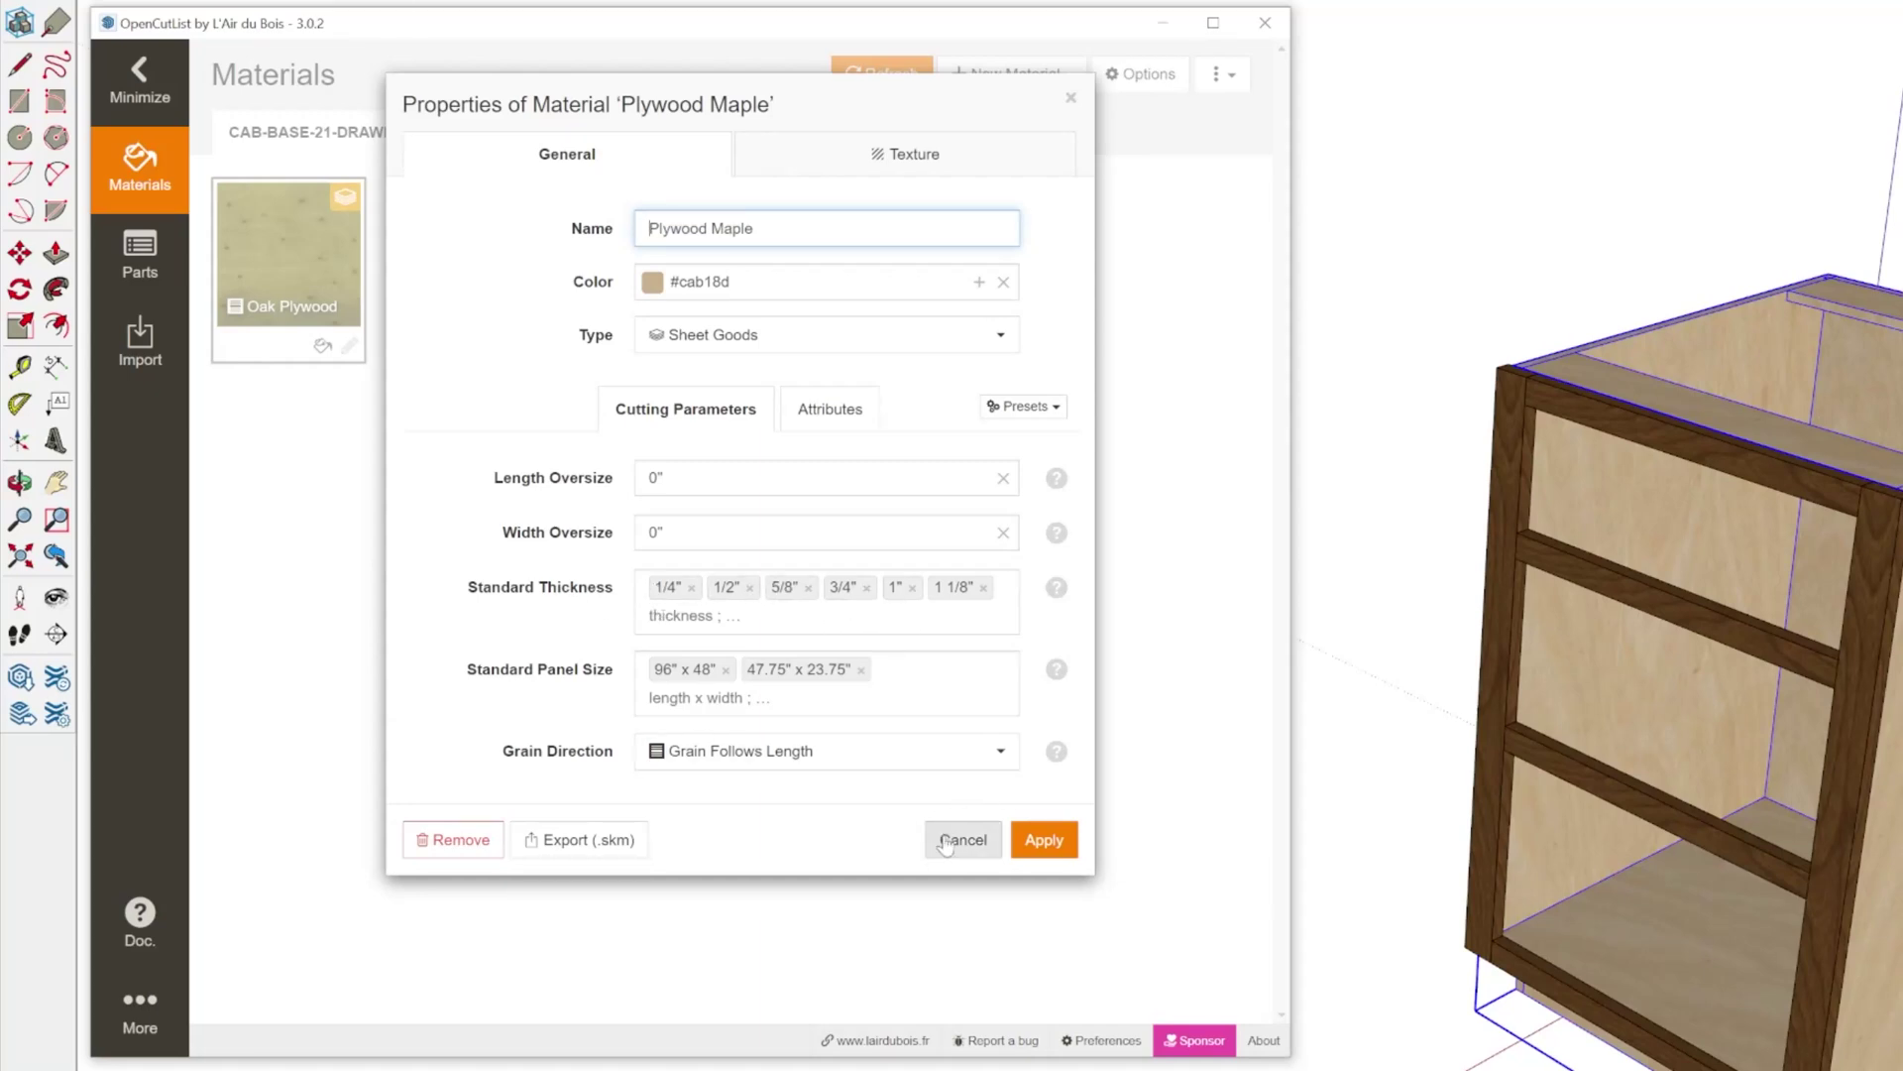
{"action": "left_click", "coordinate": [824, 400]}
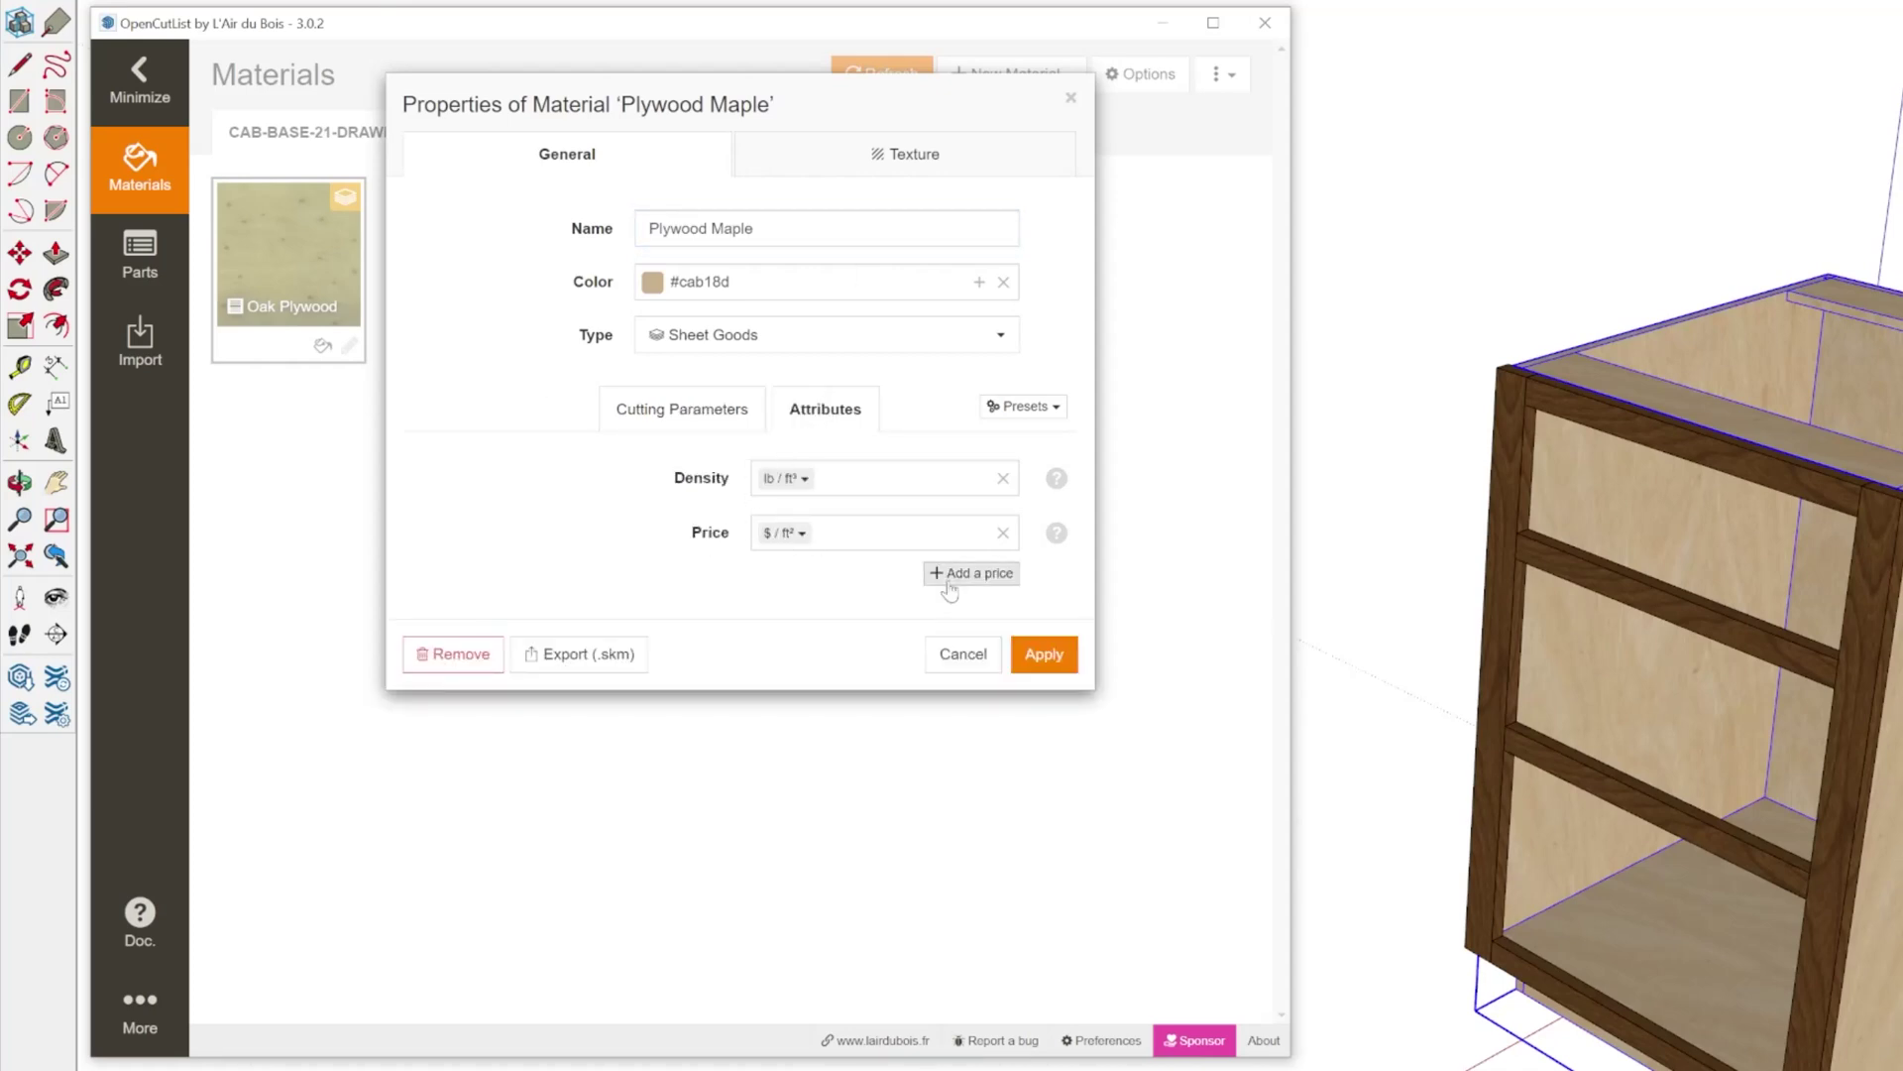
{"action": "left_click", "coordinate": [962, 657]}
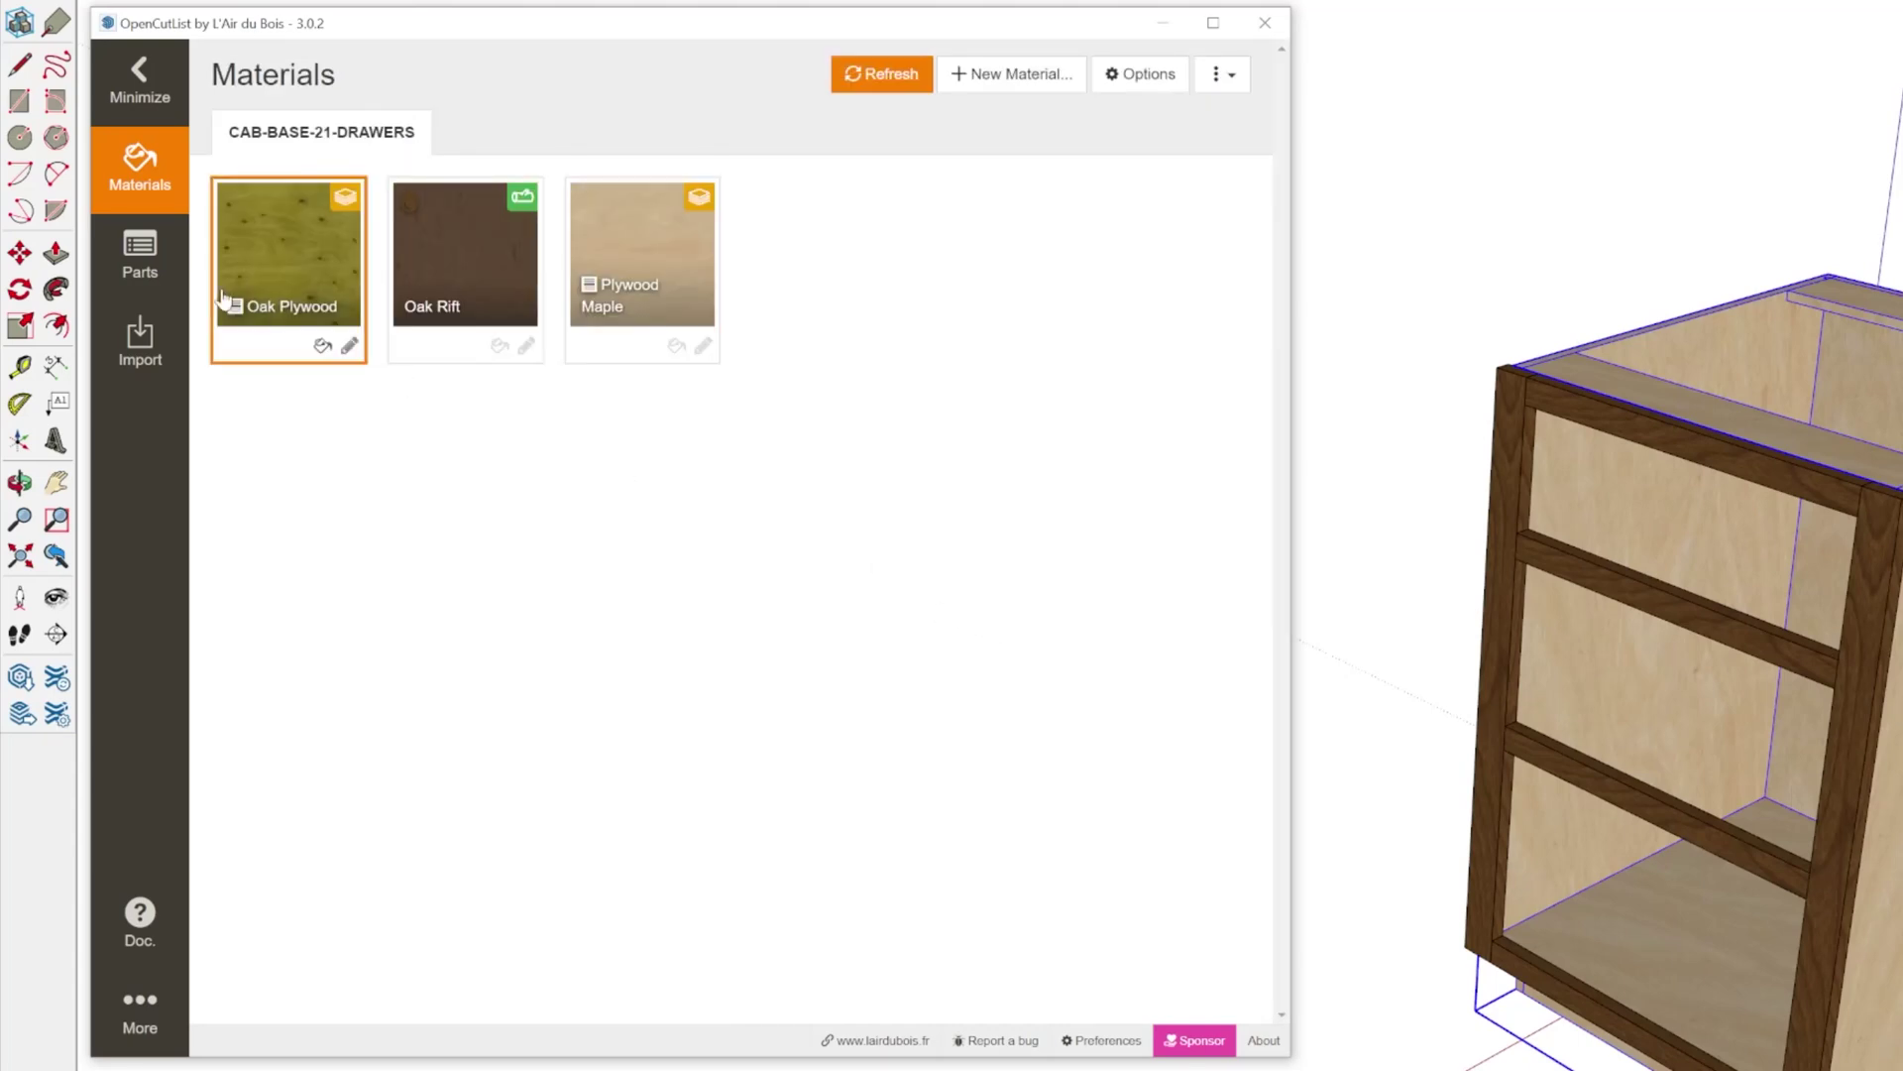
Step: Generate the Plywood Maple 1/2" cutting diagram on the 96" x 48" standard panel after reviewing its configuration and display settings
{"action": "left_click", "coordinate": [157, 270]}
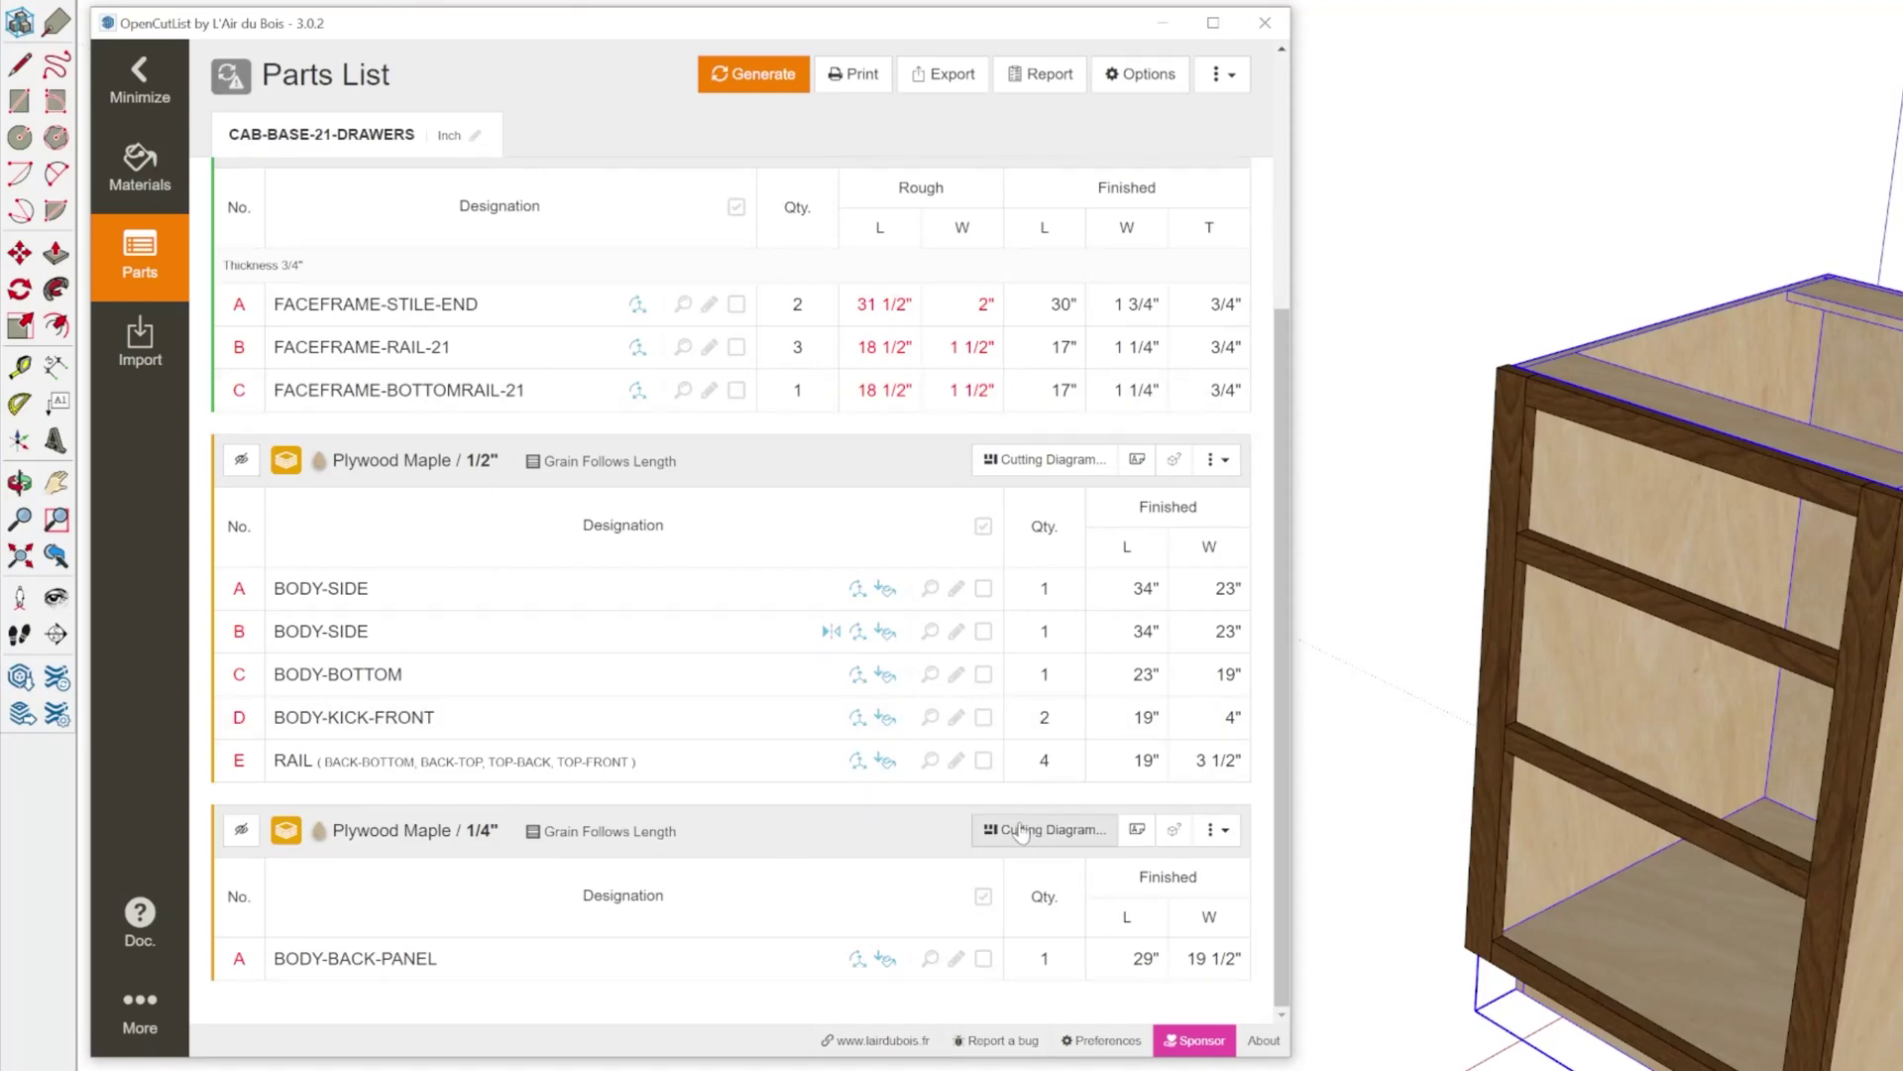
{"action": "left_click", "coordinate": [1056, 461]}
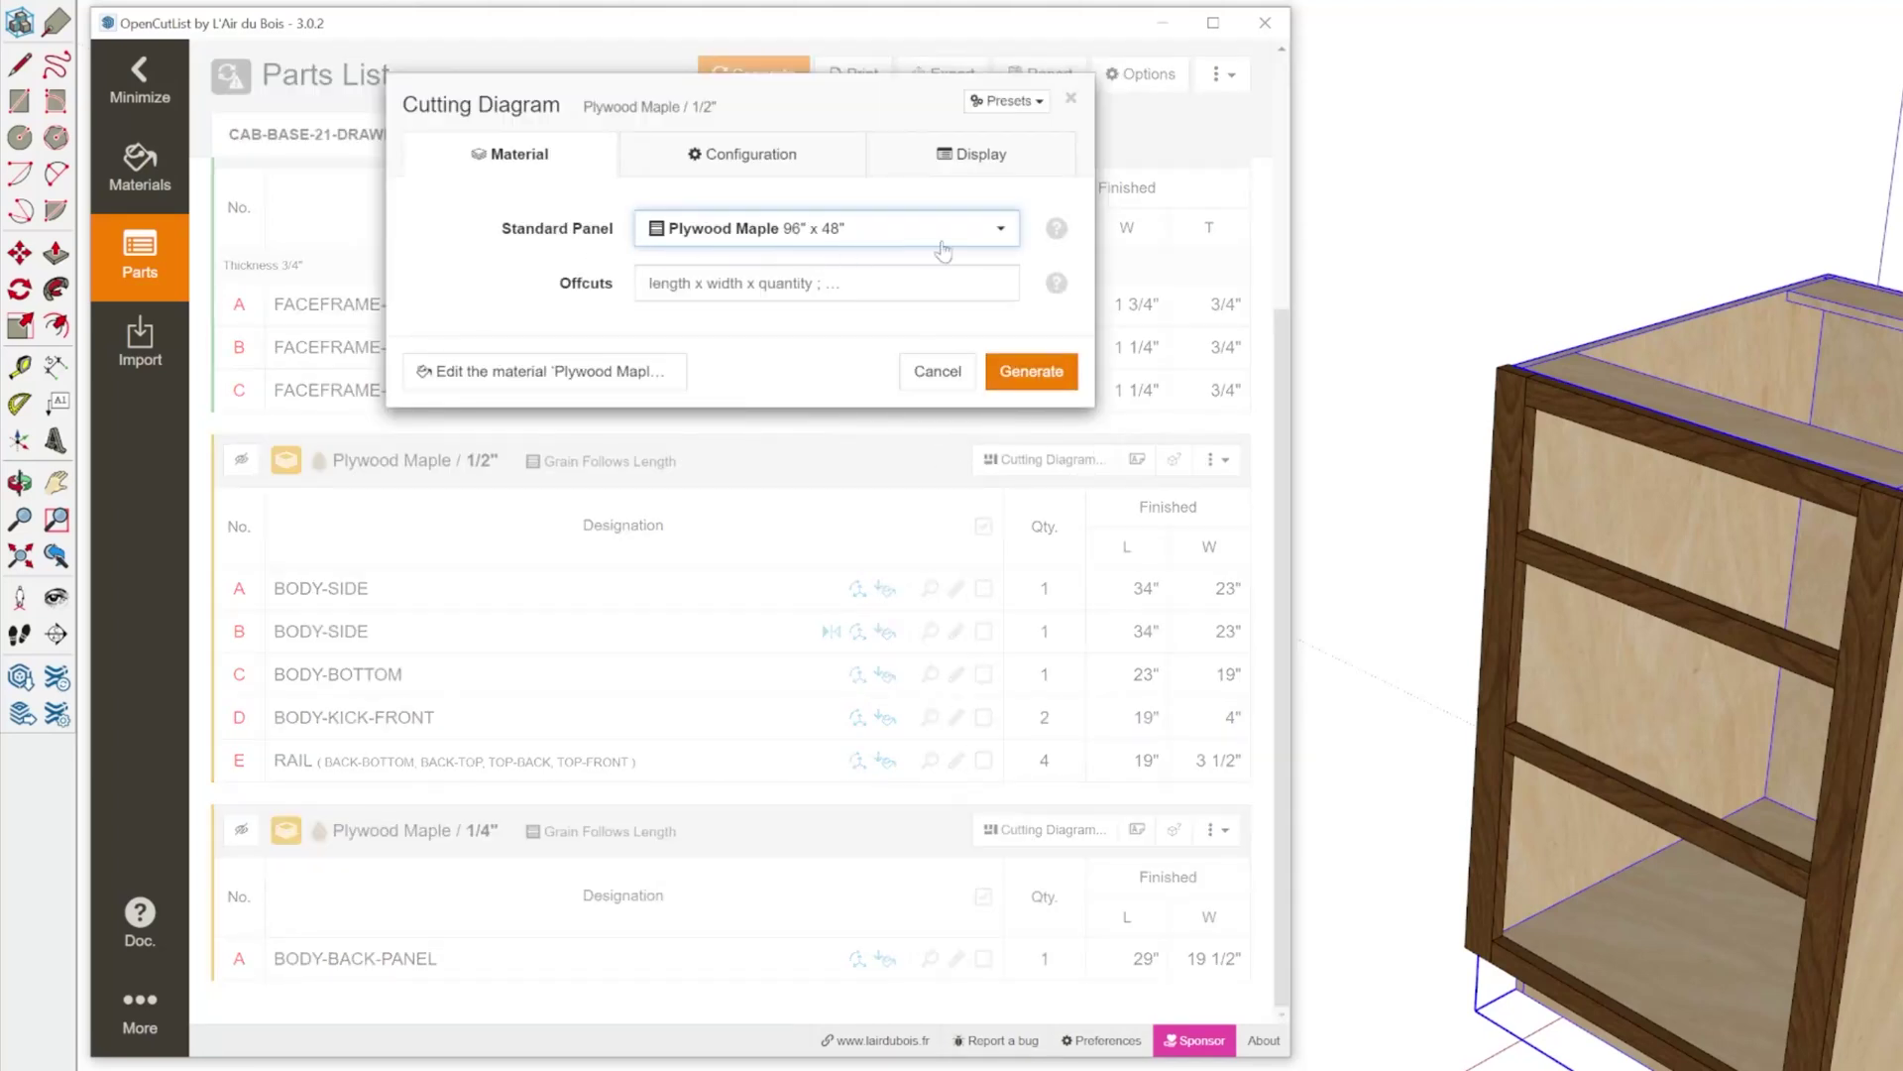
{"action": "left_click", "coordinate": [994, 231]}
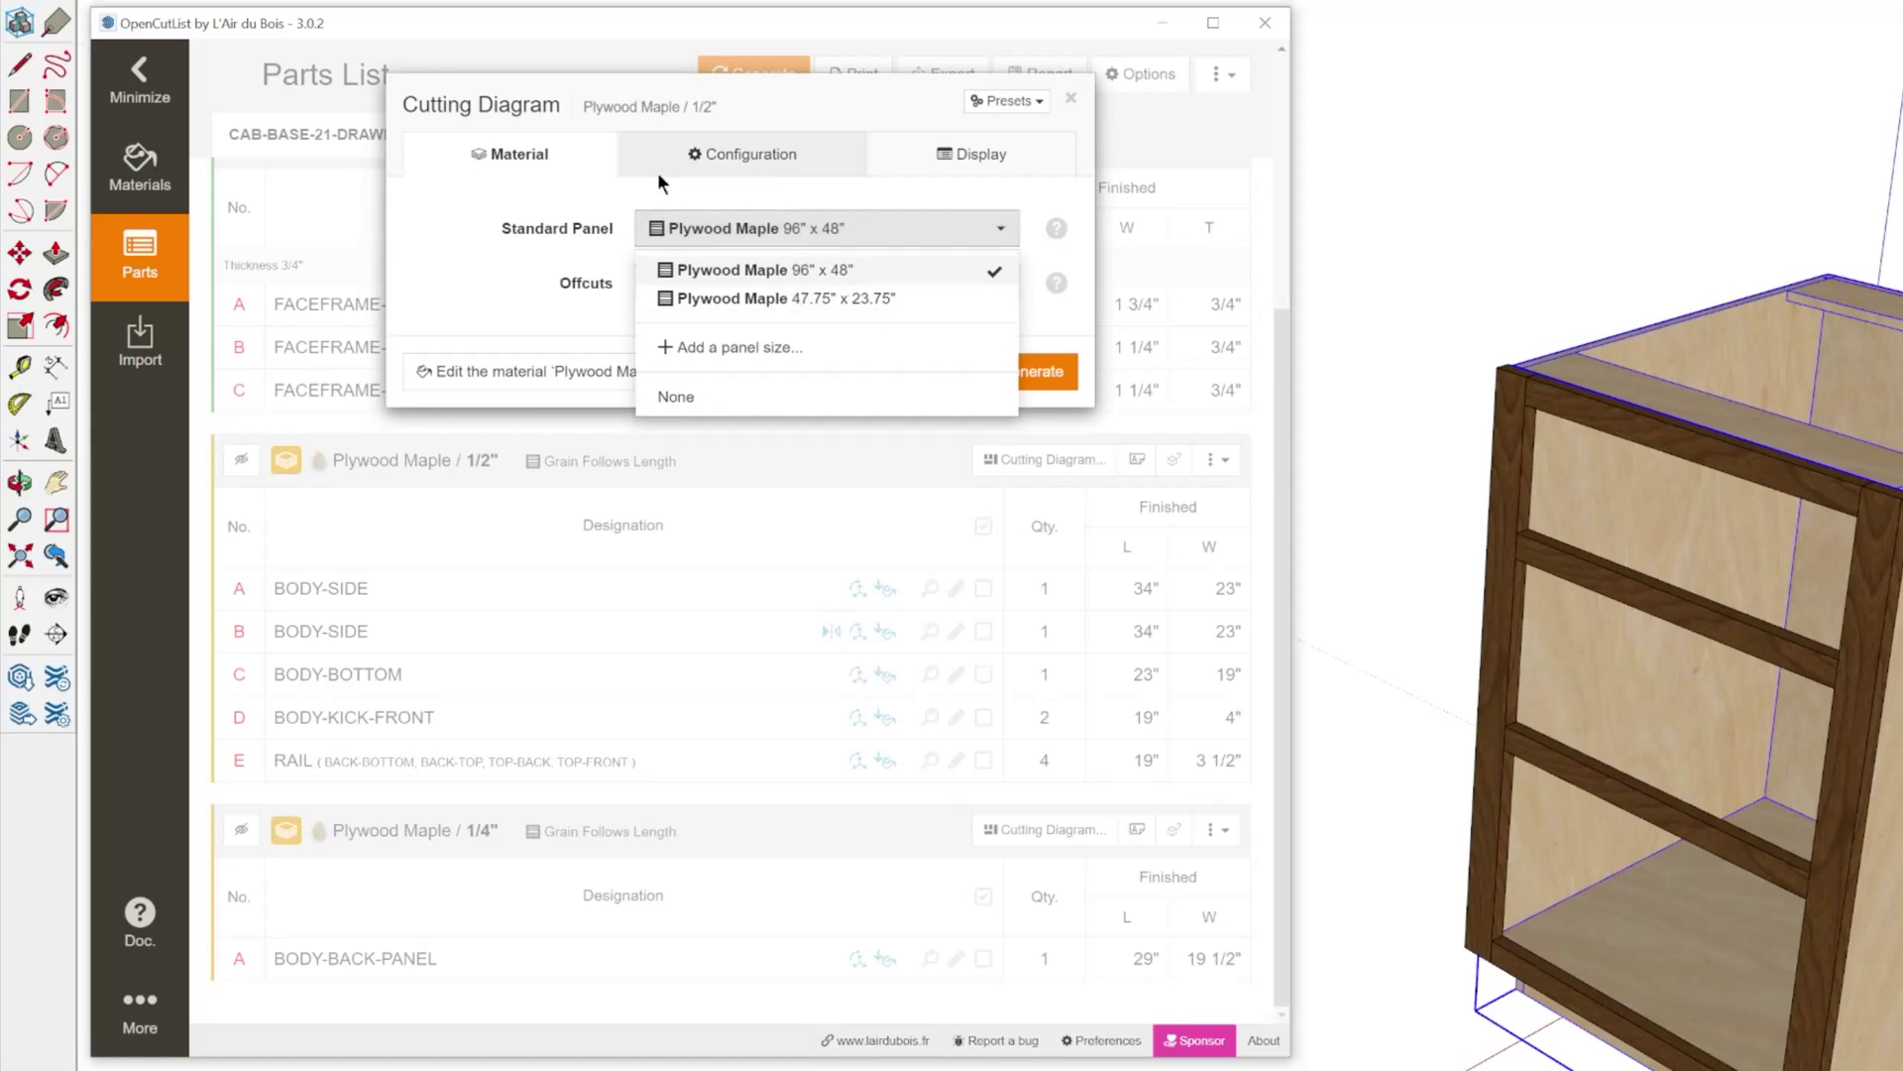
{"action": "left_click", "coordinate": [622, 182]}
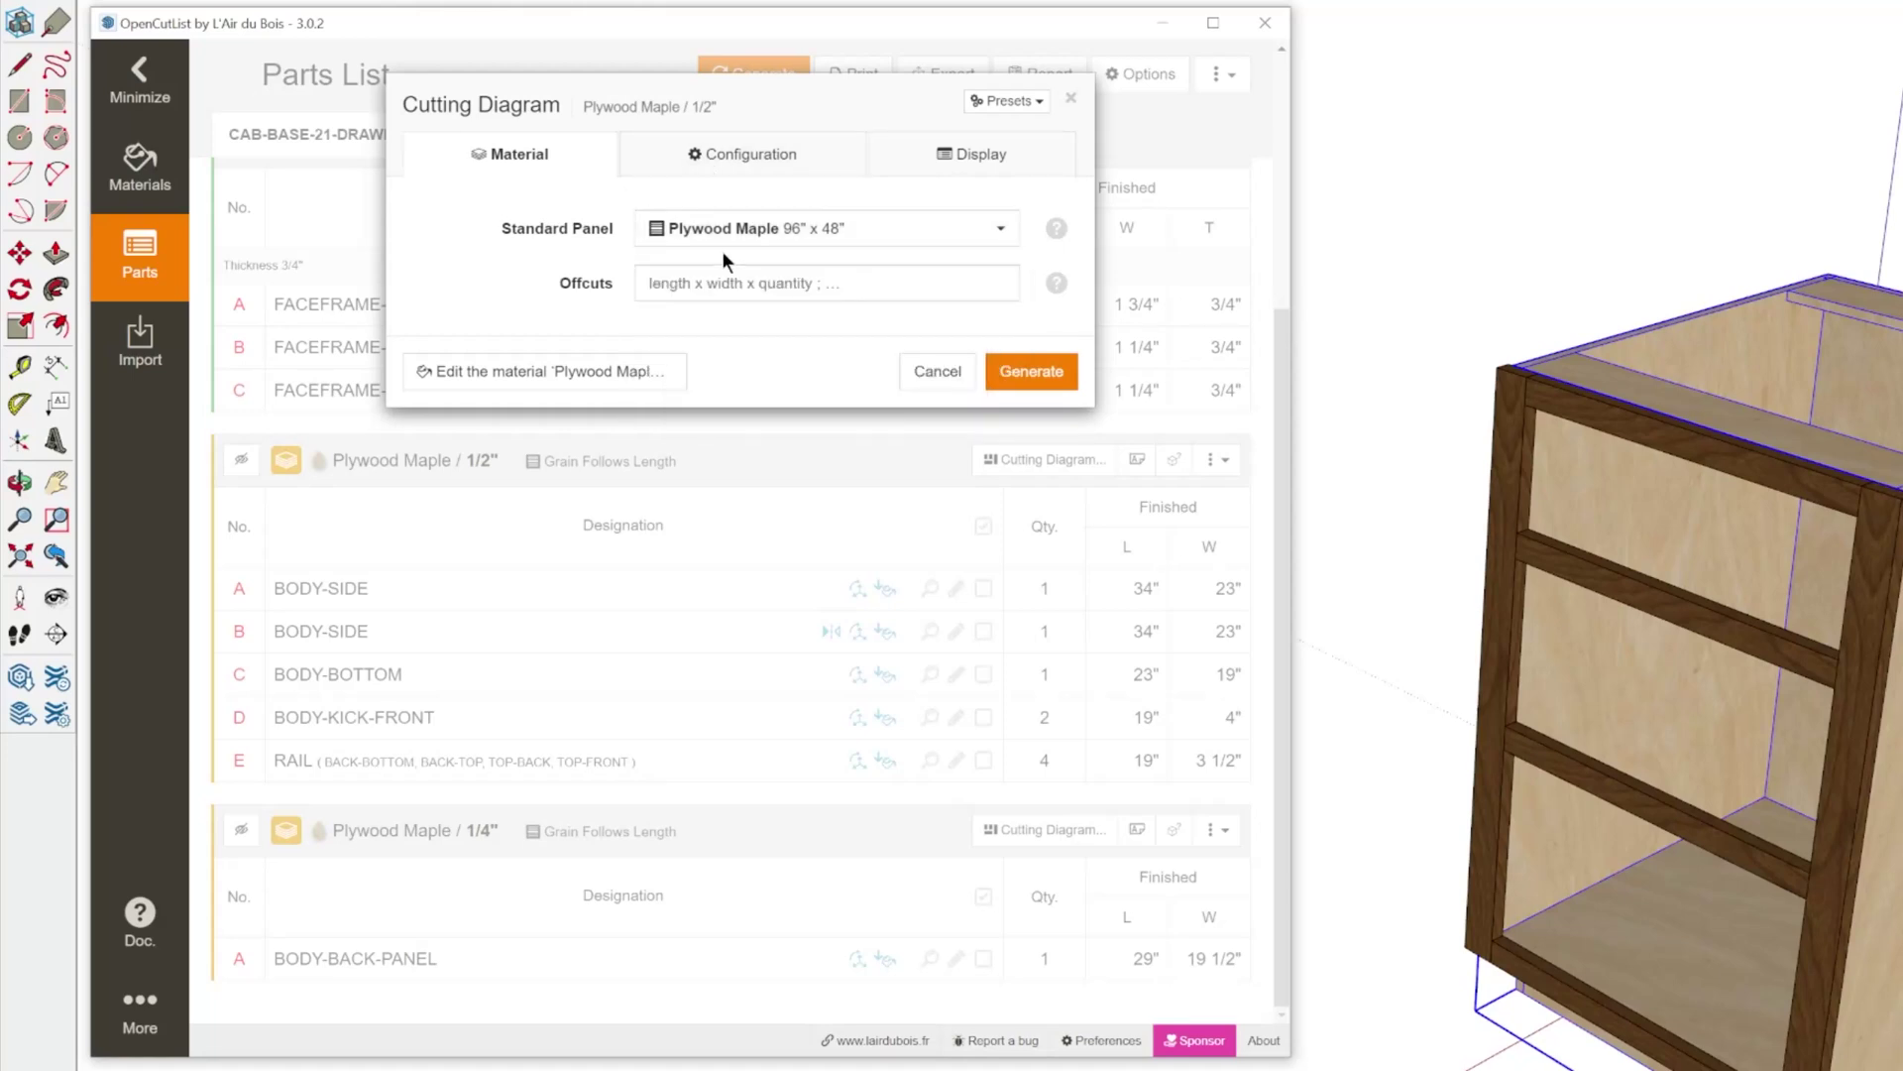
{"action": "left_click", "coordinate": [758, 154]}
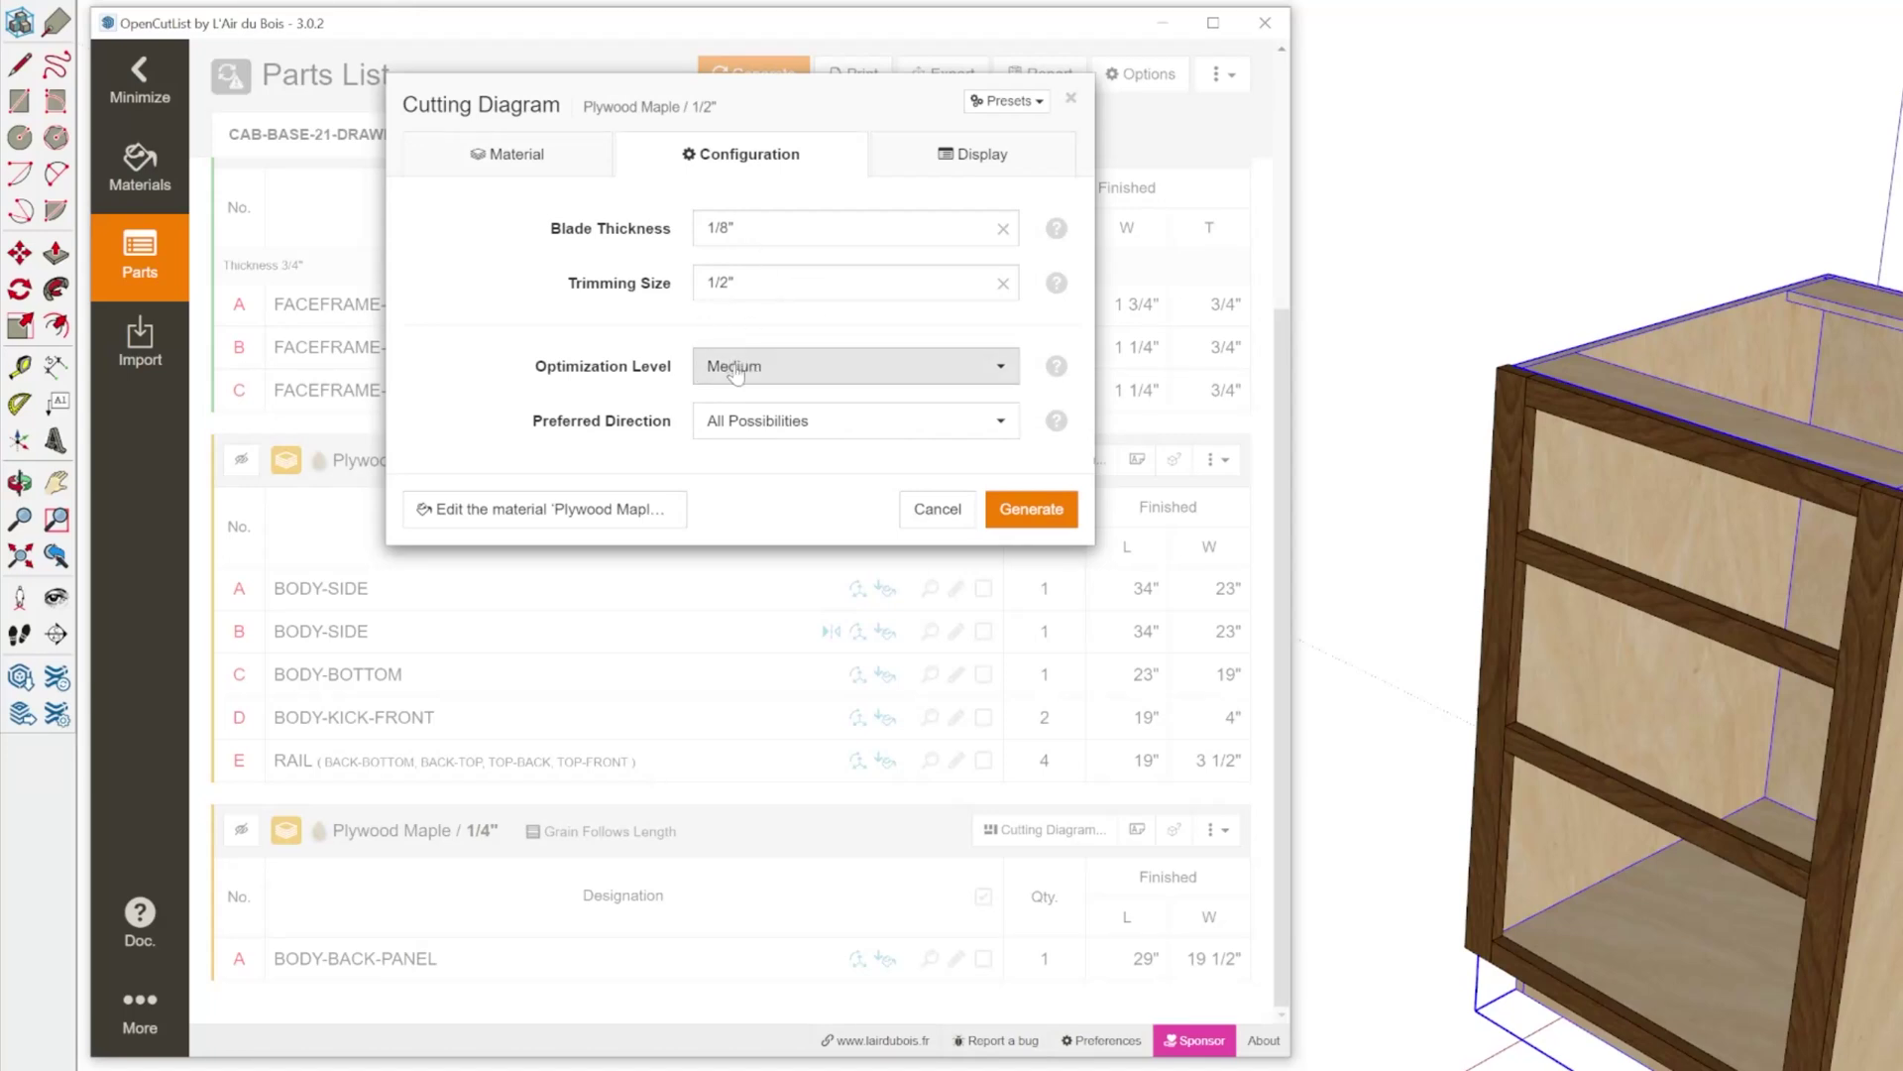
{"action": "left_click", "coordinate": [957, 160]}
{"action": "left_click", "coordinate": [578, 156]}
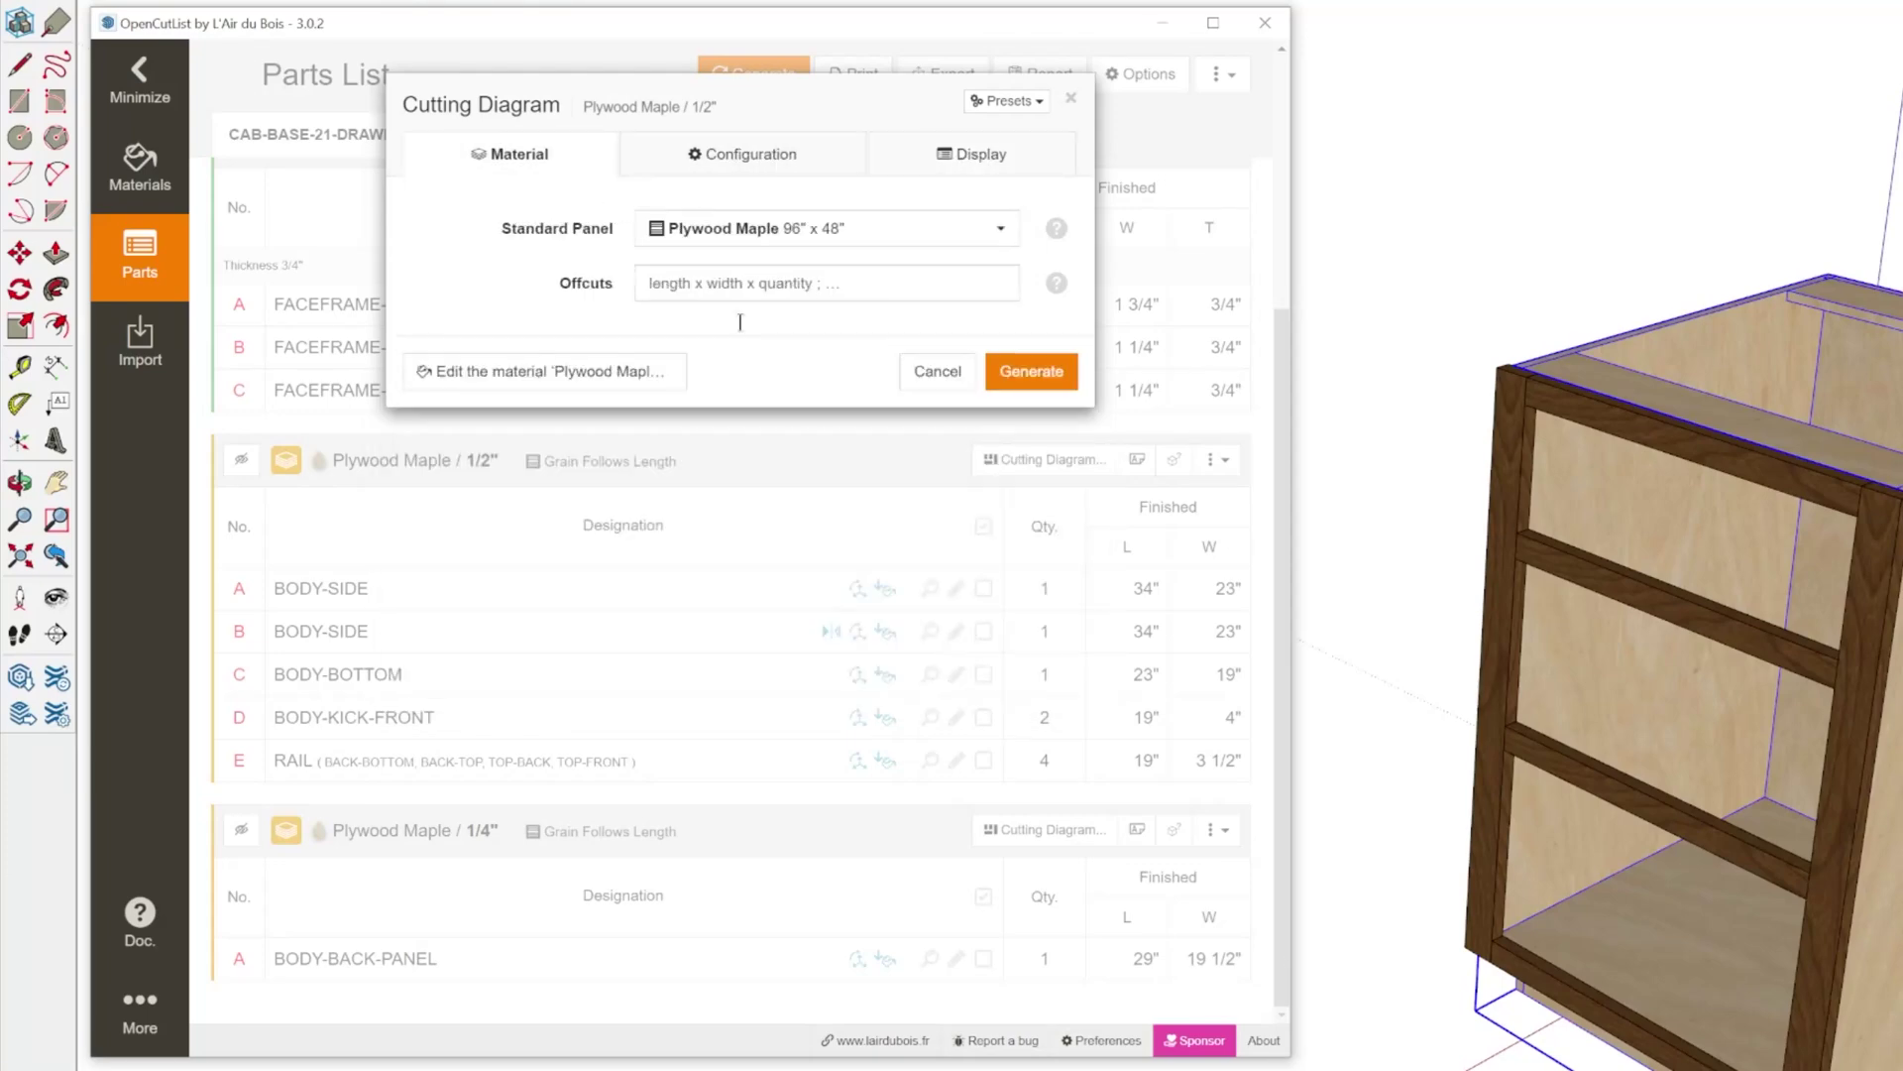
{"action": "left_click", "coordinate": [1026, 375]}
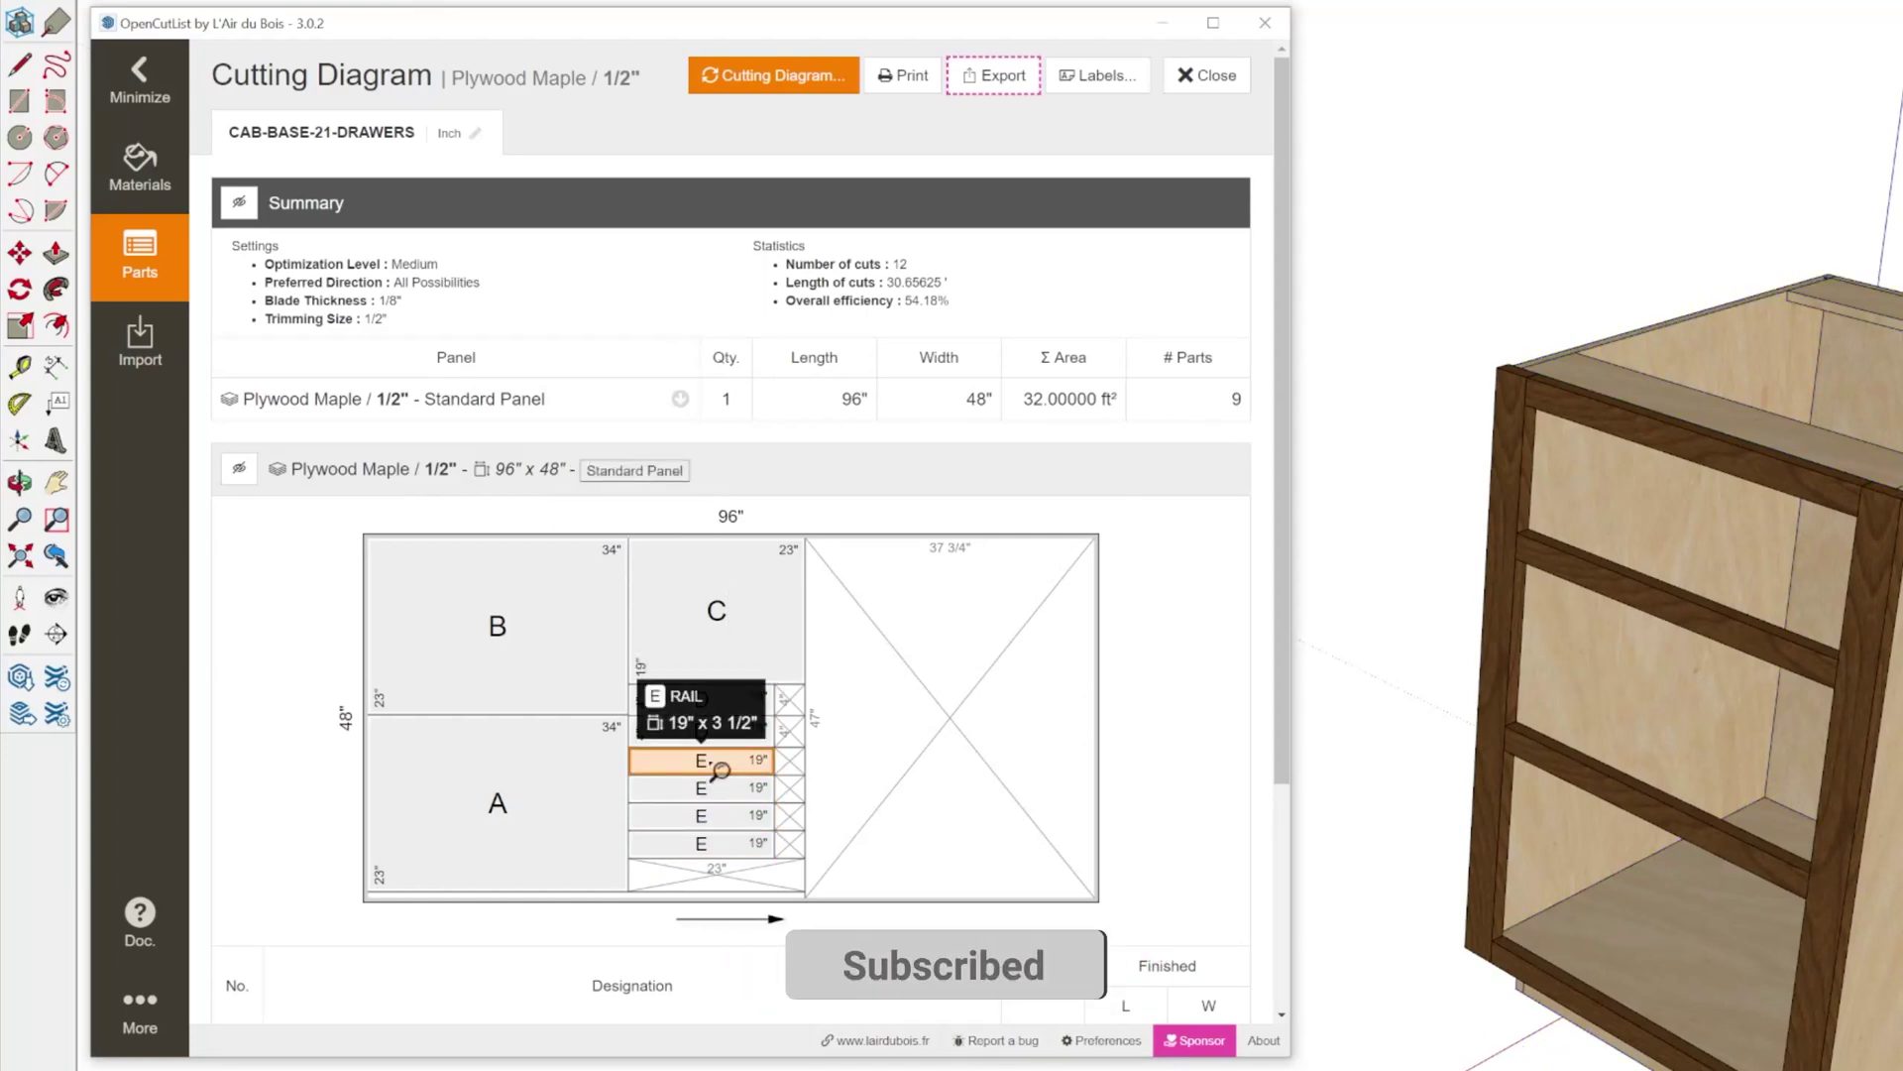
Step: Highlight a RAIL part from the cutting diagram in the model, view the cabinet from behind and return to the diagram
{"action": "left_click", "coordinate": [717, 767]}
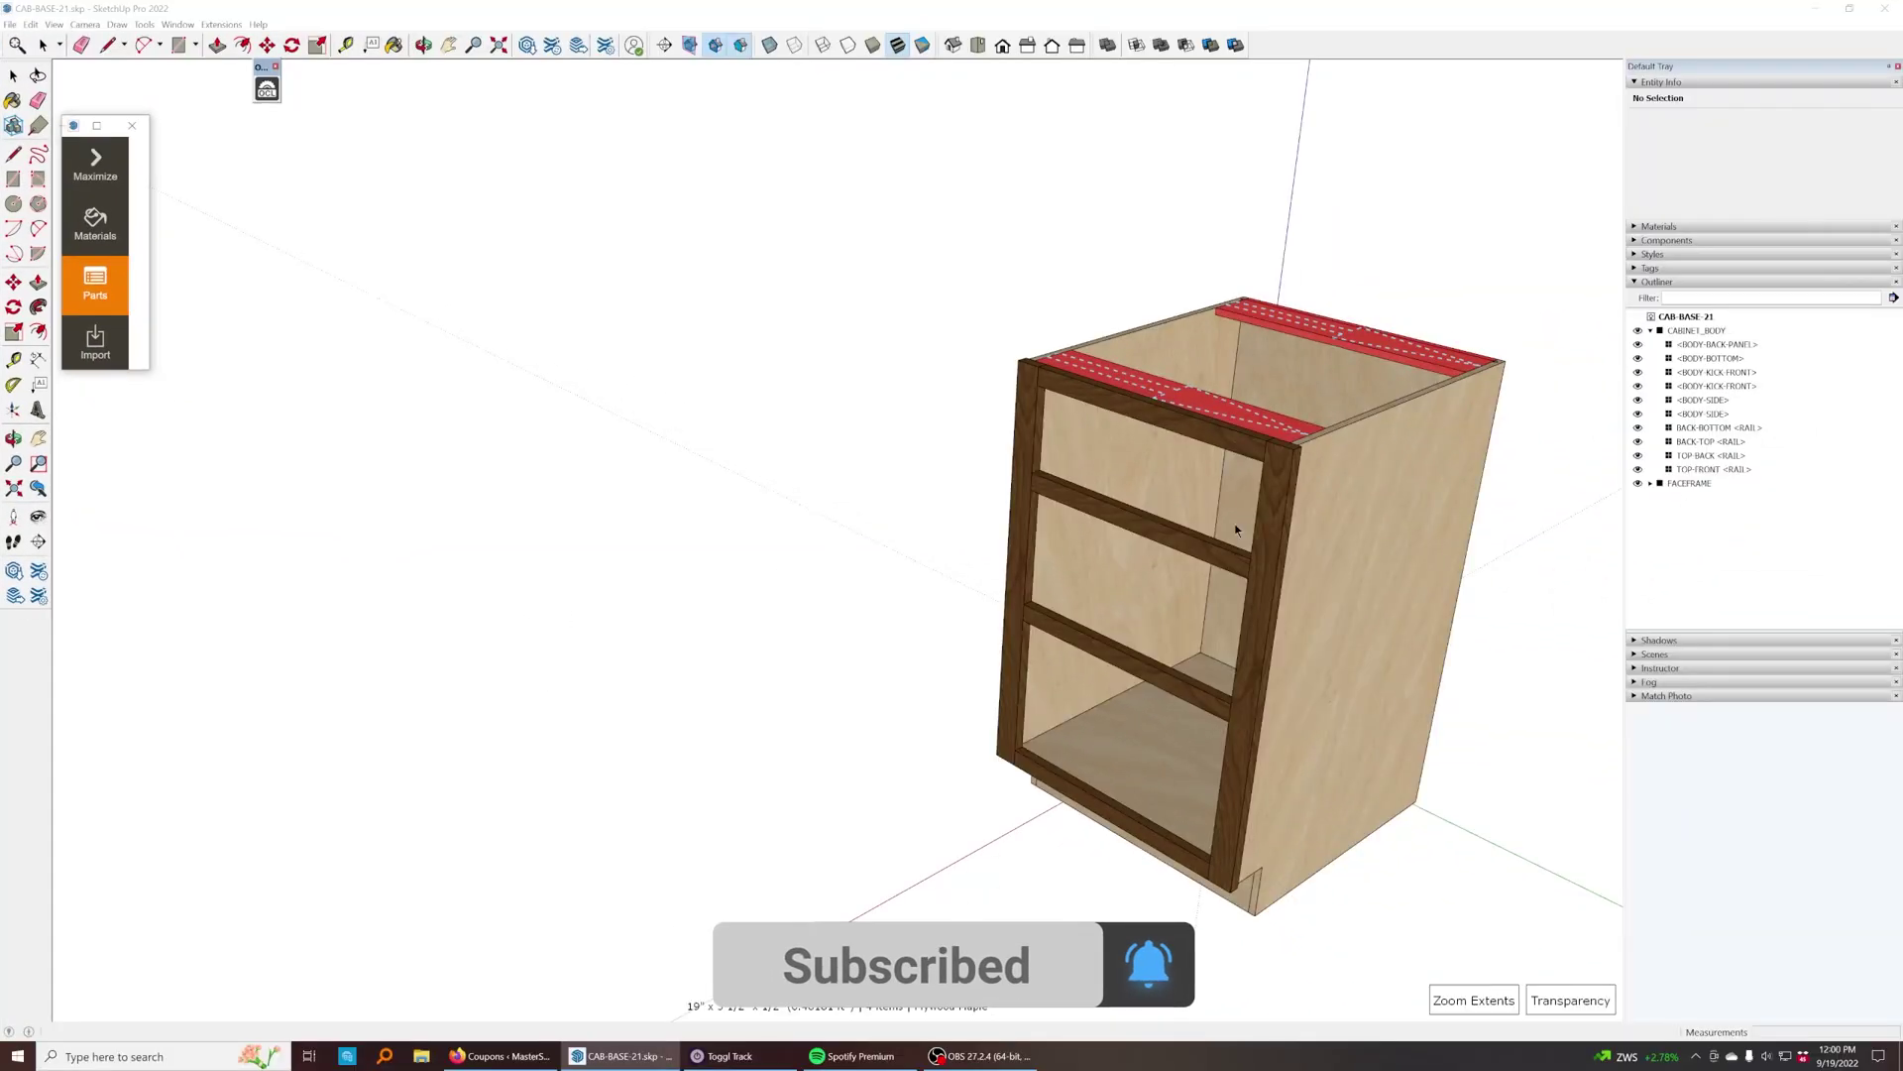
{"action": "middle_click_drag", "start_coordinate": [1321, 518], "coordinate": [838, 641]}
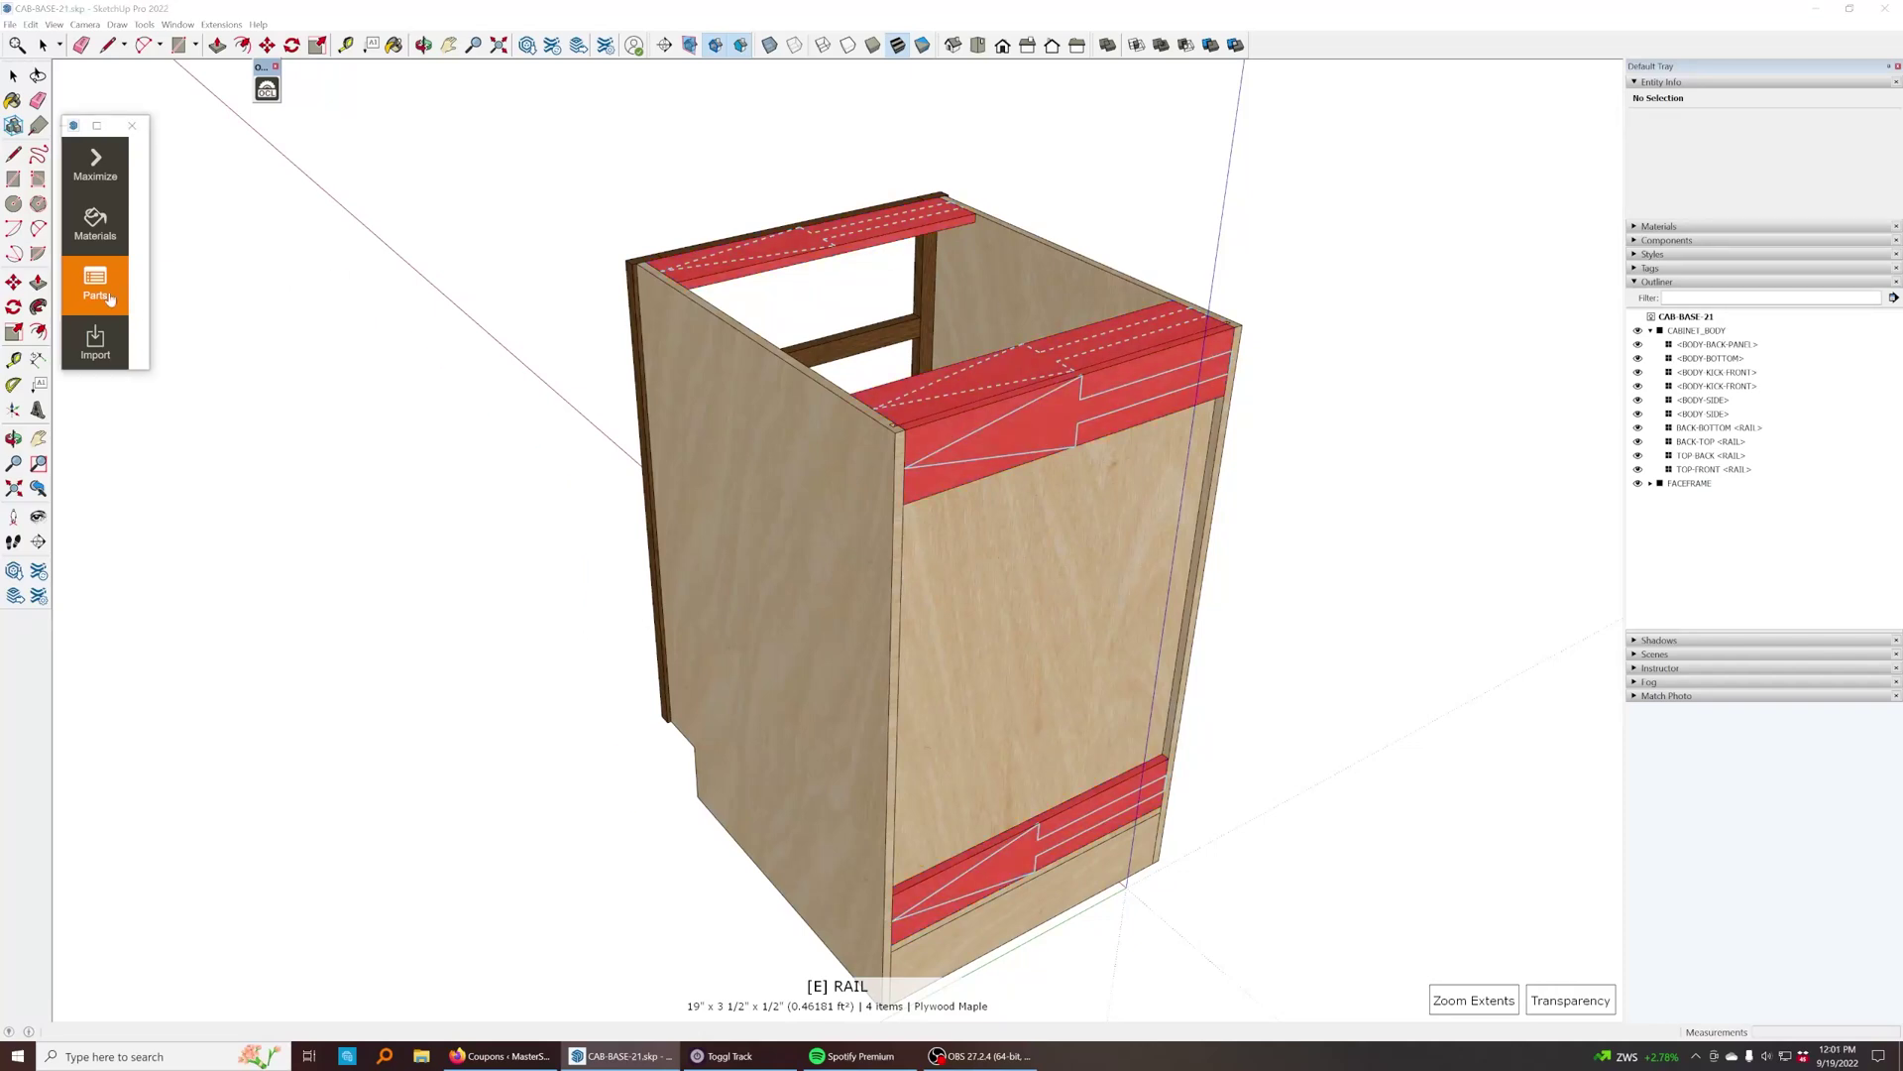
{"action": "left_click", "coordinate": [96, 158]}
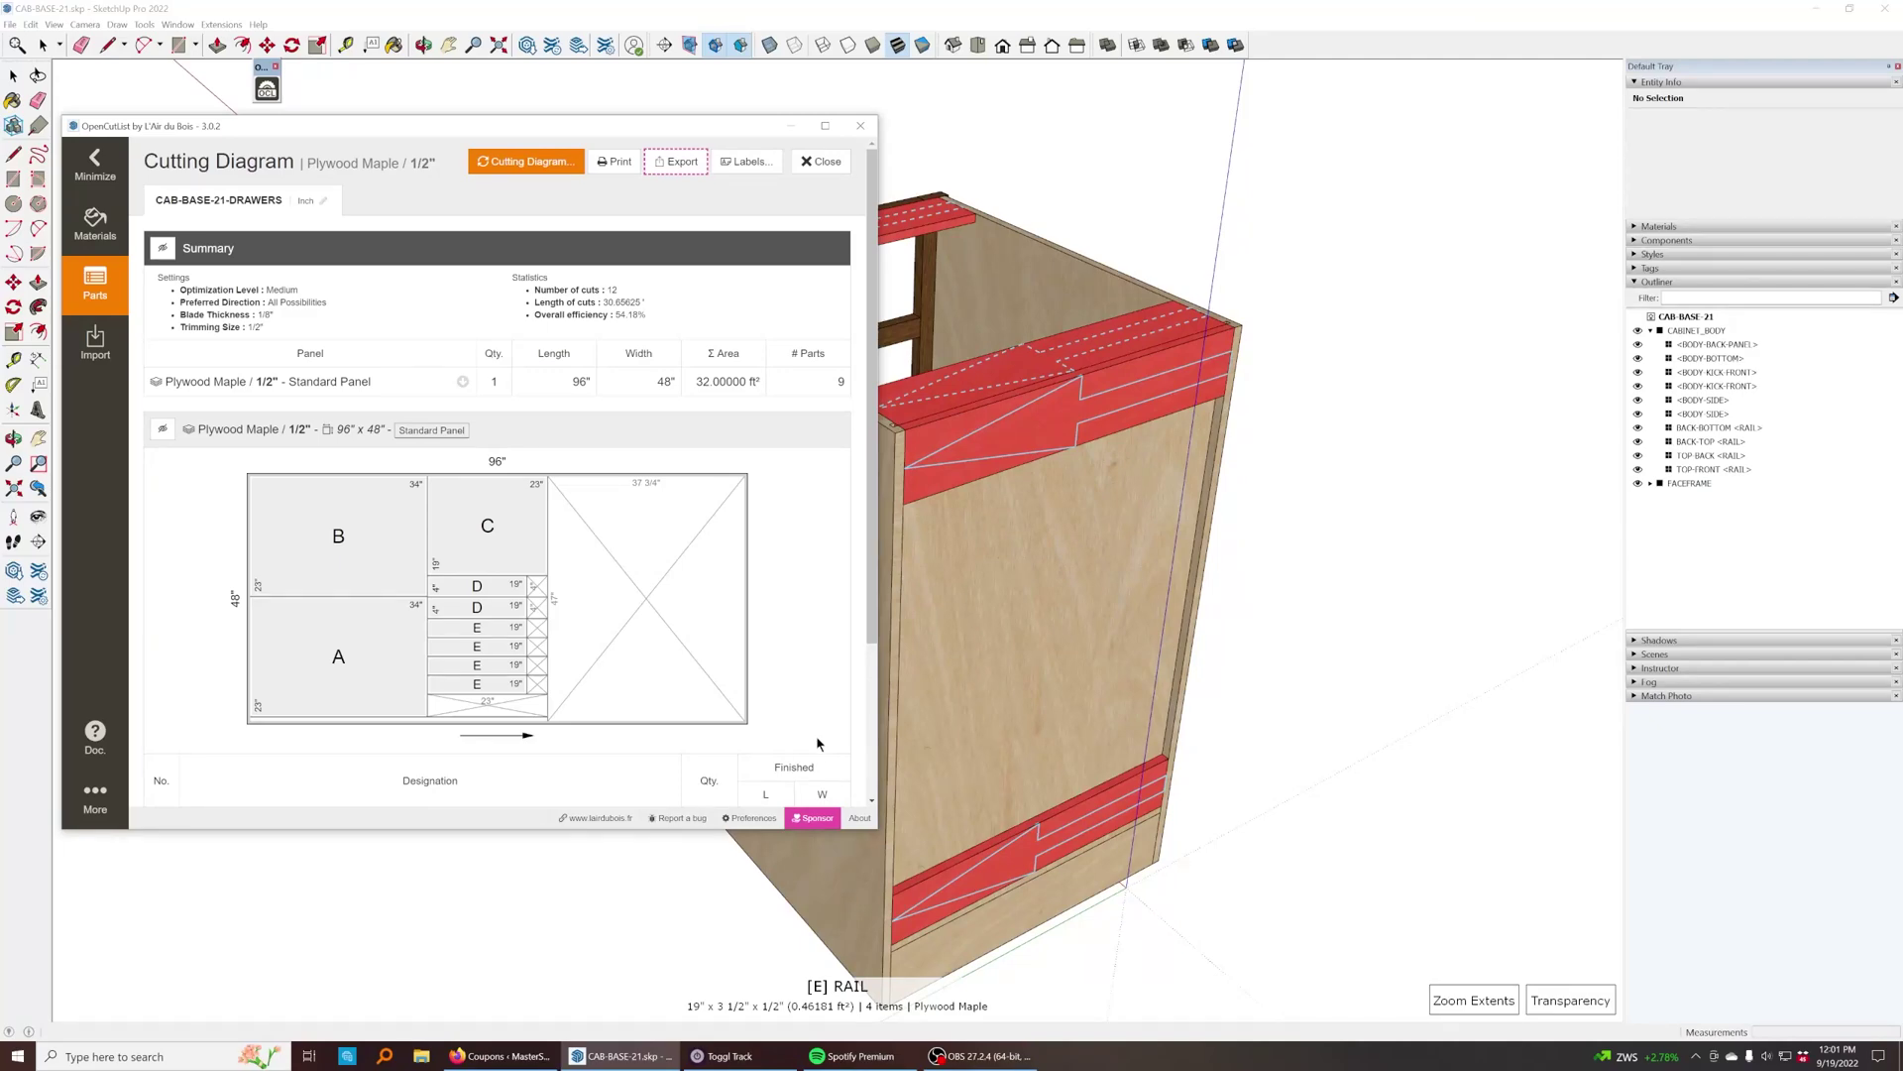
Step: Try to export the Plywood Maple 1/2" cutting diagram
{"action": "left_click", "coordinate": [666, 176]}
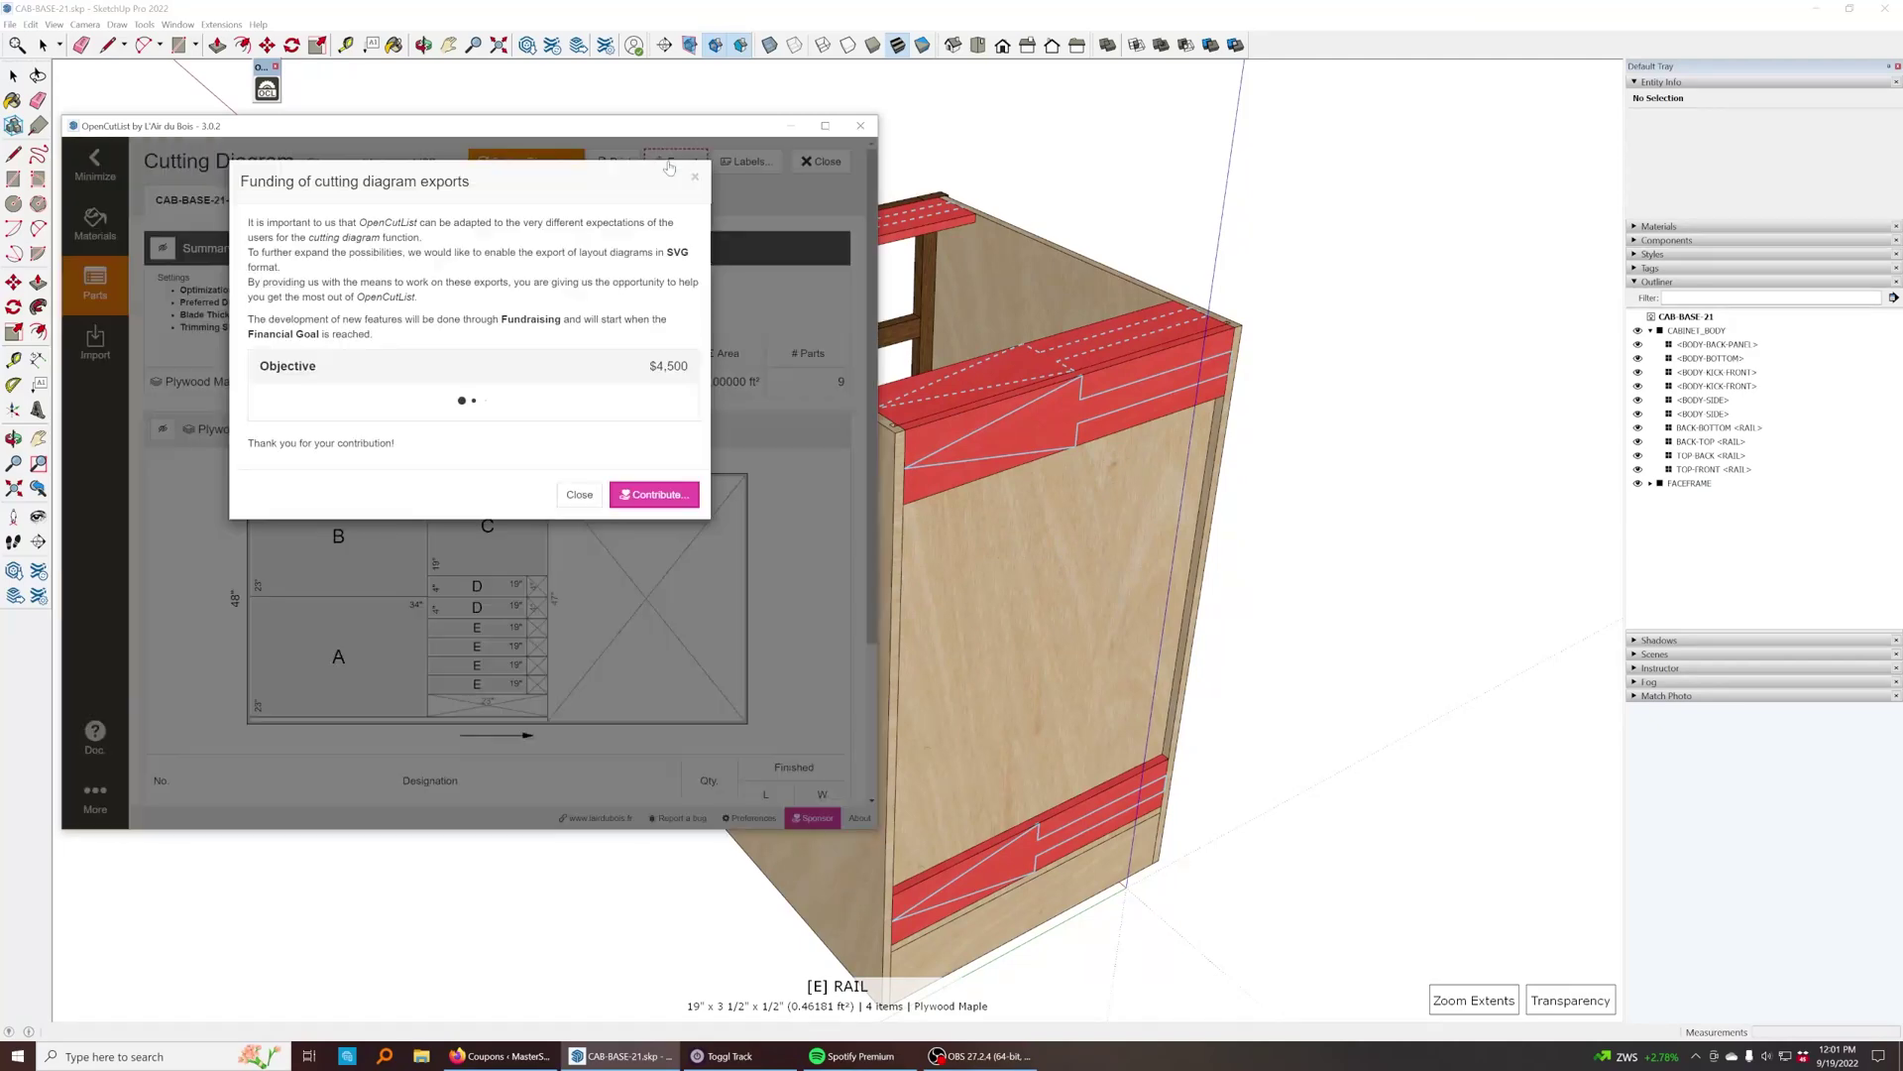